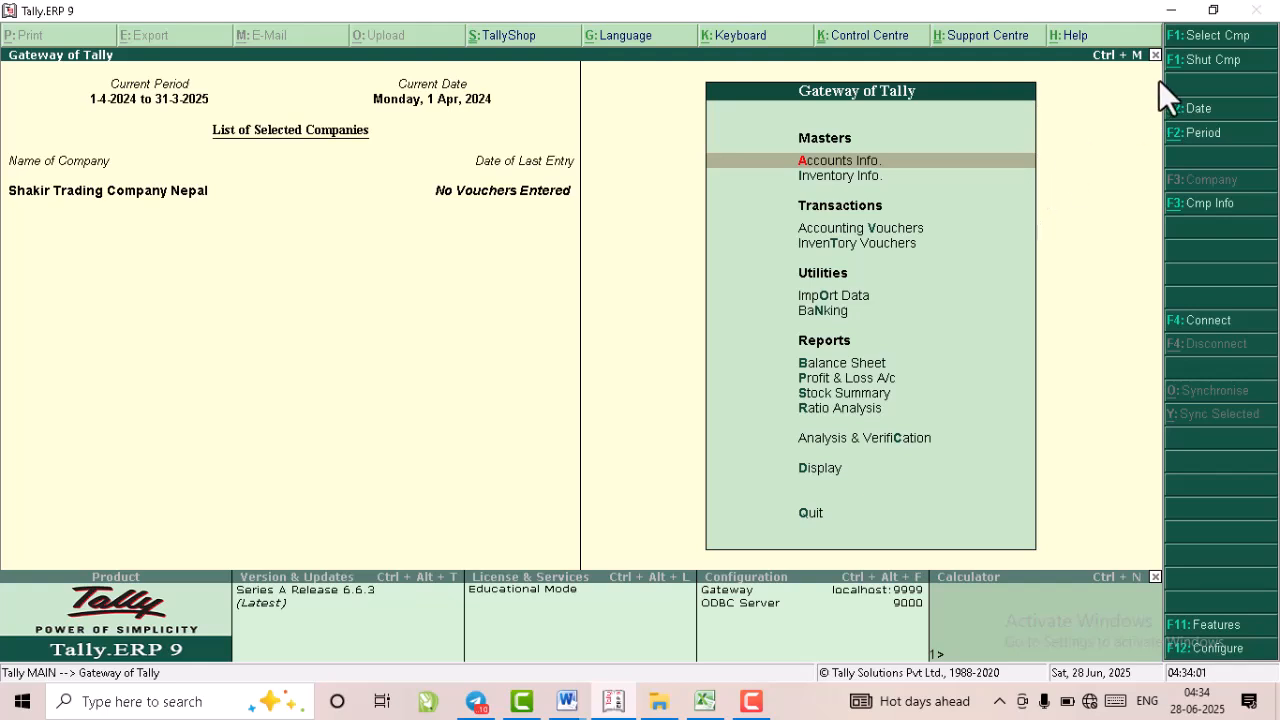
Load the company Shakir Pc World Co and start a new receipt voucher.
click(1200, 38)
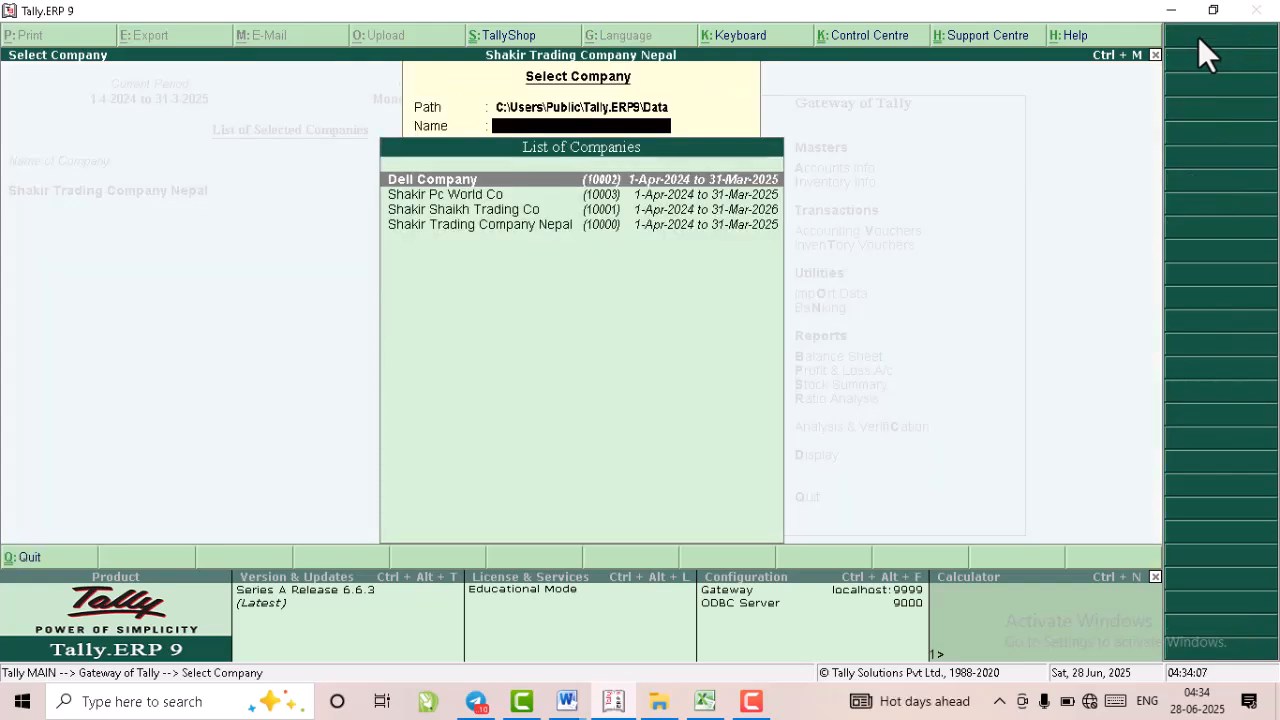
click(632, 196)
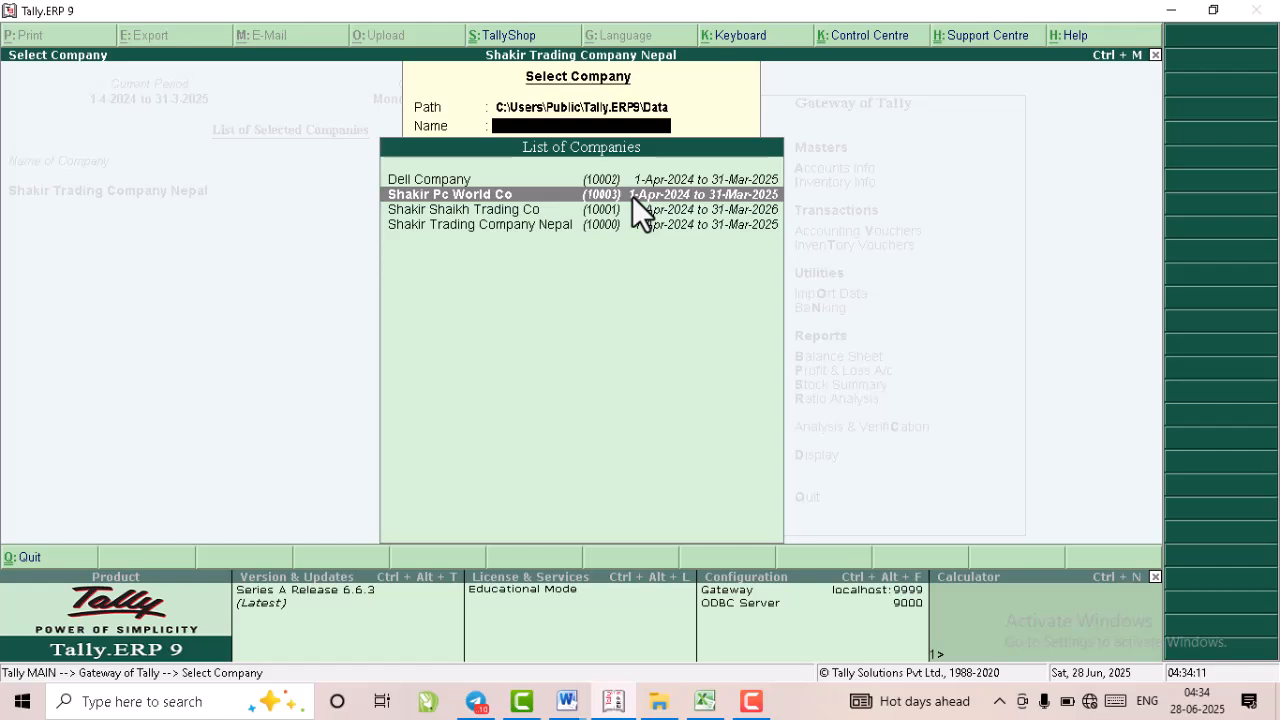
click(632, 196)
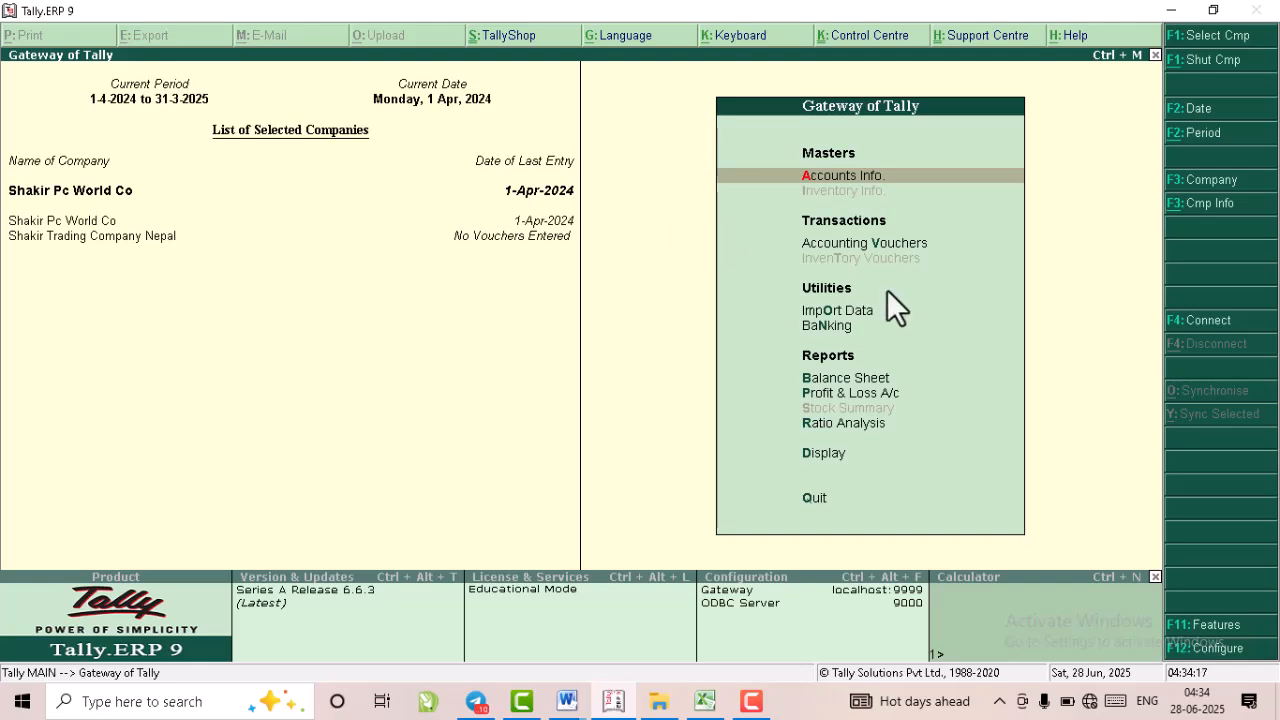
click(852, 245)
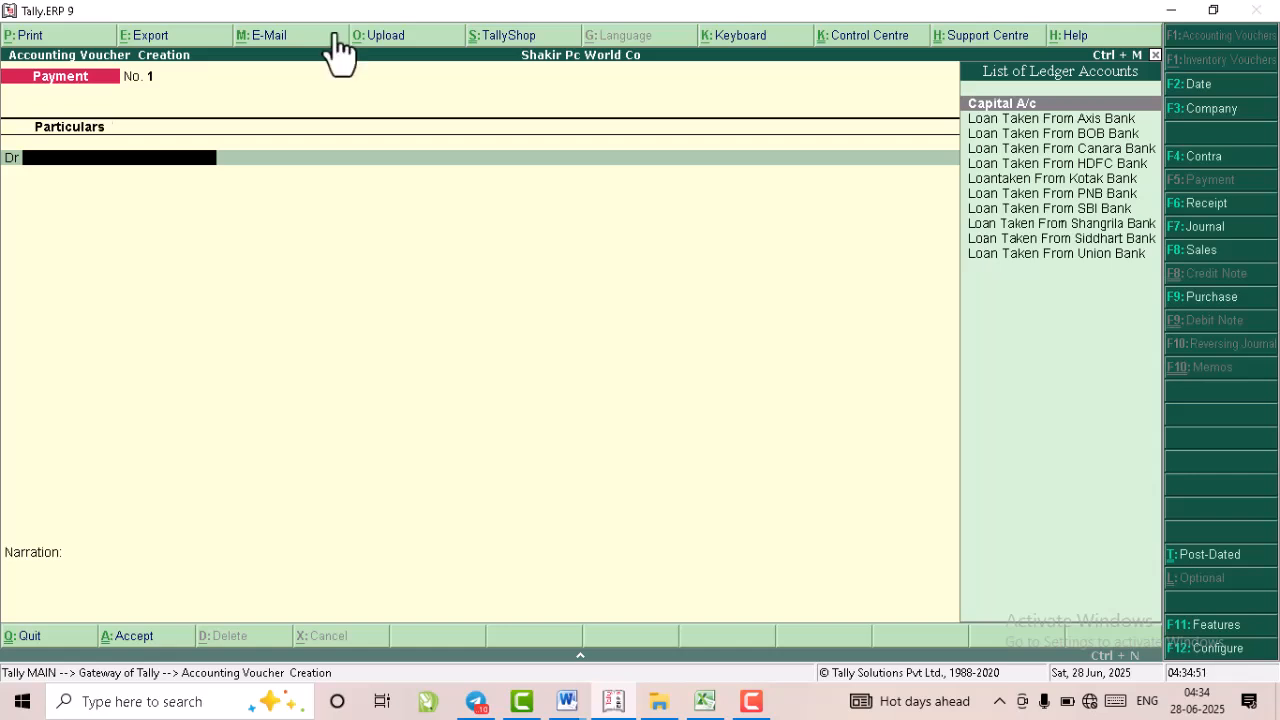
click(1208, 206)
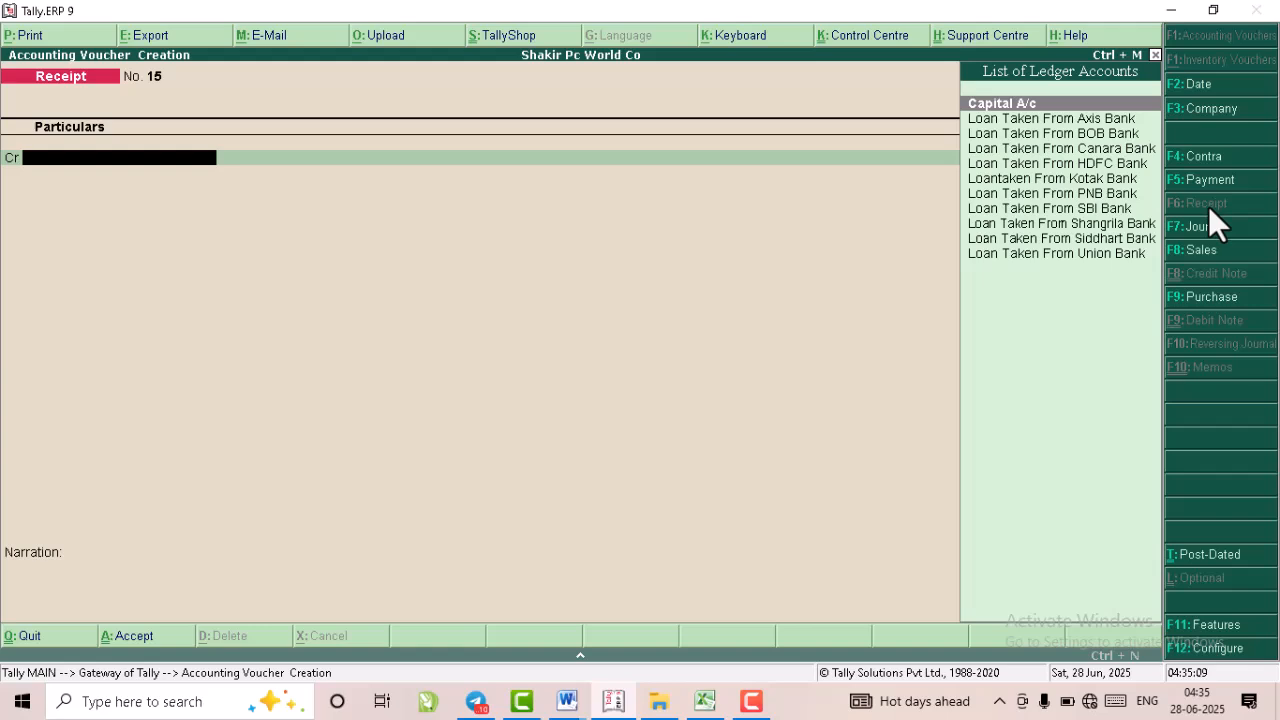
Consult the loan list in the Word document shakir pc world 2025 0.3 and create the Tally ledger "Loan Taken From Sabir Trading Co" under Loans (Liability).
mouse_move(568, 697)
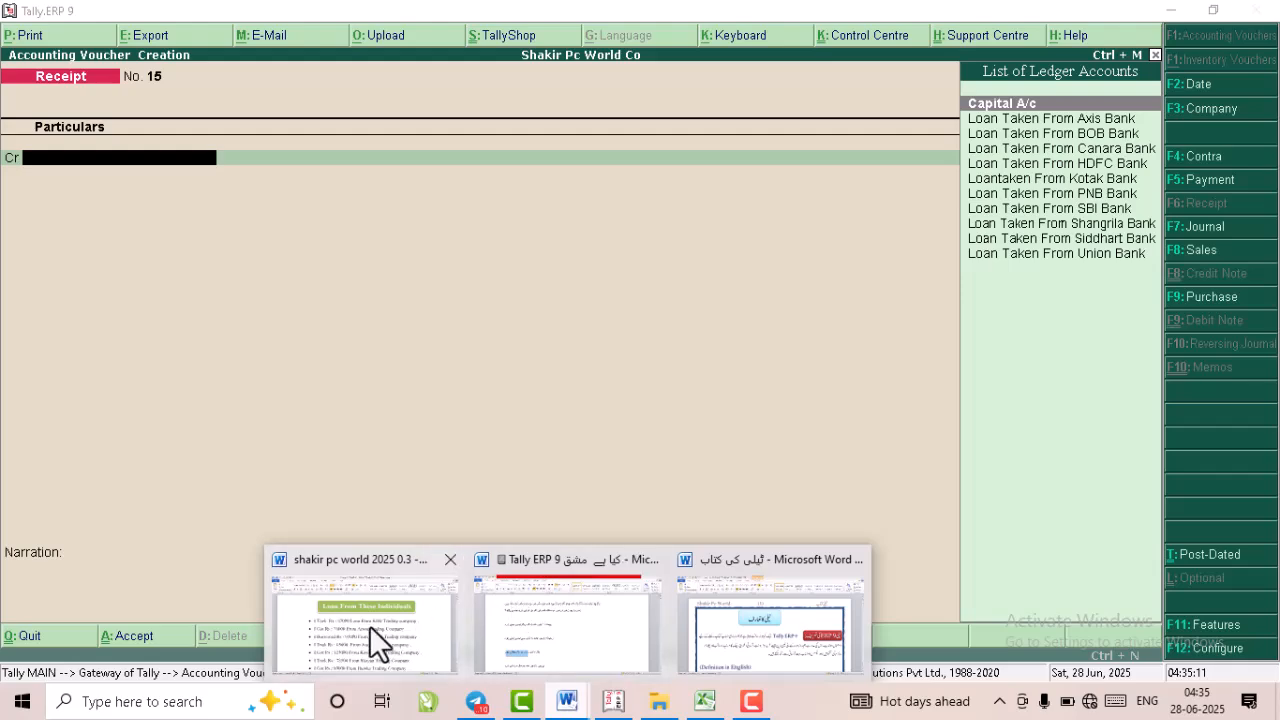
click(338, 629)
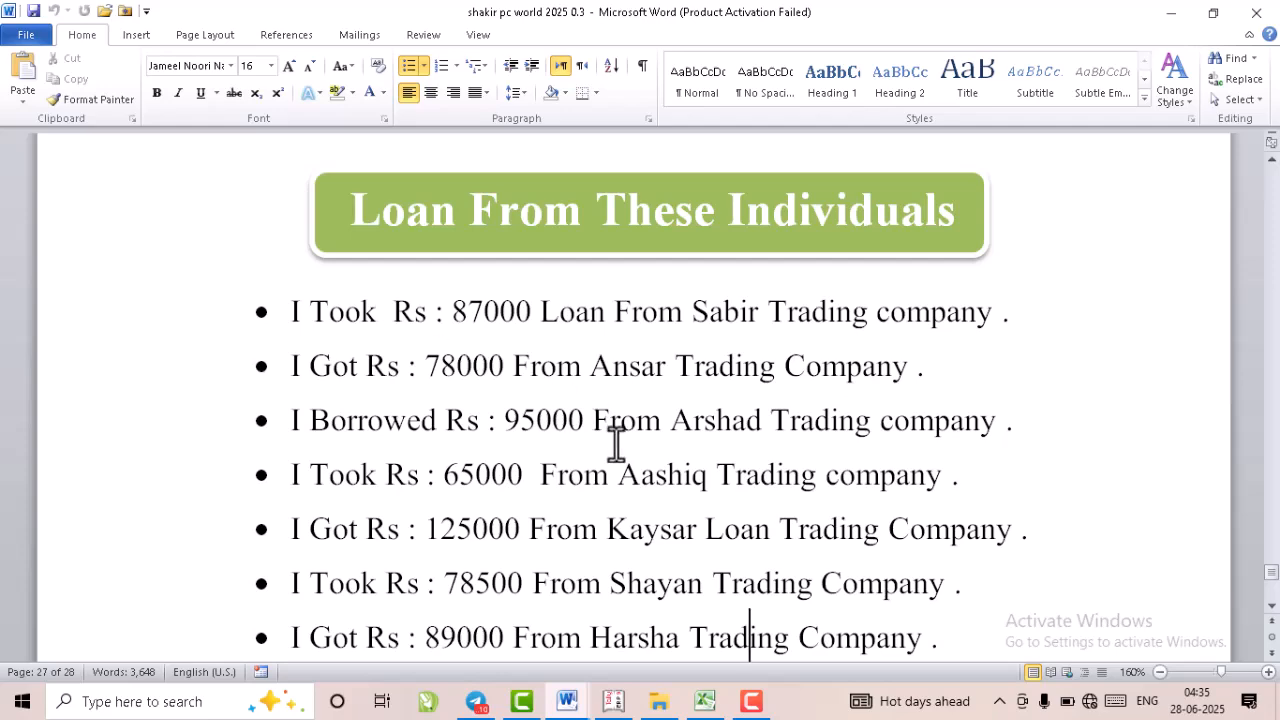
click(613, 702)
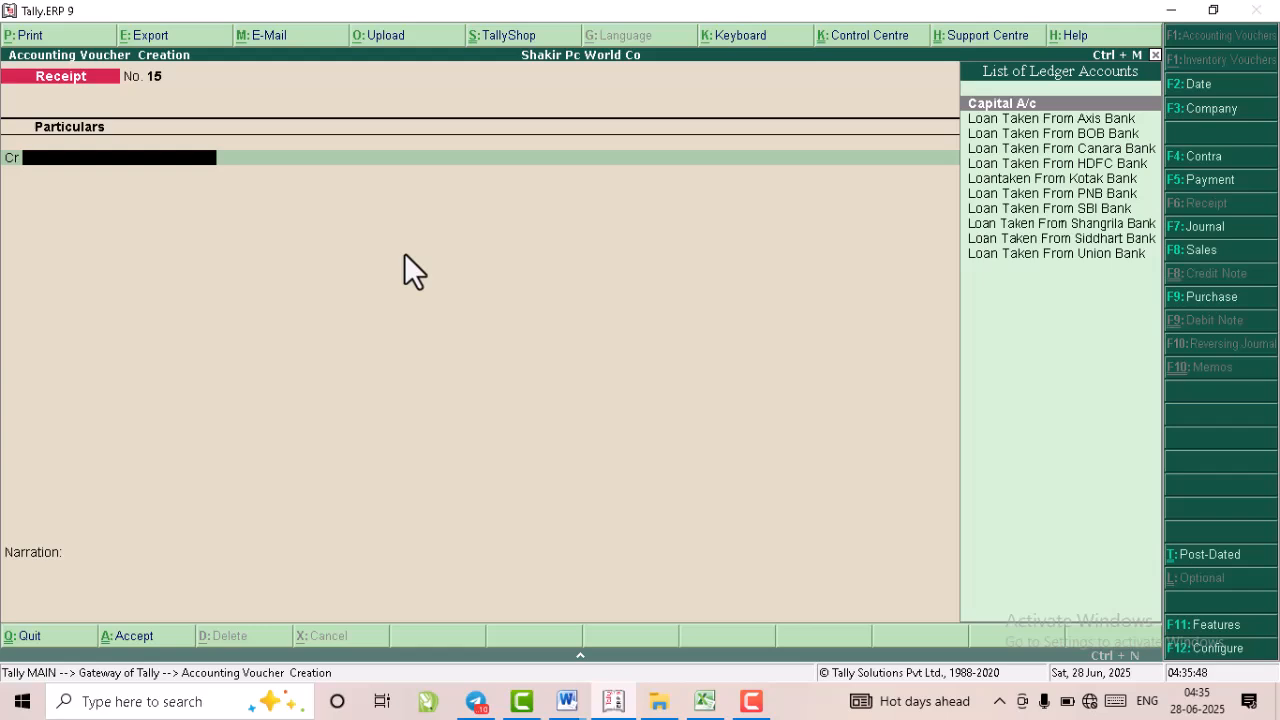
key(alt+c)
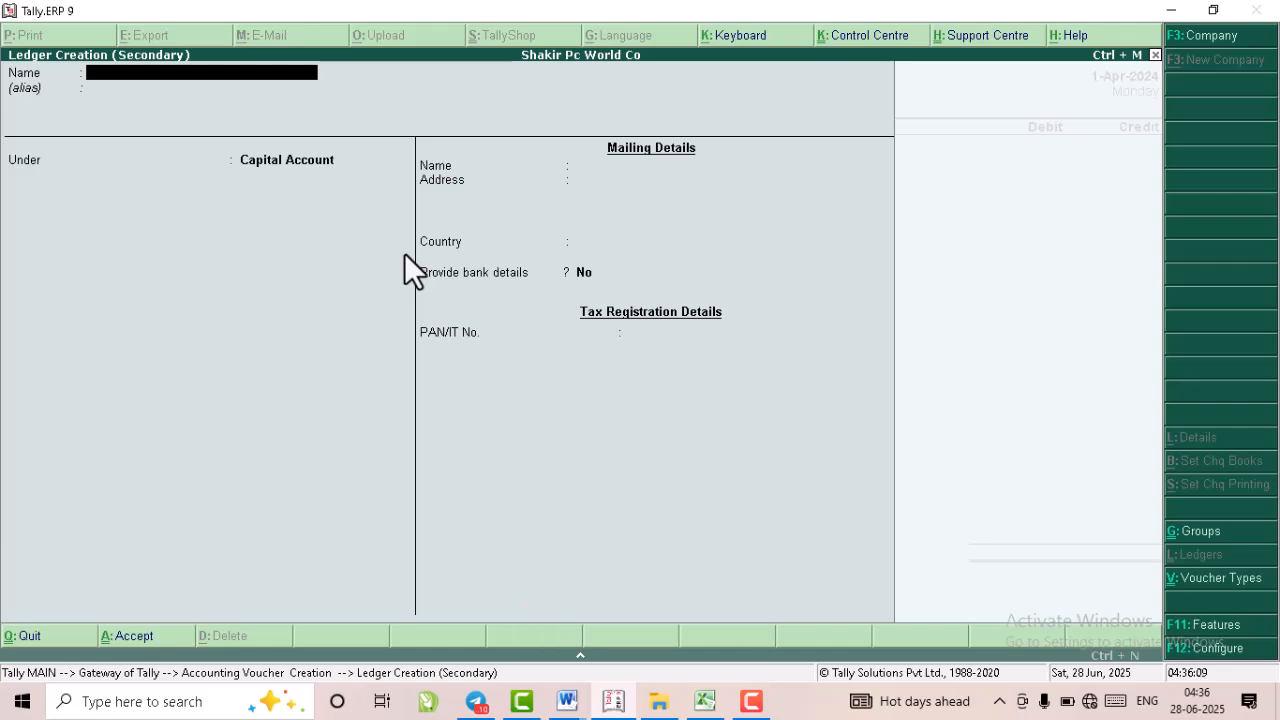
text(Loan Taken From Sabir Trading Co)
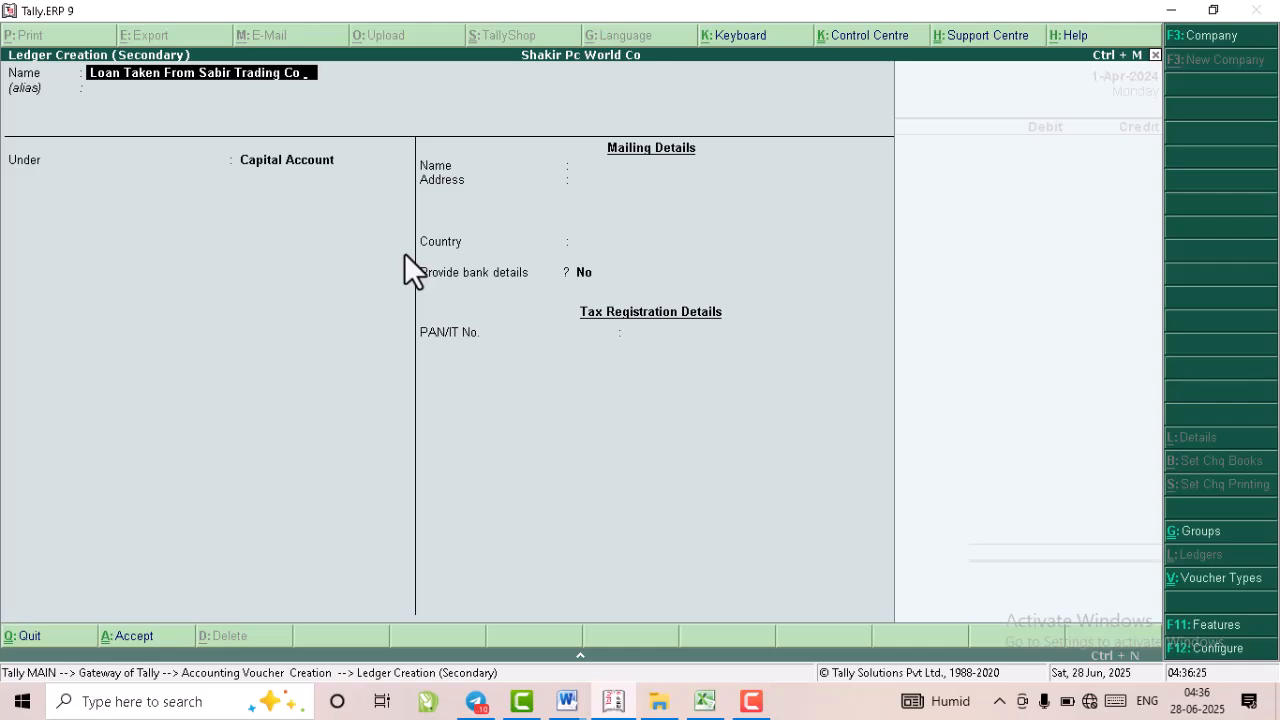
key(Return)
key(Return)
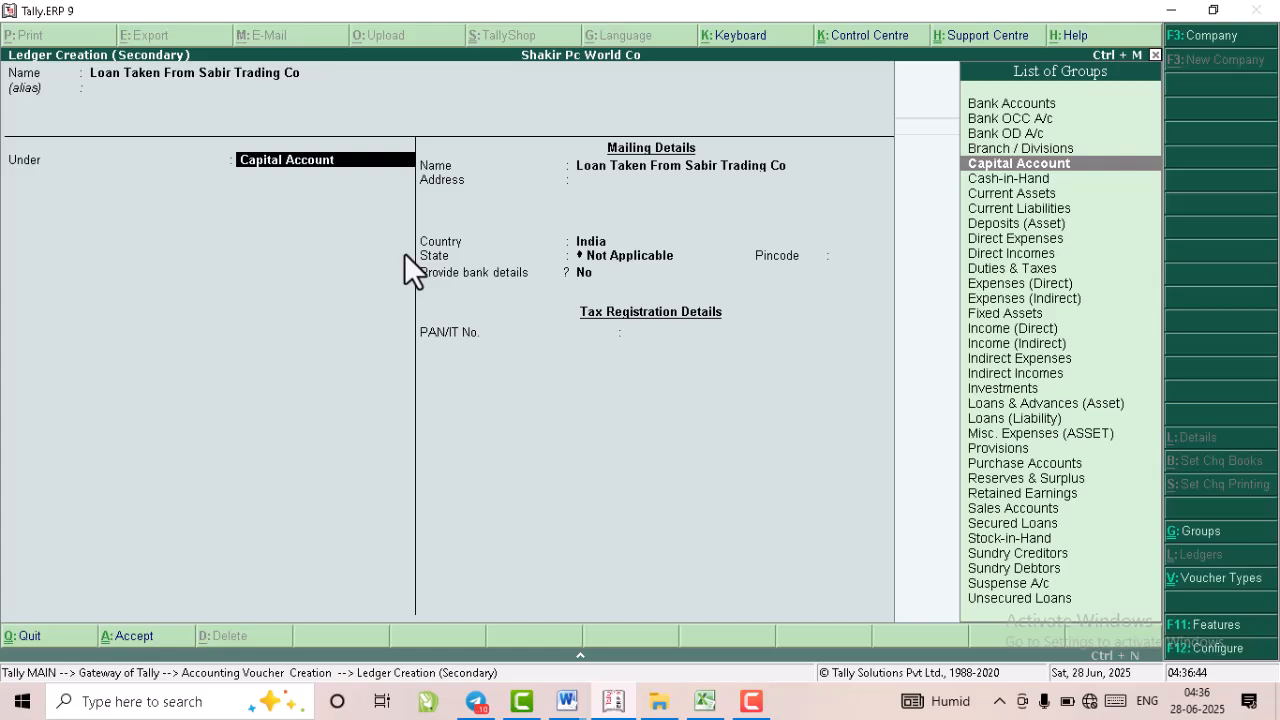
text(Lo)
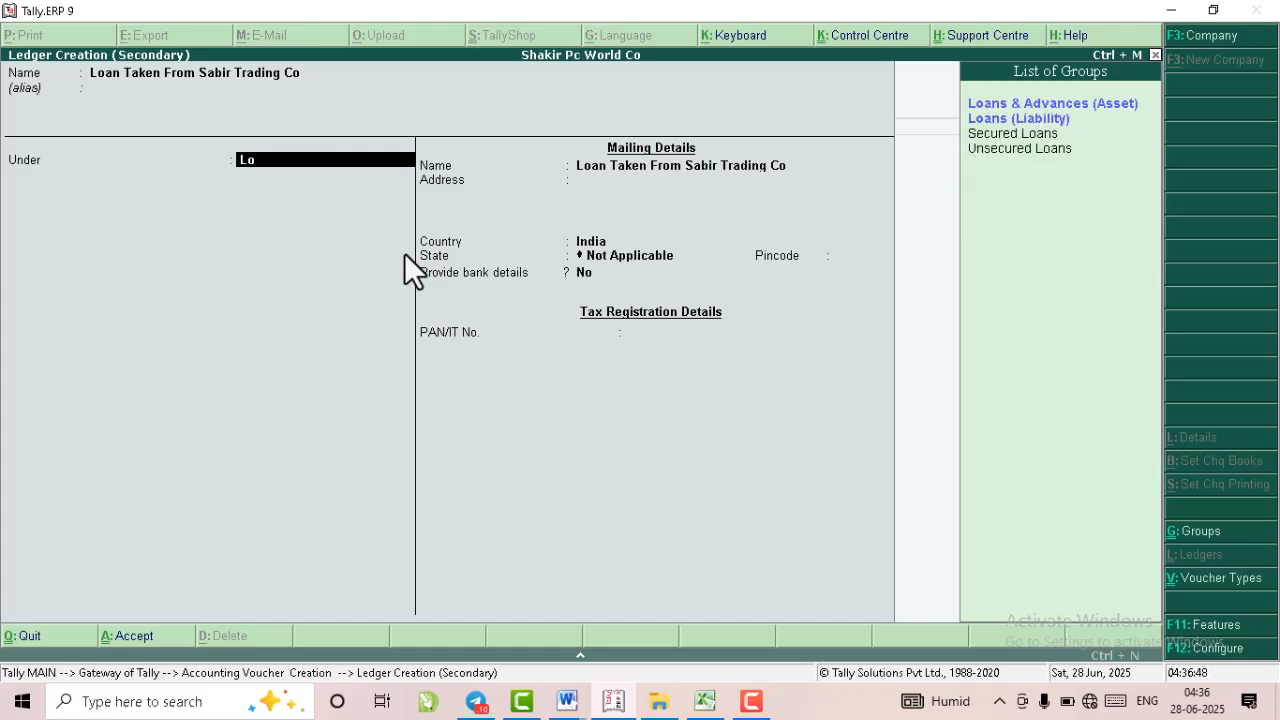
key(Down)
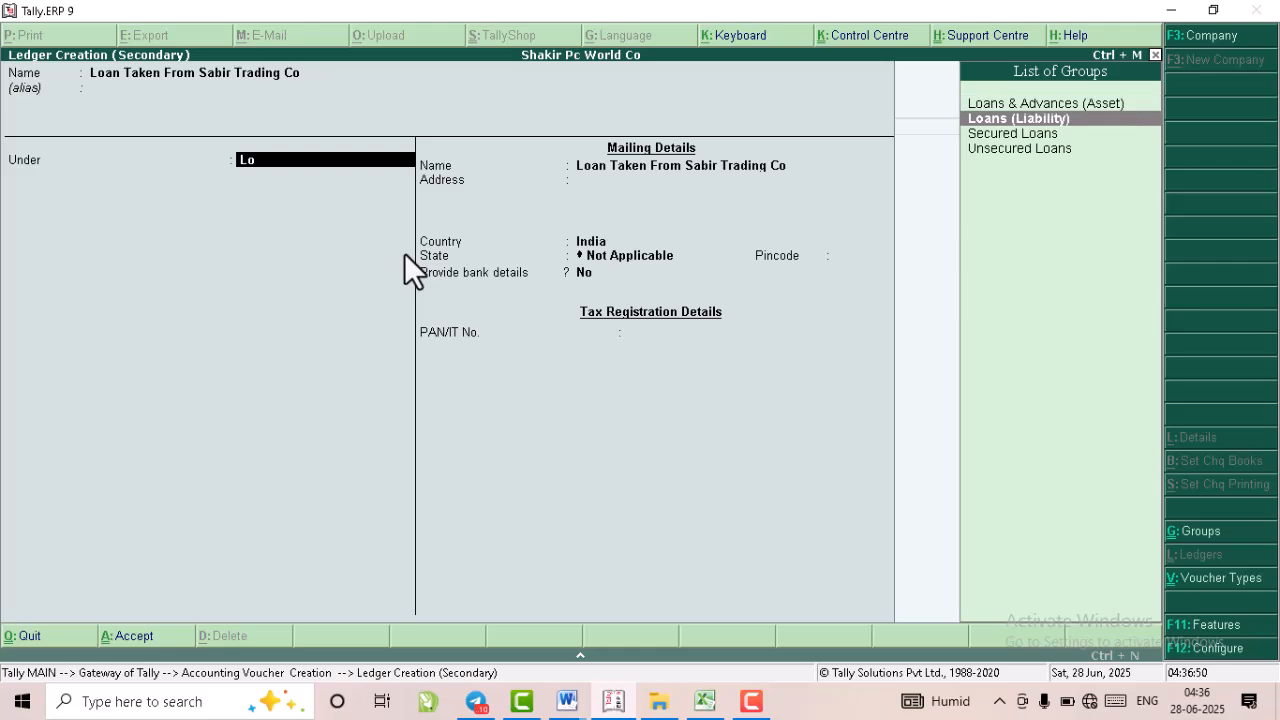
key(Return)
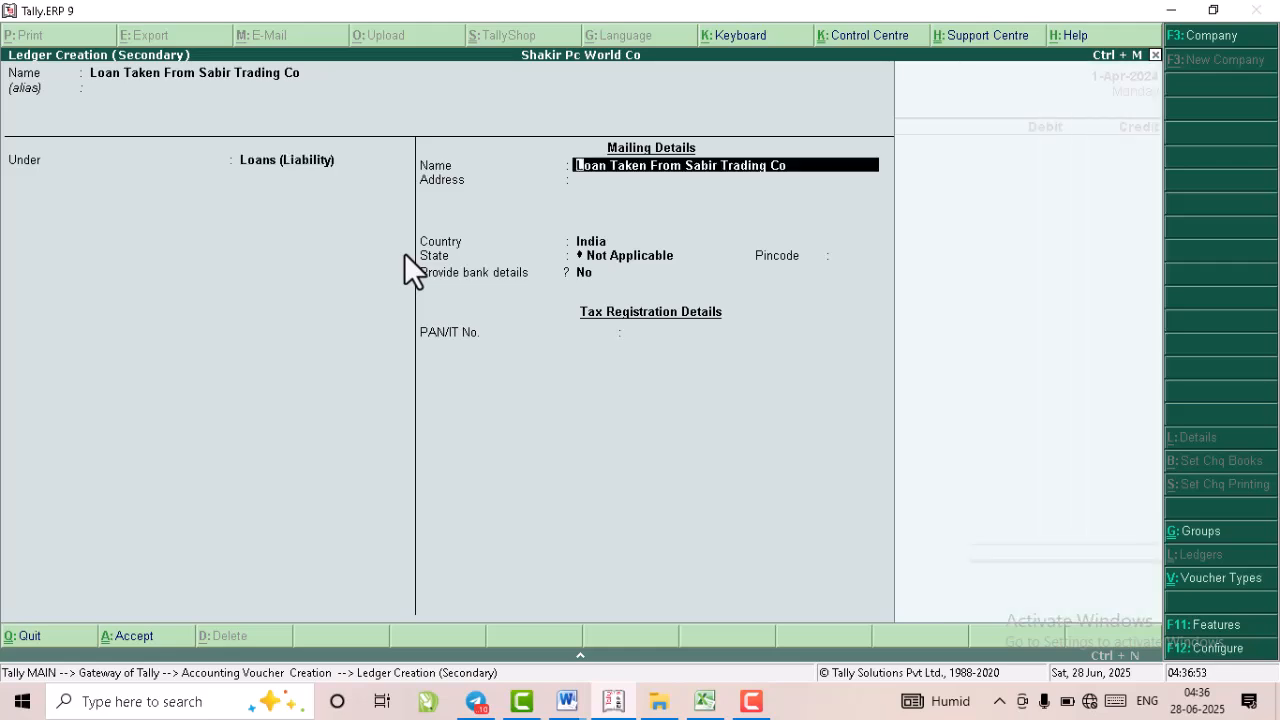
key(ctrl+a)
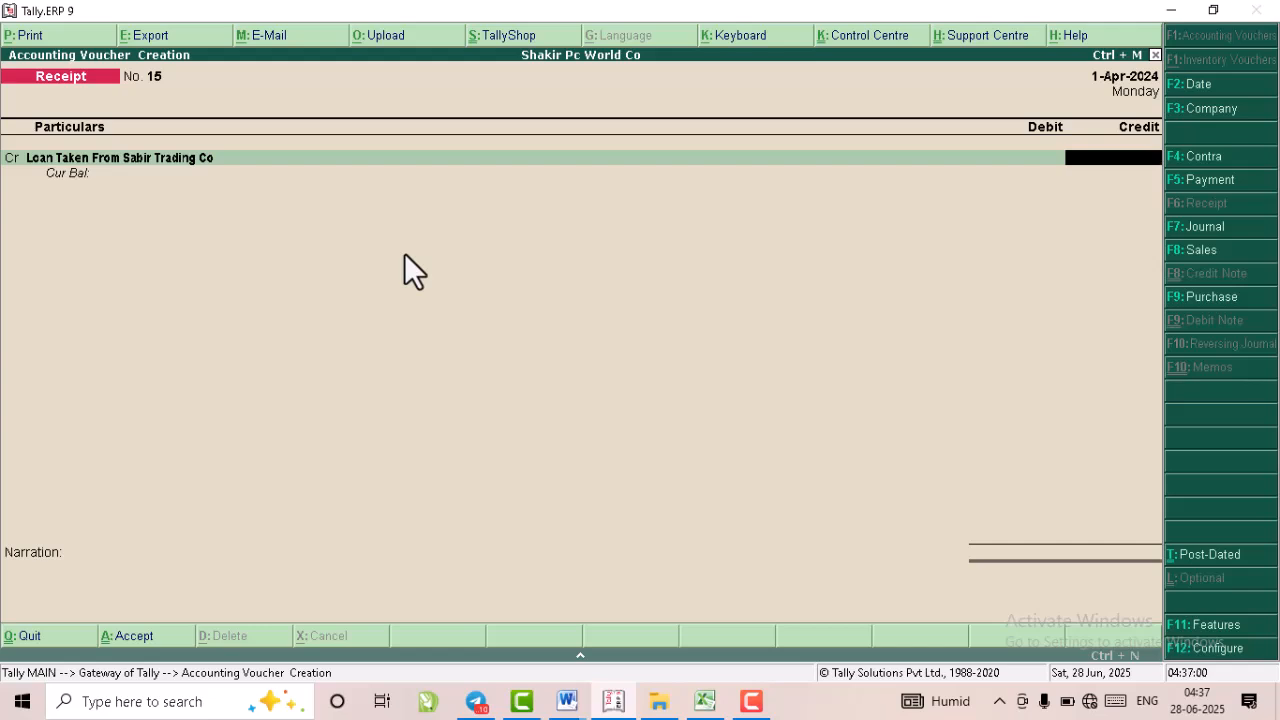
Credit the Sabir Trading Co loan ledger with 87000, debit Cash for the same amount, and save the receipt without a narration.
text(87000)
key(Return)
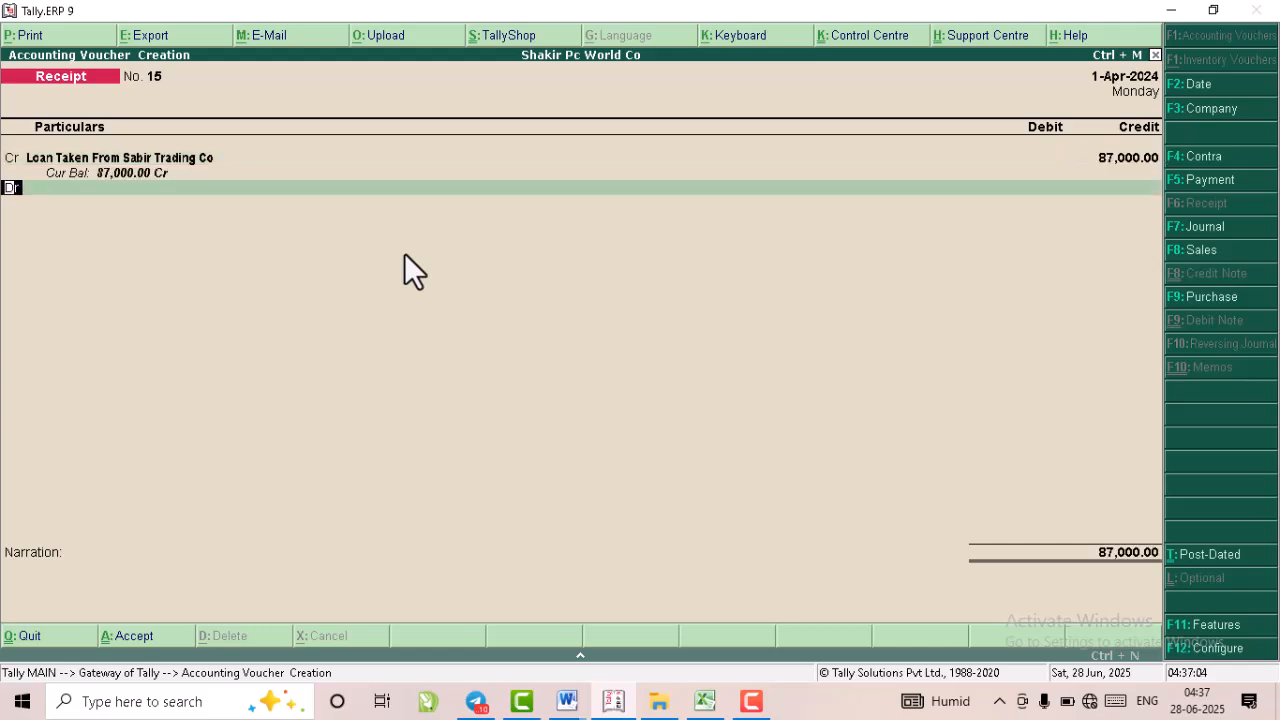
key(Return)
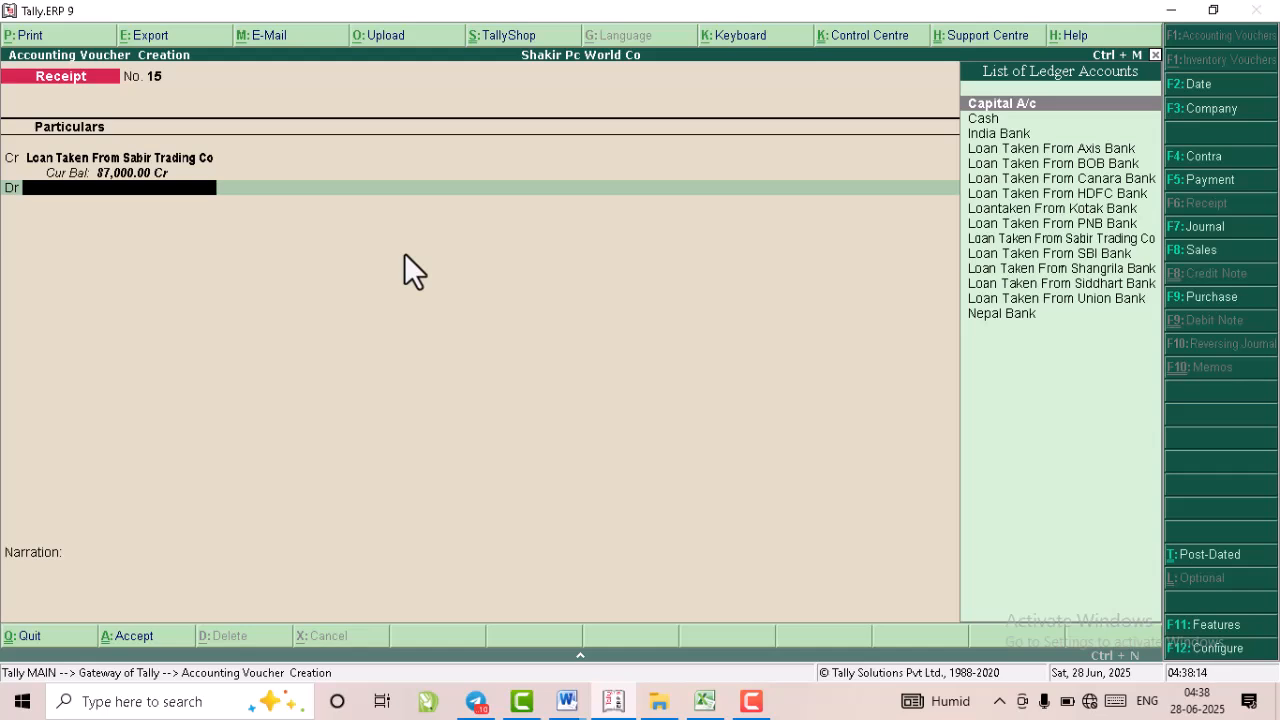
key(Down)
key(Return)
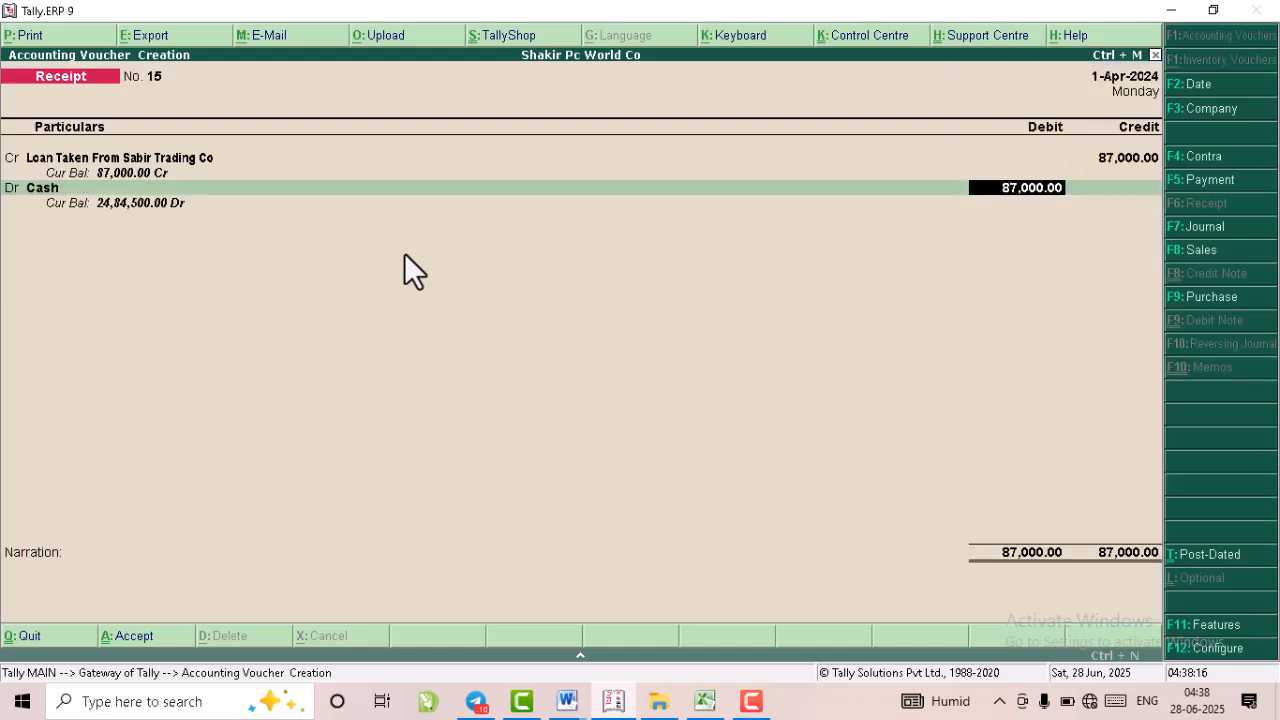
key(Return)
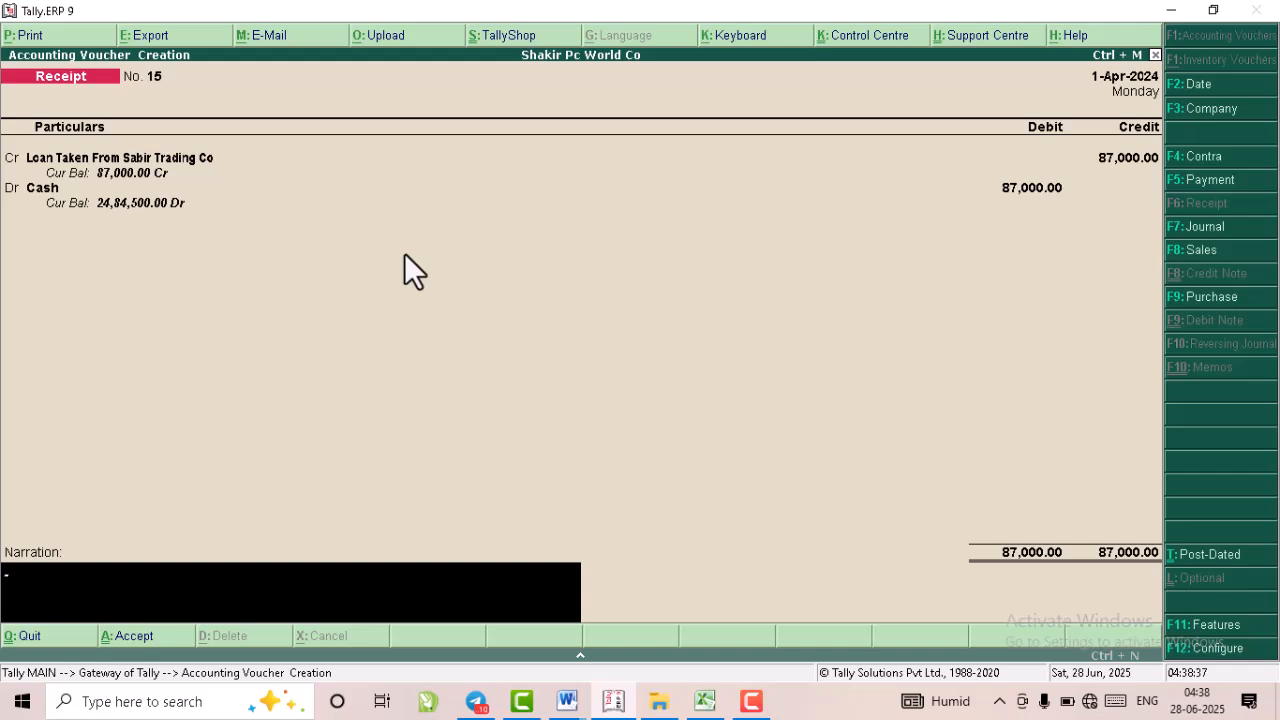
key(ctrl+a)
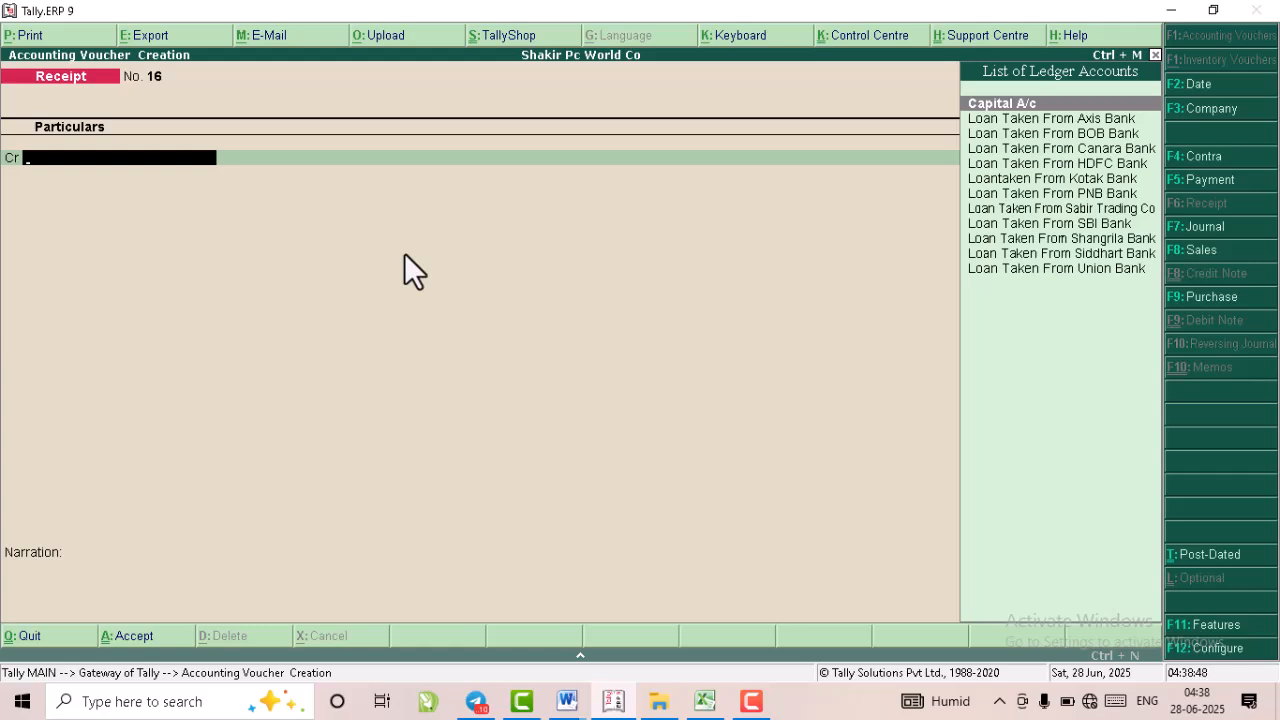
text(An)
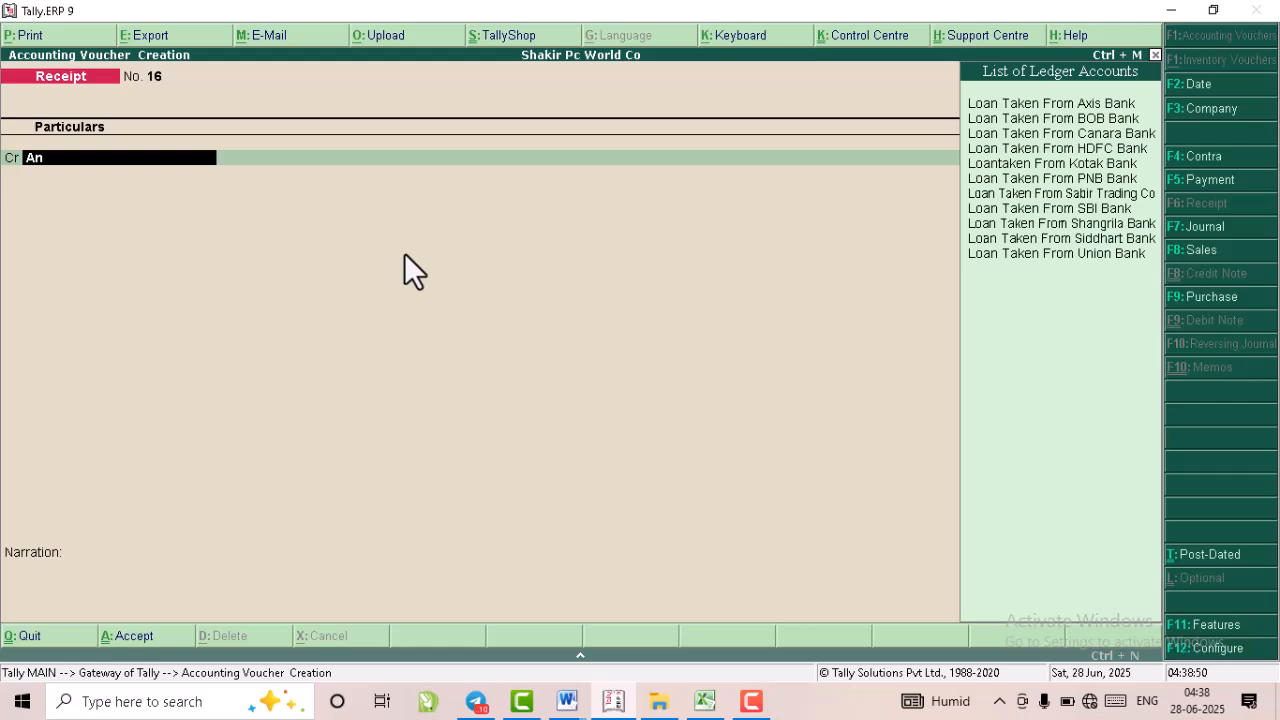
key(Return)
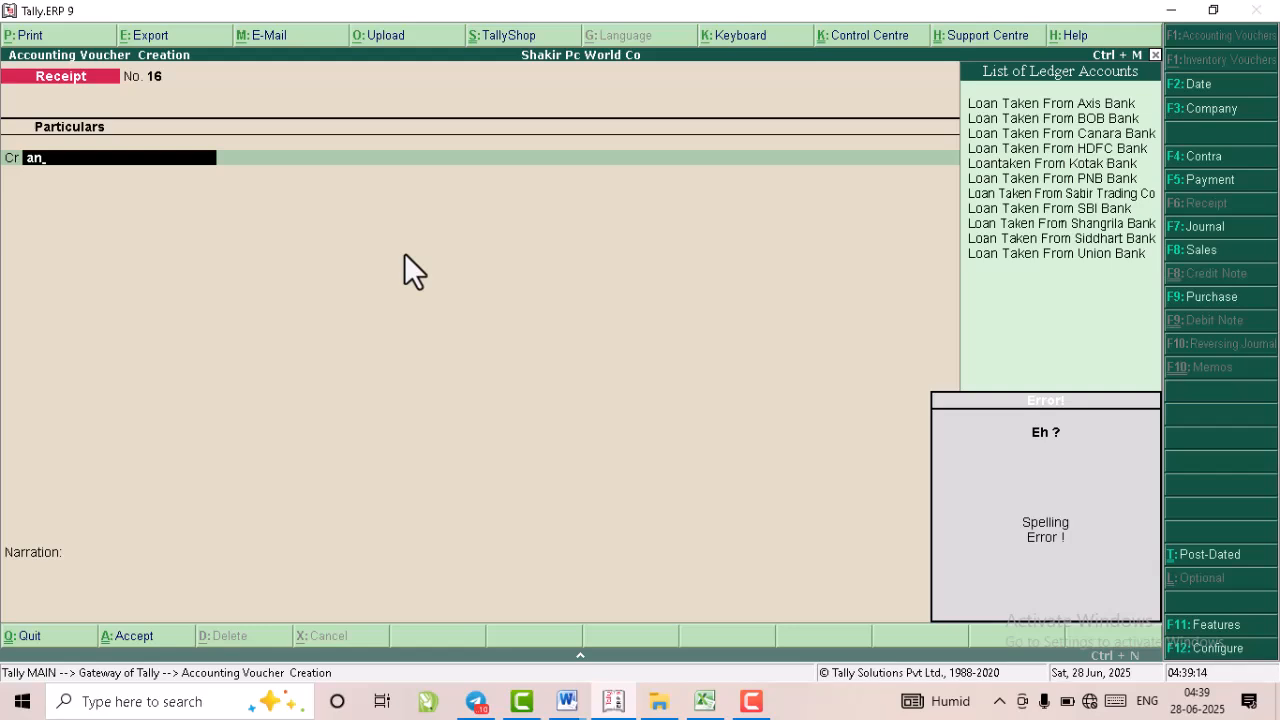
click(567, 701)
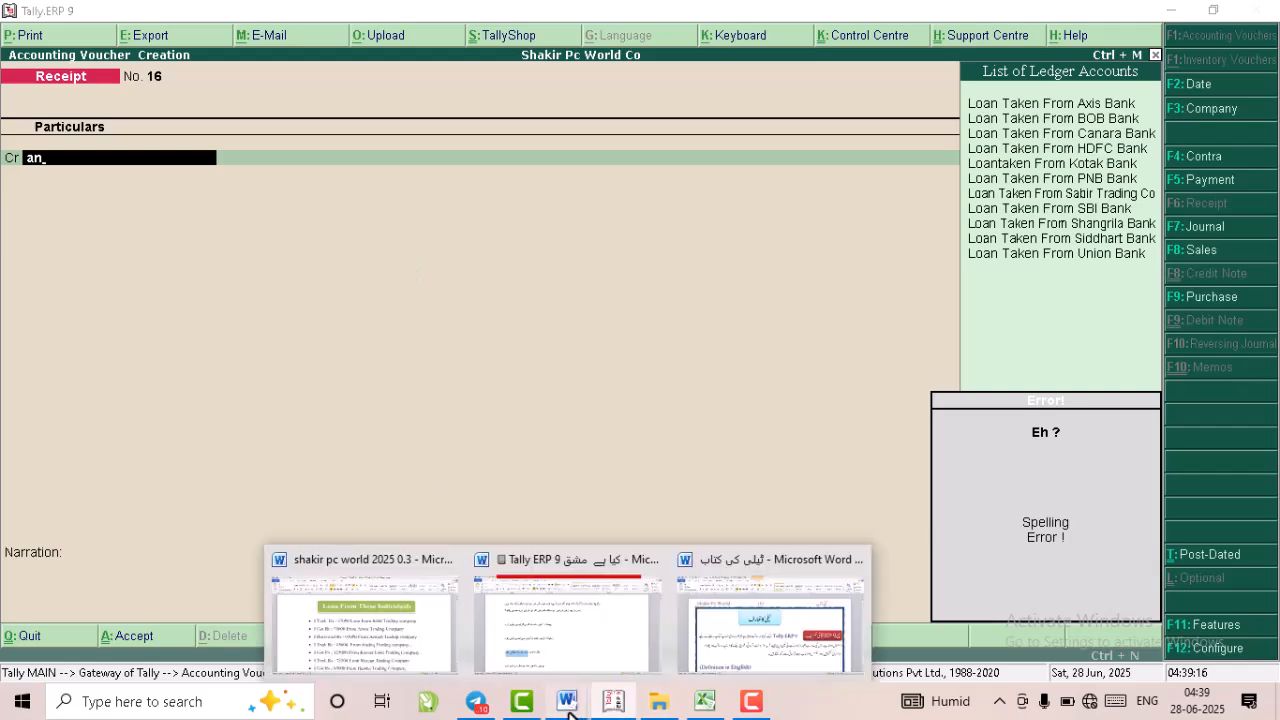
click(374, 617)
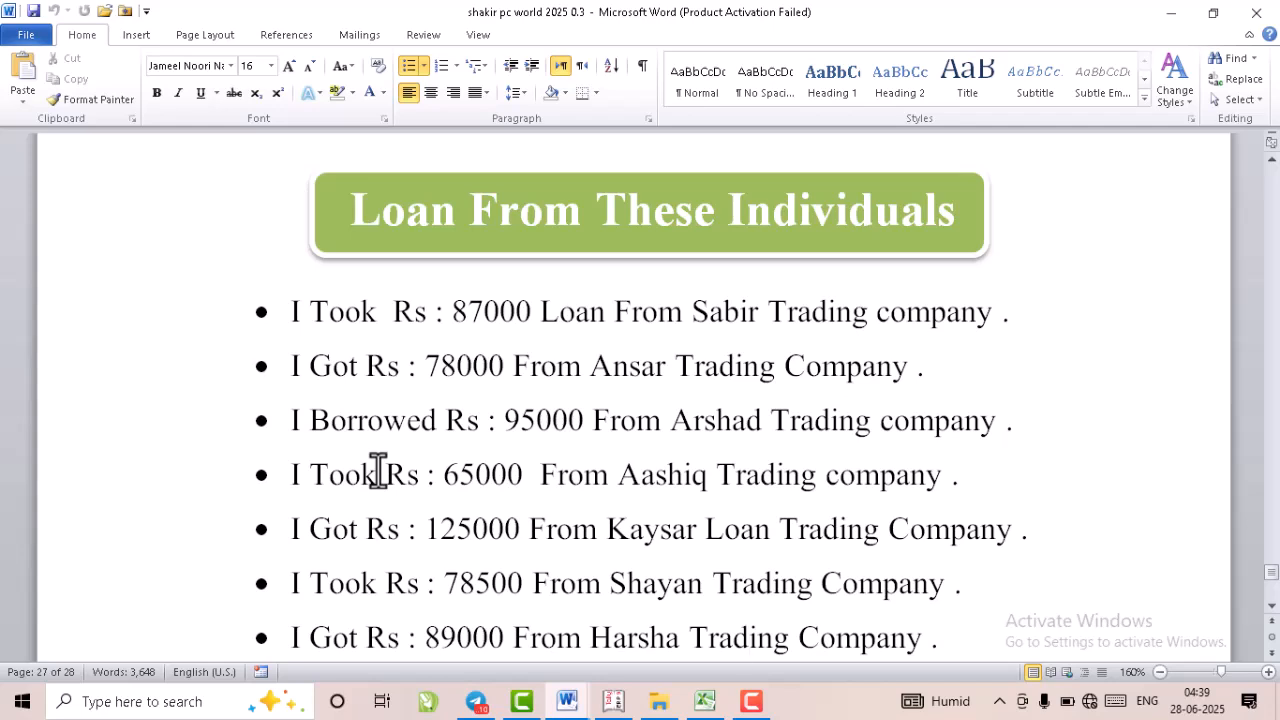
click(613, 701)
text(an)
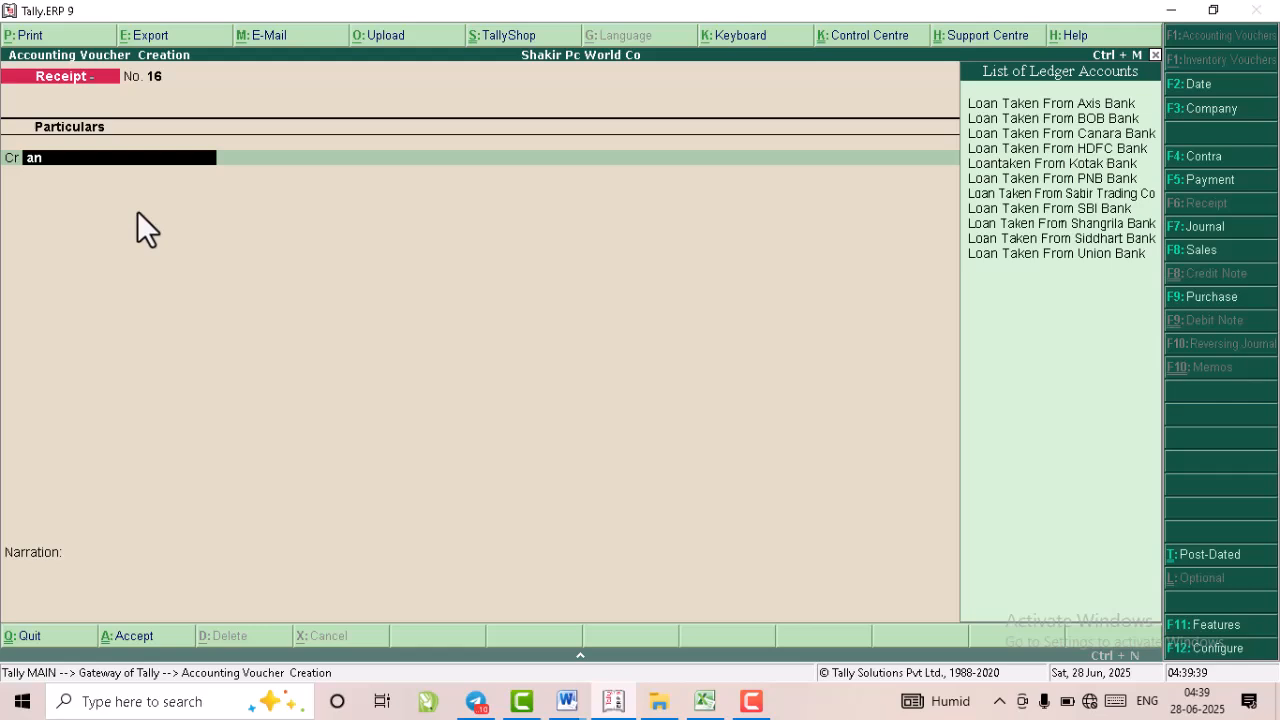
key(alt+c)
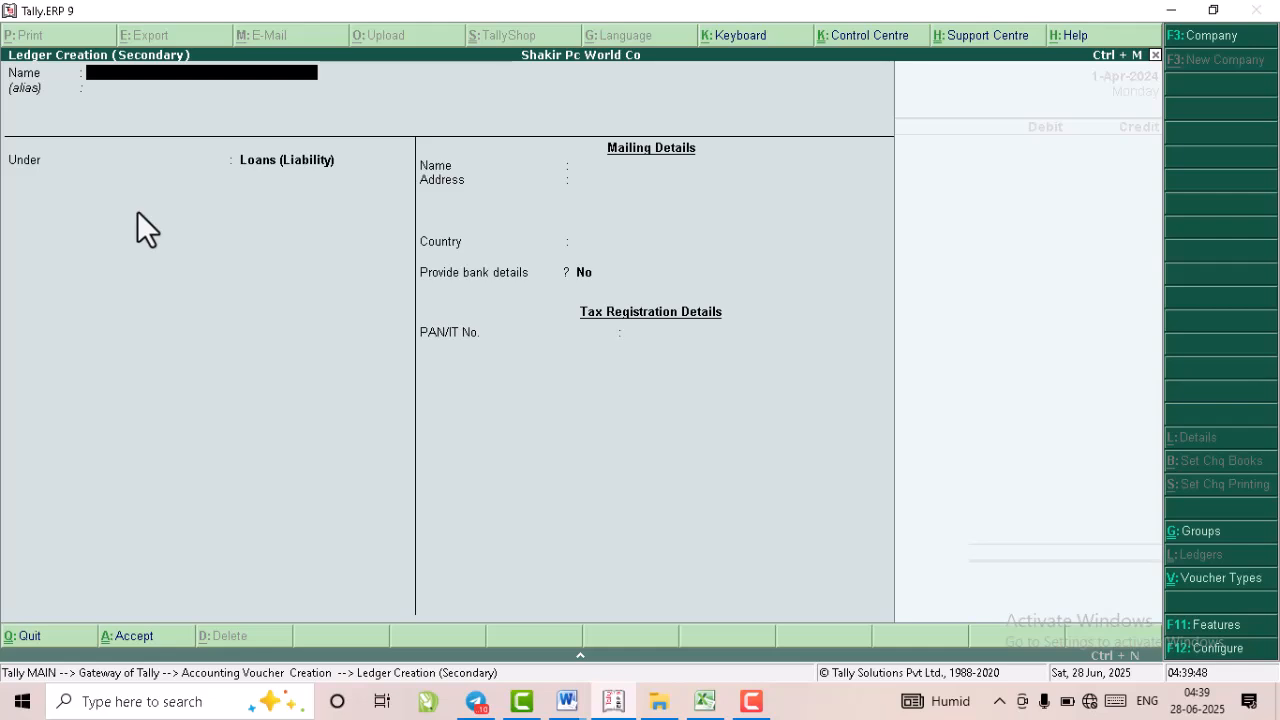
key(Escape)
key(Return)
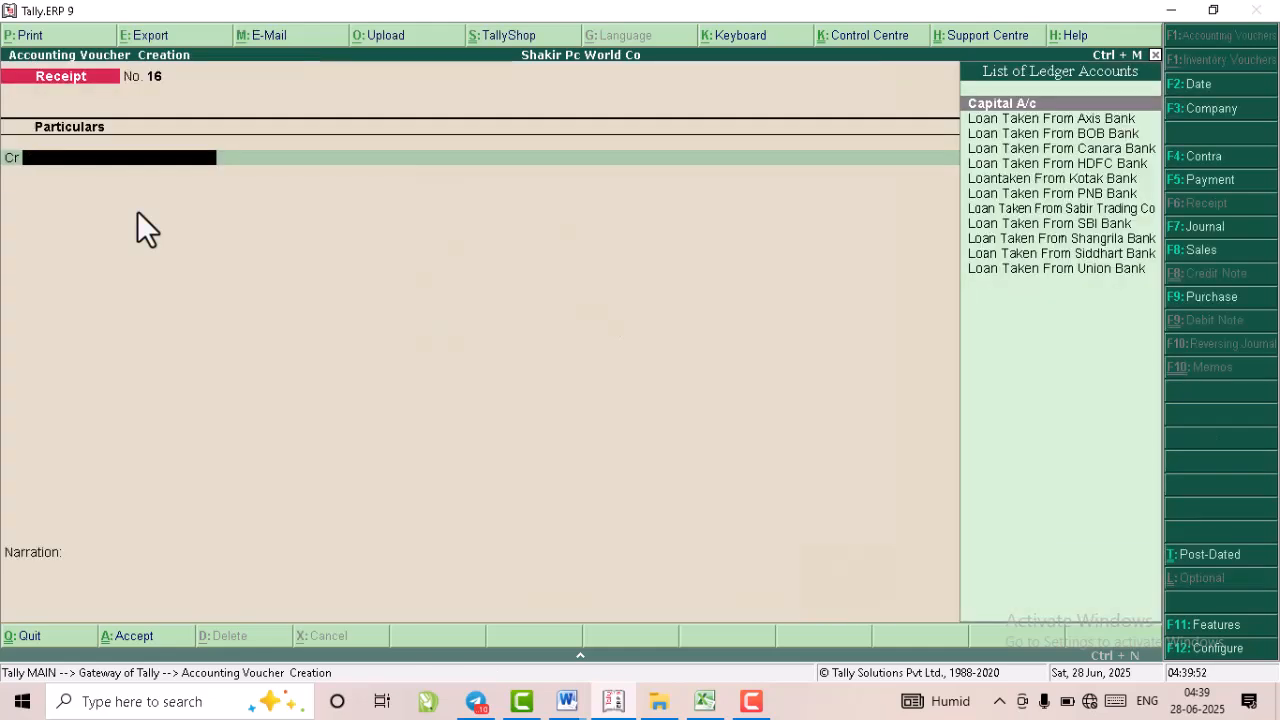
Leave voucher entry and start creating multiple ledgers under the Loans (Liability) group.
key(Escape)
key(Return)
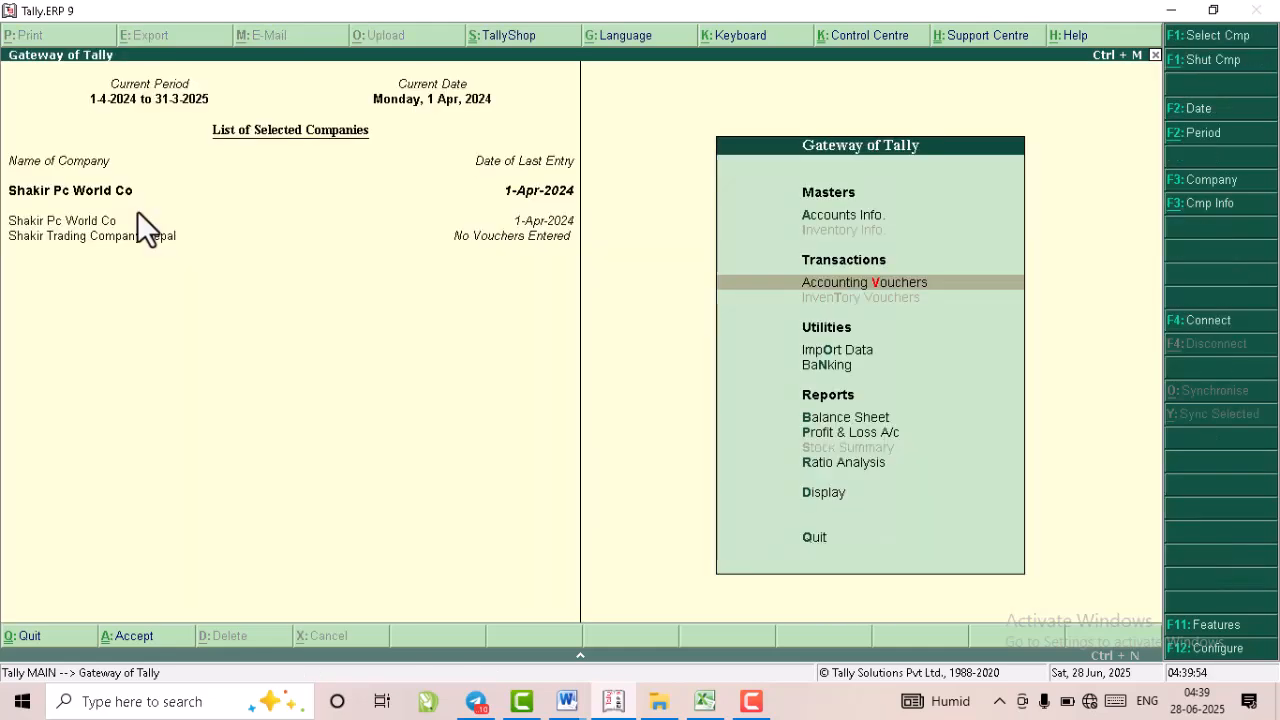
click(840, 222)
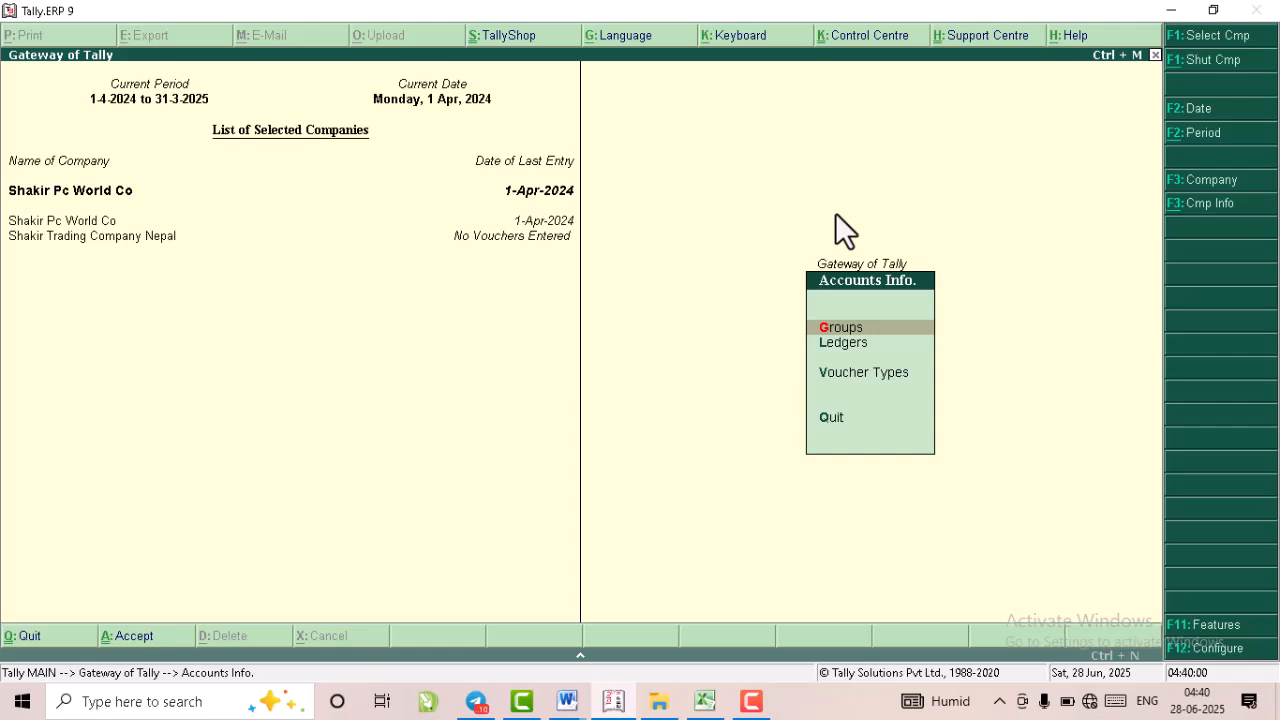
click(852, 343)
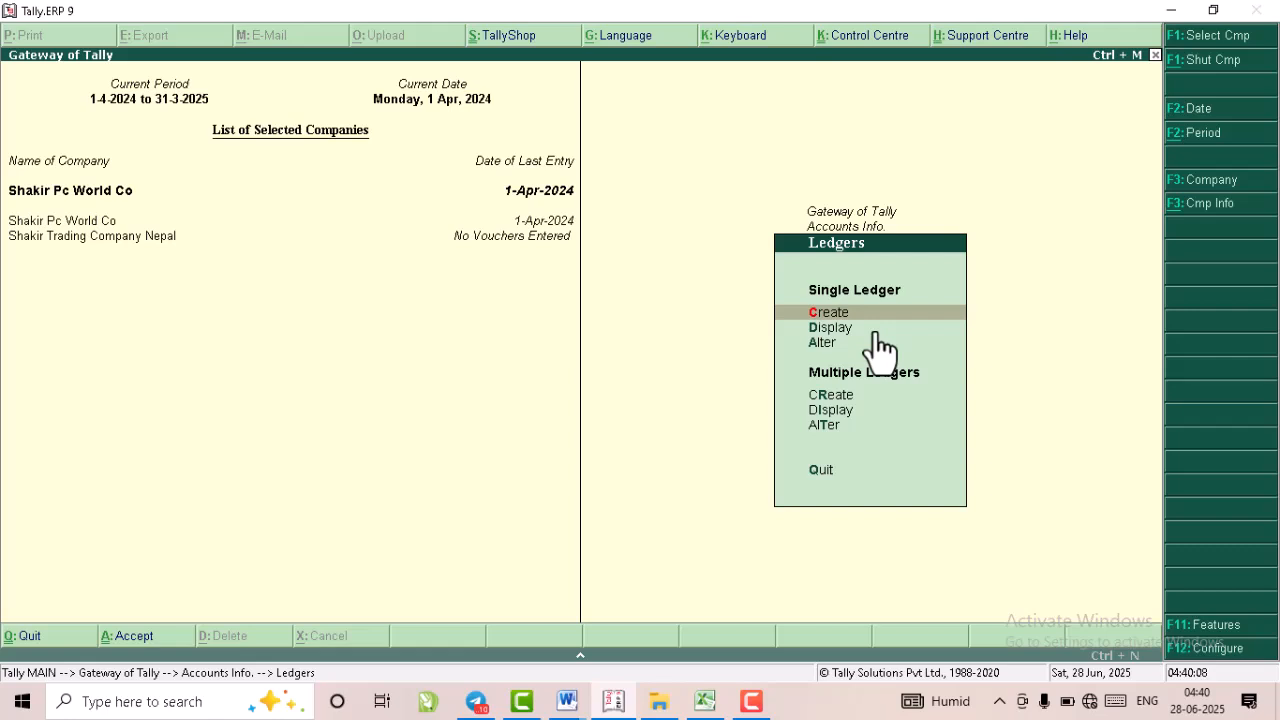
click(830, 395)
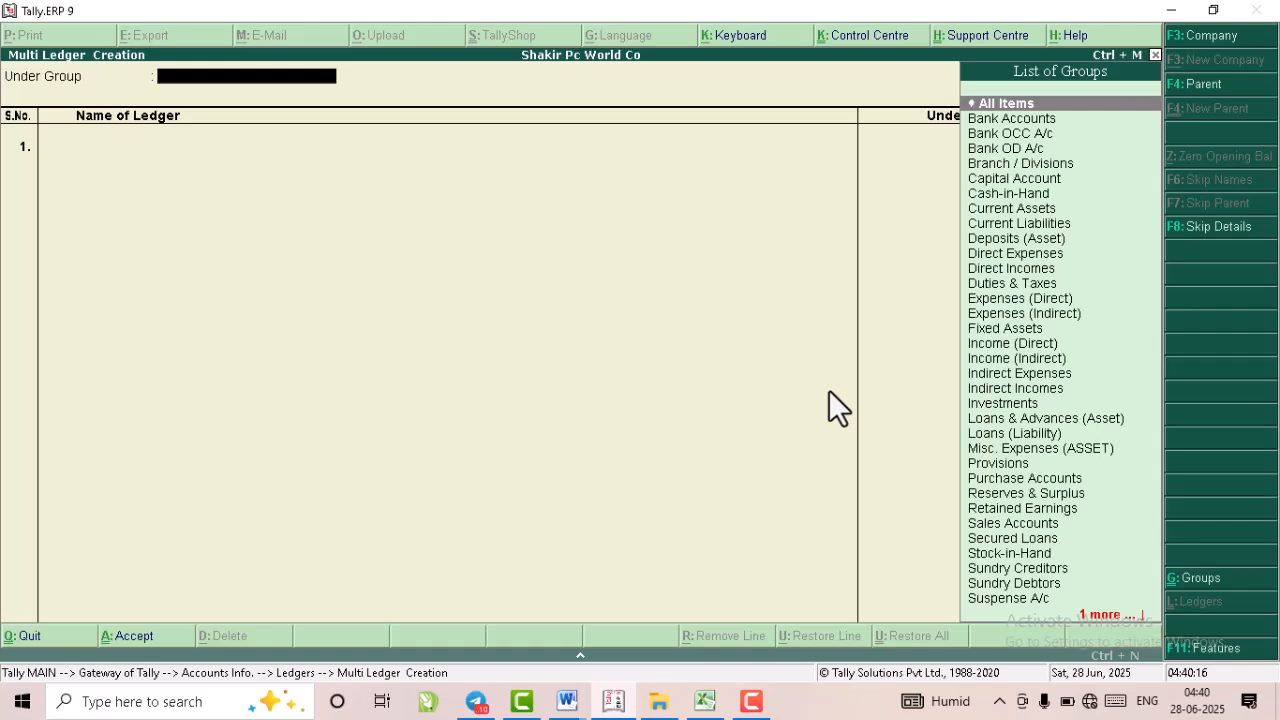
text(Lo)
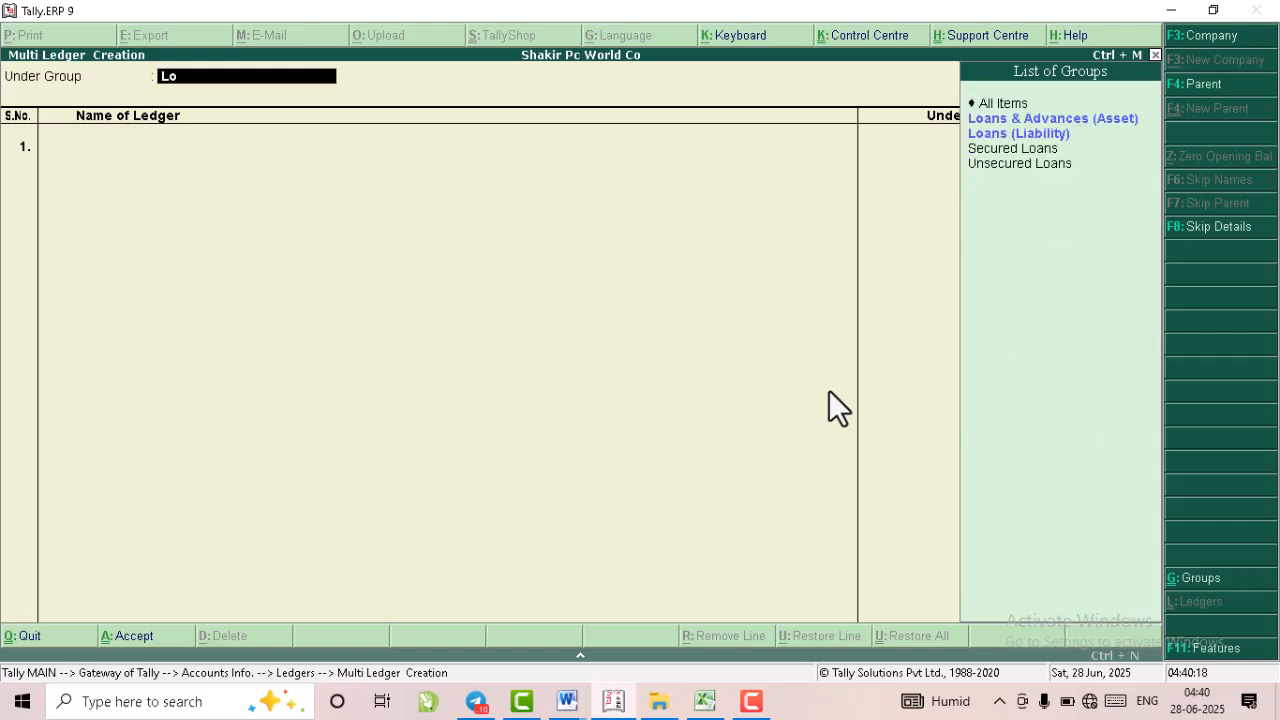
key(Down)
key(Down)
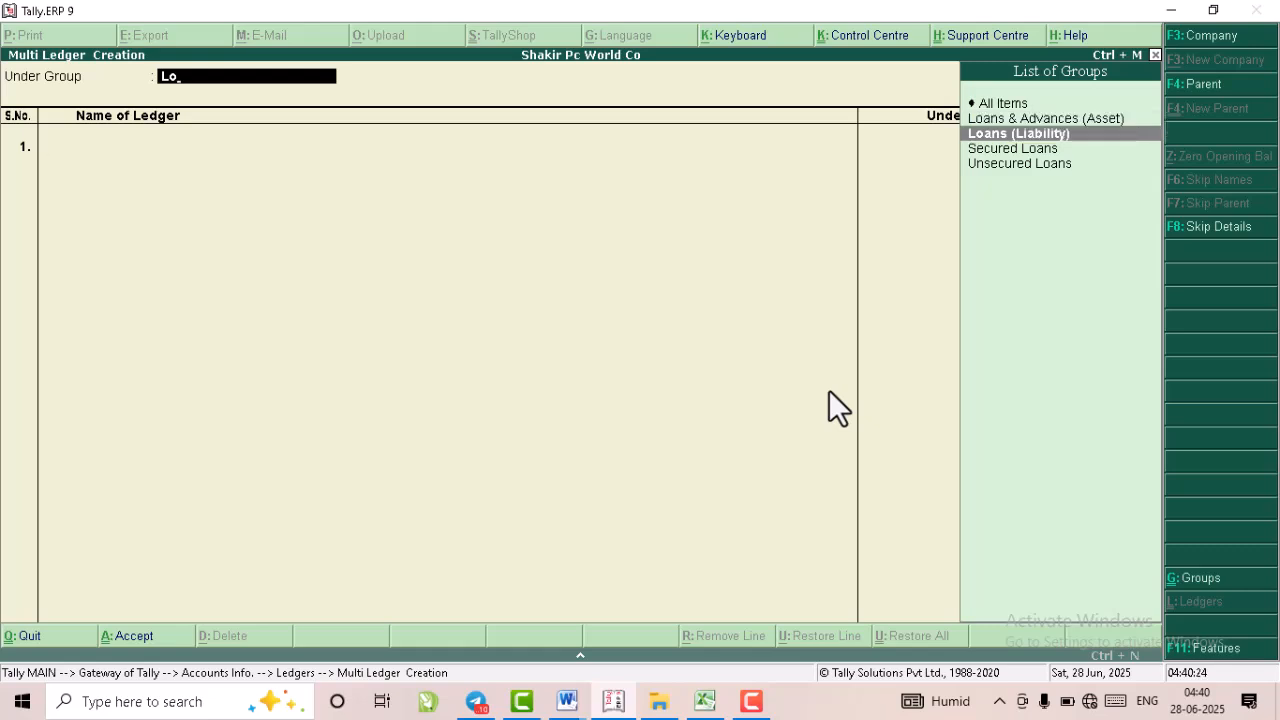
key(Return)
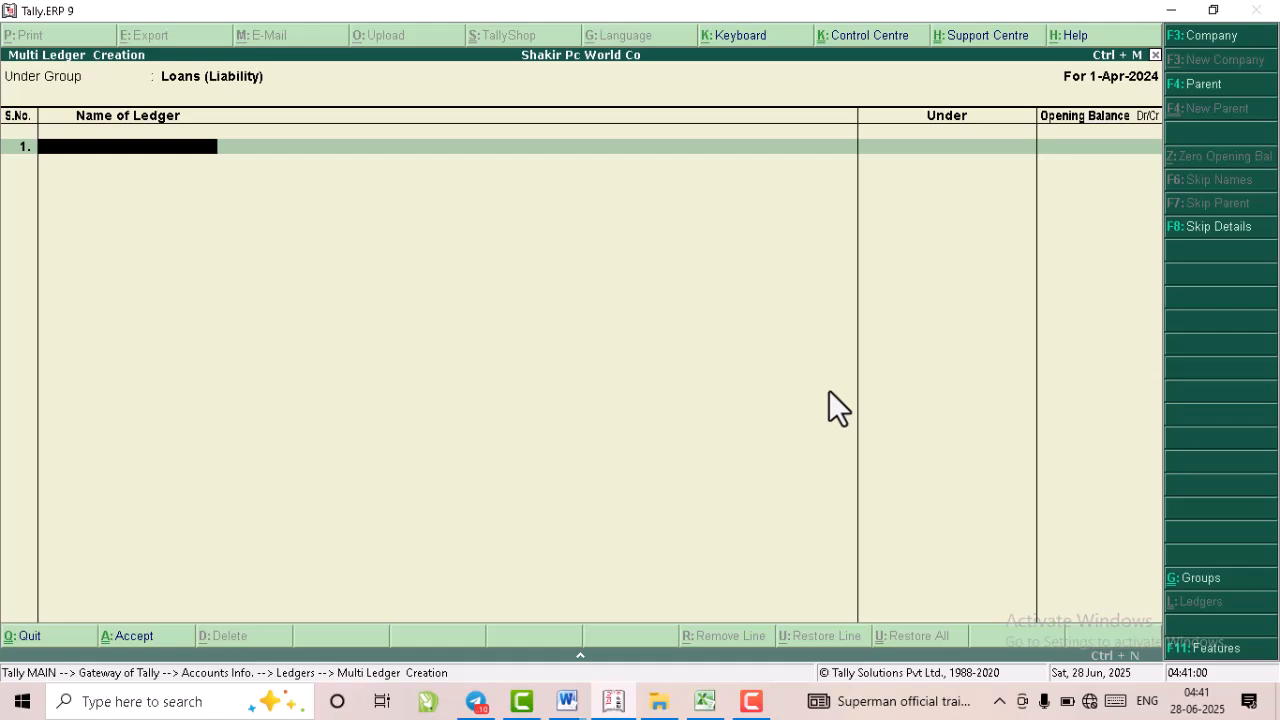
Enter the ledgers "Loan Taken From Ansar Trading Co" and "Loan Taken From Arshad Tradnig Co" without opening balances.
text(Loan Taken From Ansar Trading Co)
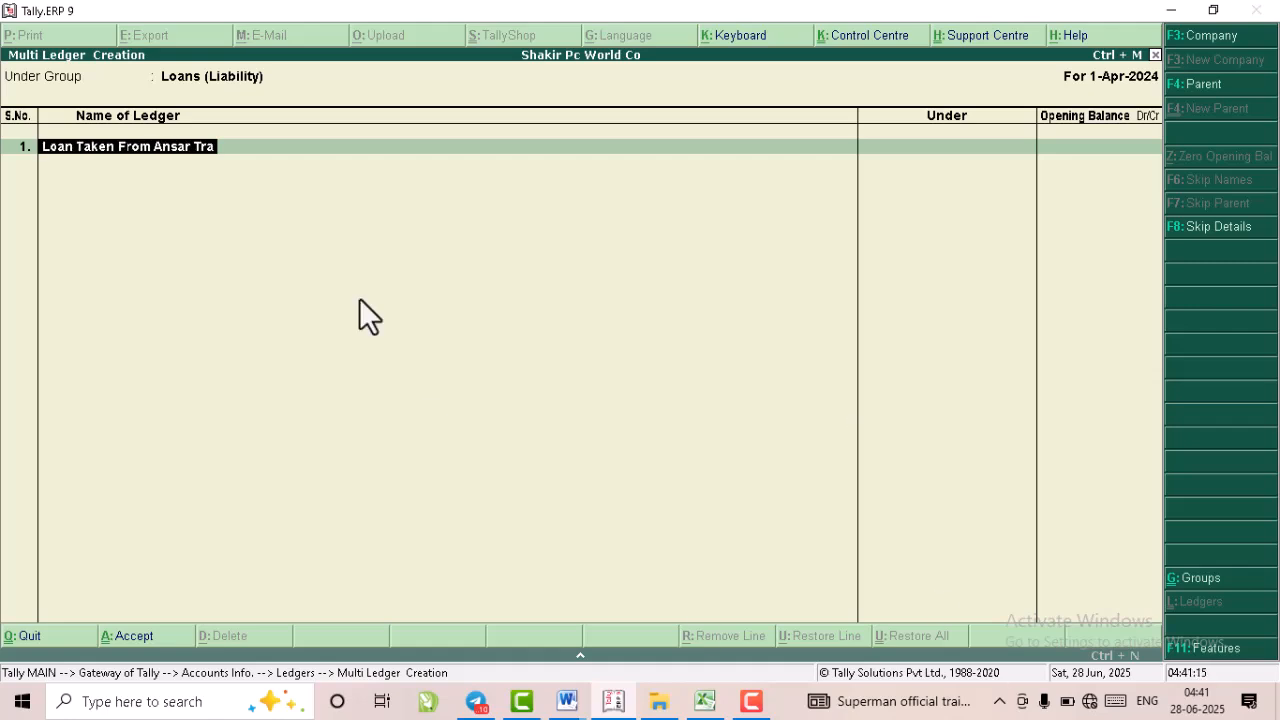
key(Return)
key(Return)
key(Return)
text(Loan Taken From Arshad Tradnig Co)
key(Return)
key(Return)
key(Return)
Consult the Word loan list and add the Tally ledgers "Loan Taken From Aashiq Trading Co" and "Loan Taken From Kaysar Loan Trading Co".
click(567, 701)
key(alt+Tab)
text(Loan Taken From Aashiq Trading Co)
key(Return)
key(Return)
key(Return)
text(Loan Taken From Kaysar Loan Trading Co)
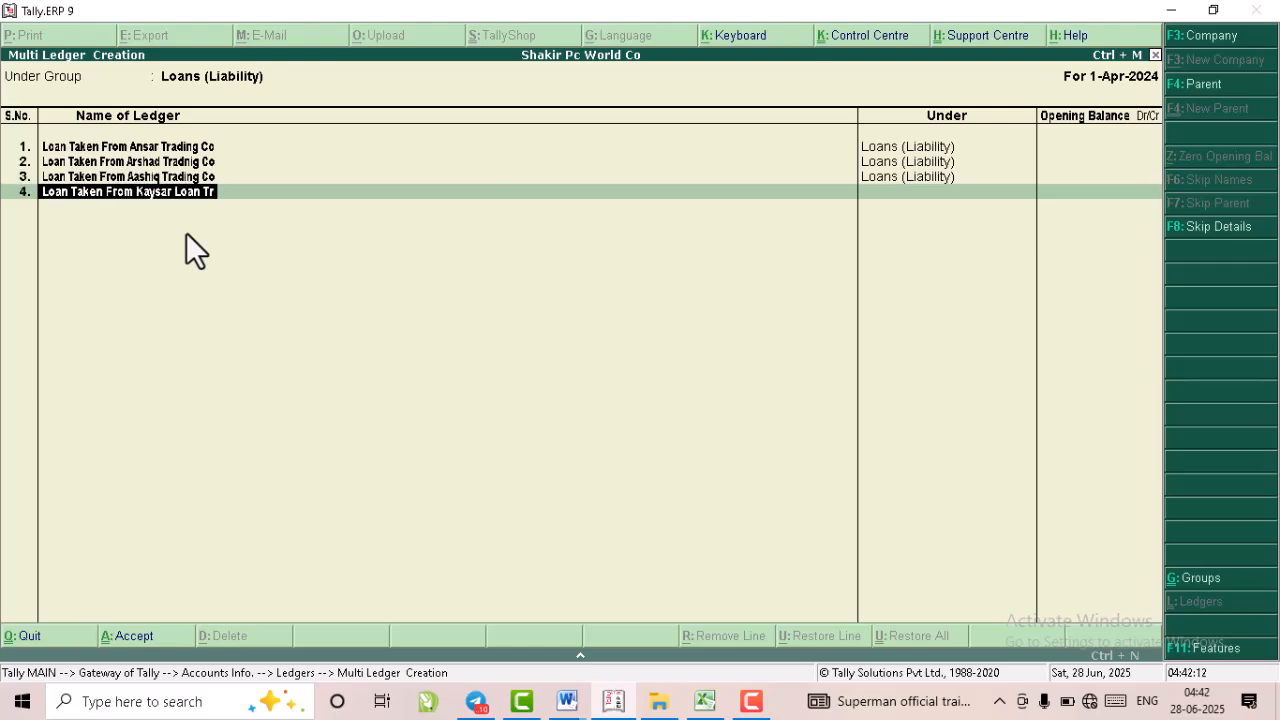
key(Return)
key(Return)
key(Return)
Add the ledgers "Loantaken From Shyan Trading Com" and "Loan Taken From Harsha Traing Com", consulting the Word loan list for the names.
text(Loantaken From Shyan Trading Com)
key(Return)
key(Return)
key(Return)
click(567, 701)
click(366, 620)
key(alt+Tab)
text(Loan Tak)
text(Com)
key(Return)
key(Return)
key(Return)
Add the ledgers "Loan Taken From Altaf Tarding Co" and "Loan Taken From Nazim Tarding Co" and save all the new ledgers.
text(Loan Taken From Altaf Tarding Co)
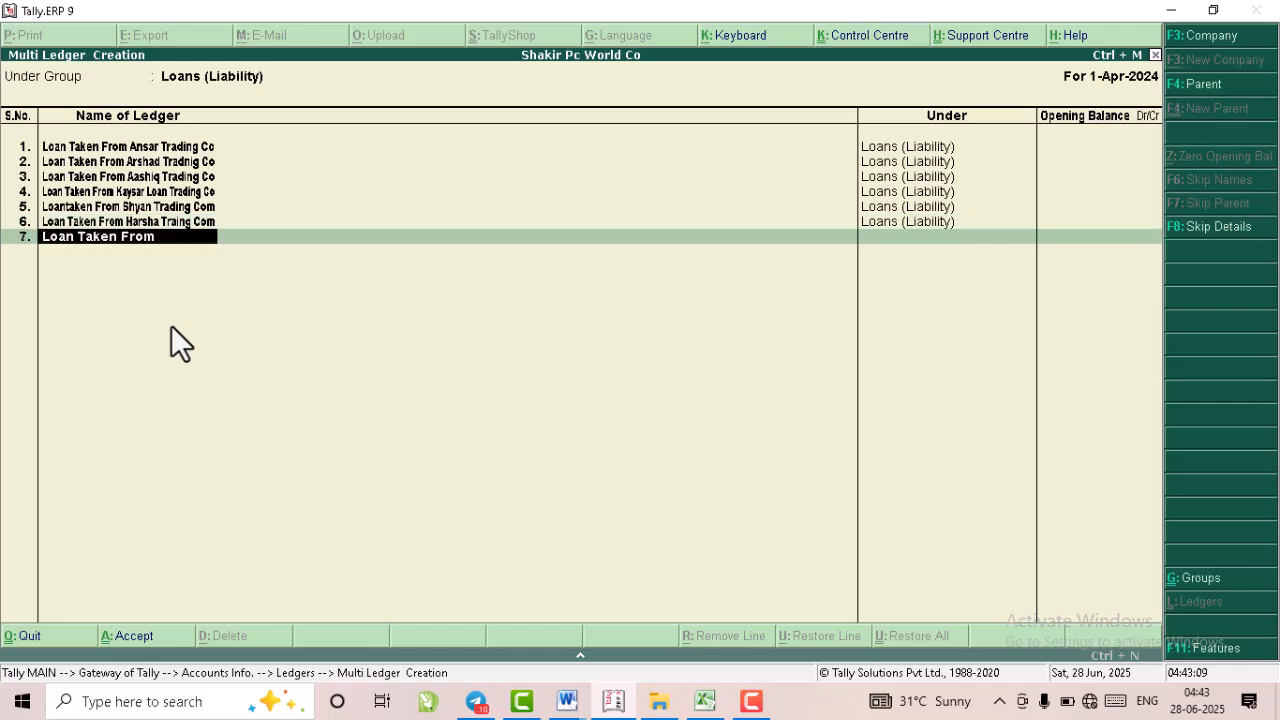
key(Return)
key(Return)
key(Return)
text(Loan Taken From Nazim Tarding Co)
key(Return)
key(Return)
key(Return)
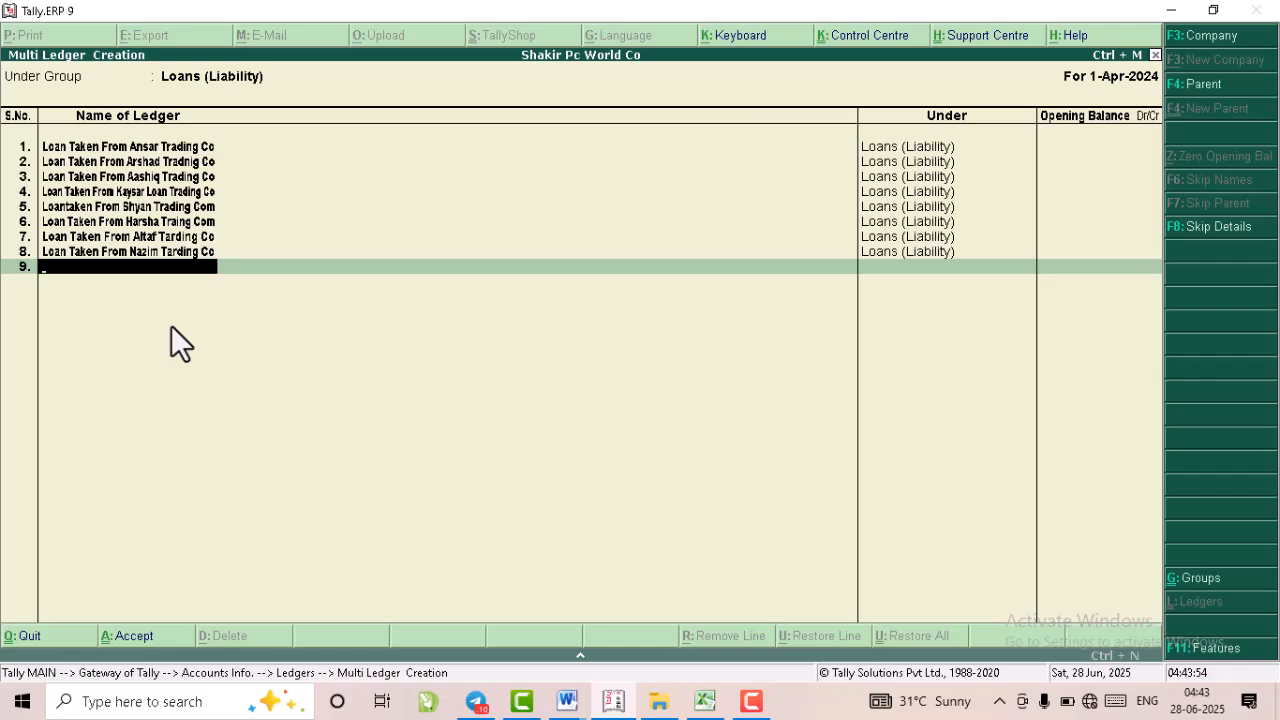
key(ctrl+a)
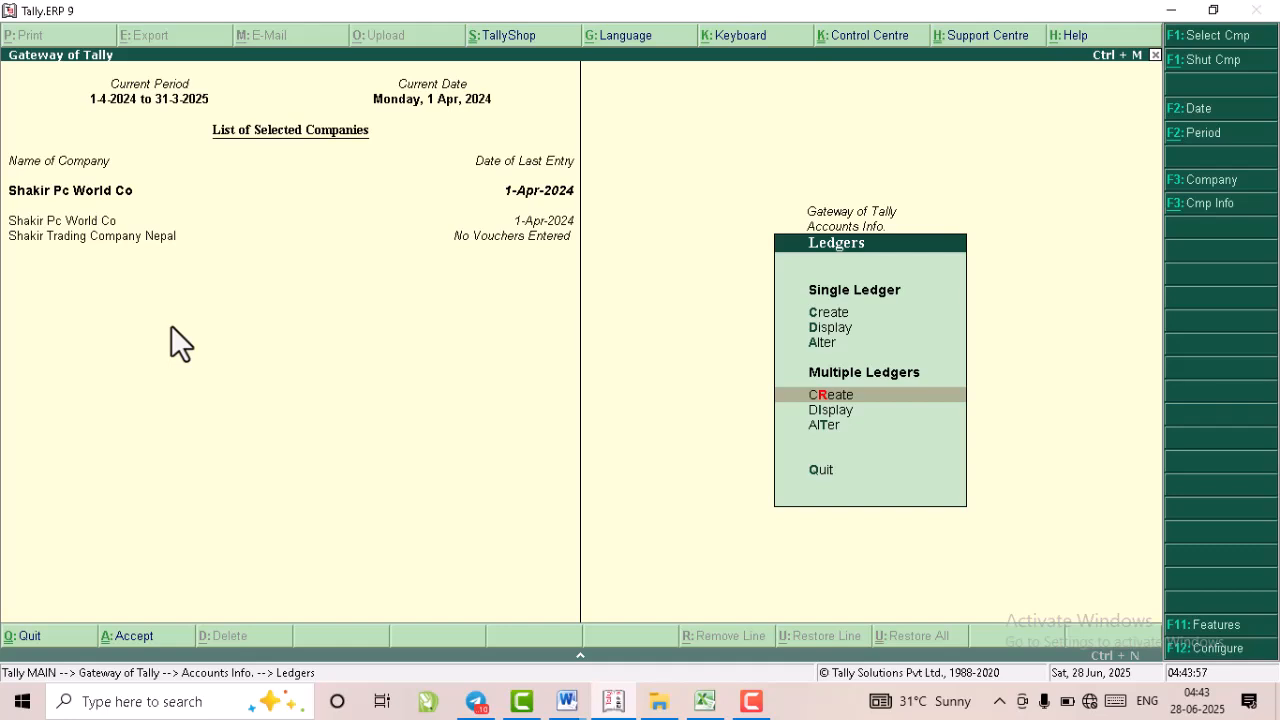
Leave ledger creation and start a new receipt under Accounting Vouchers.
key(Escape)
key(Escape)
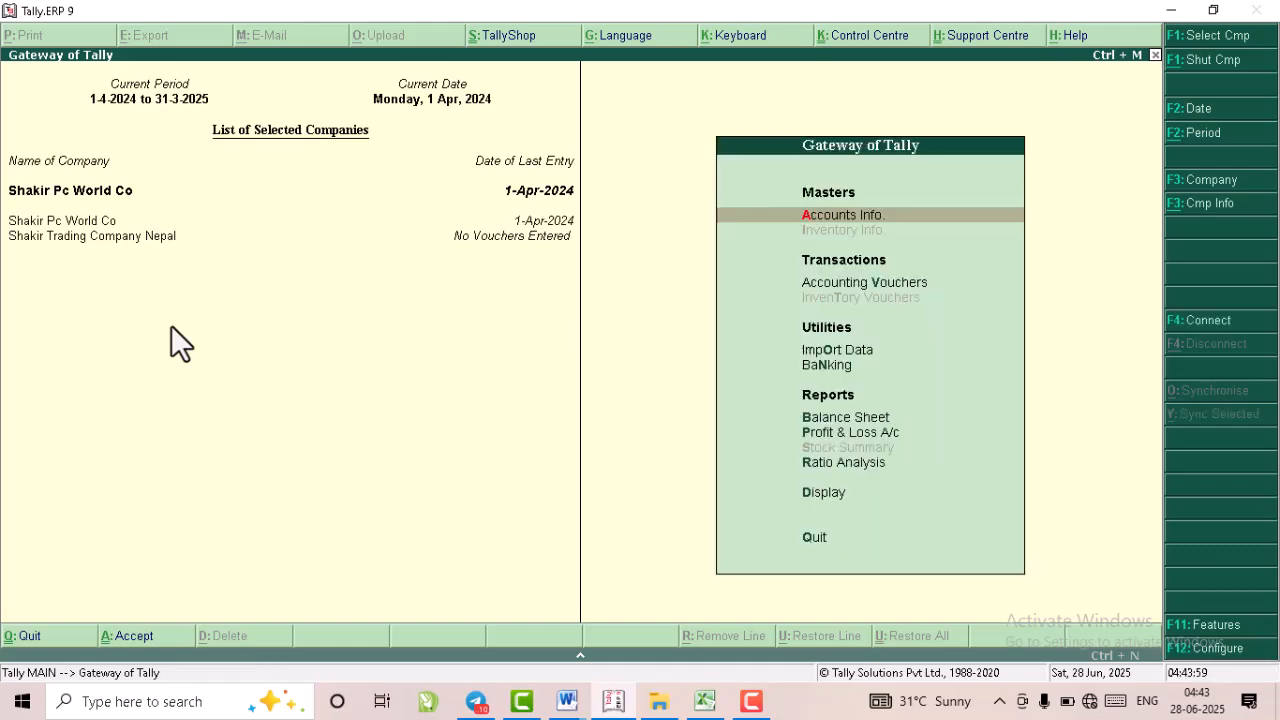
key(Down)
key(Down)
key(Up)
key(Up)
key(Down)
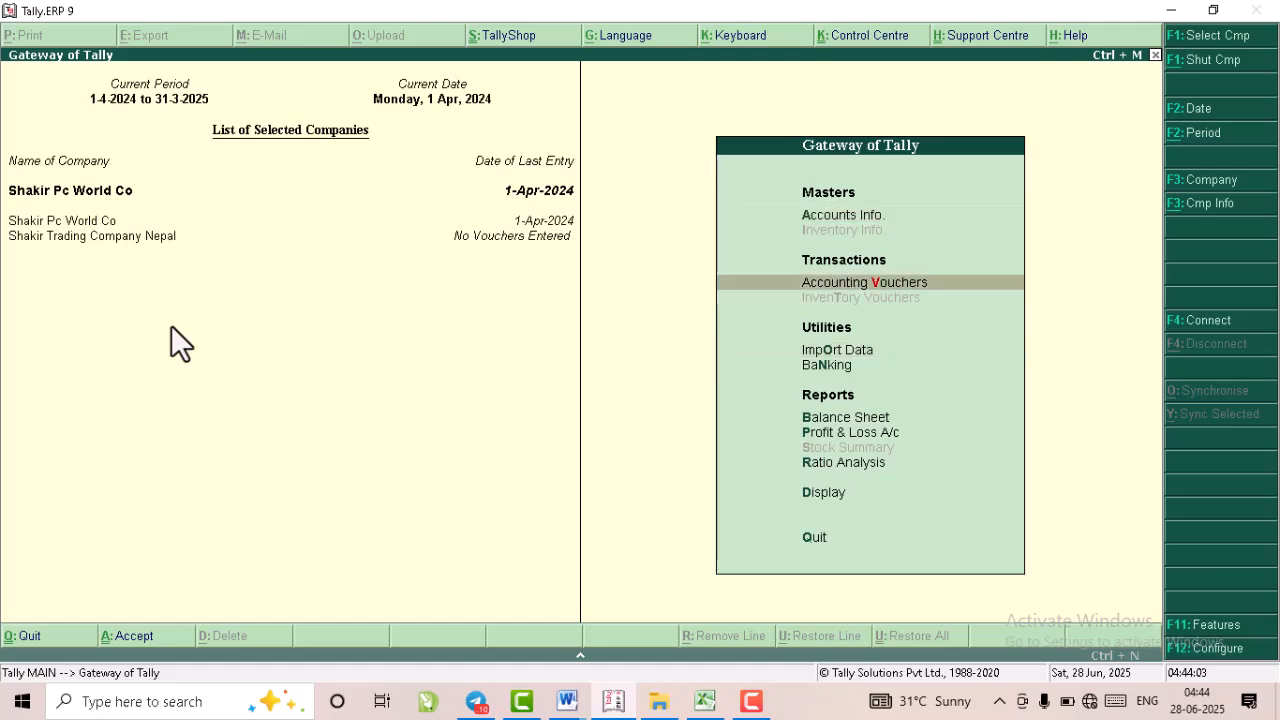
key(Return)
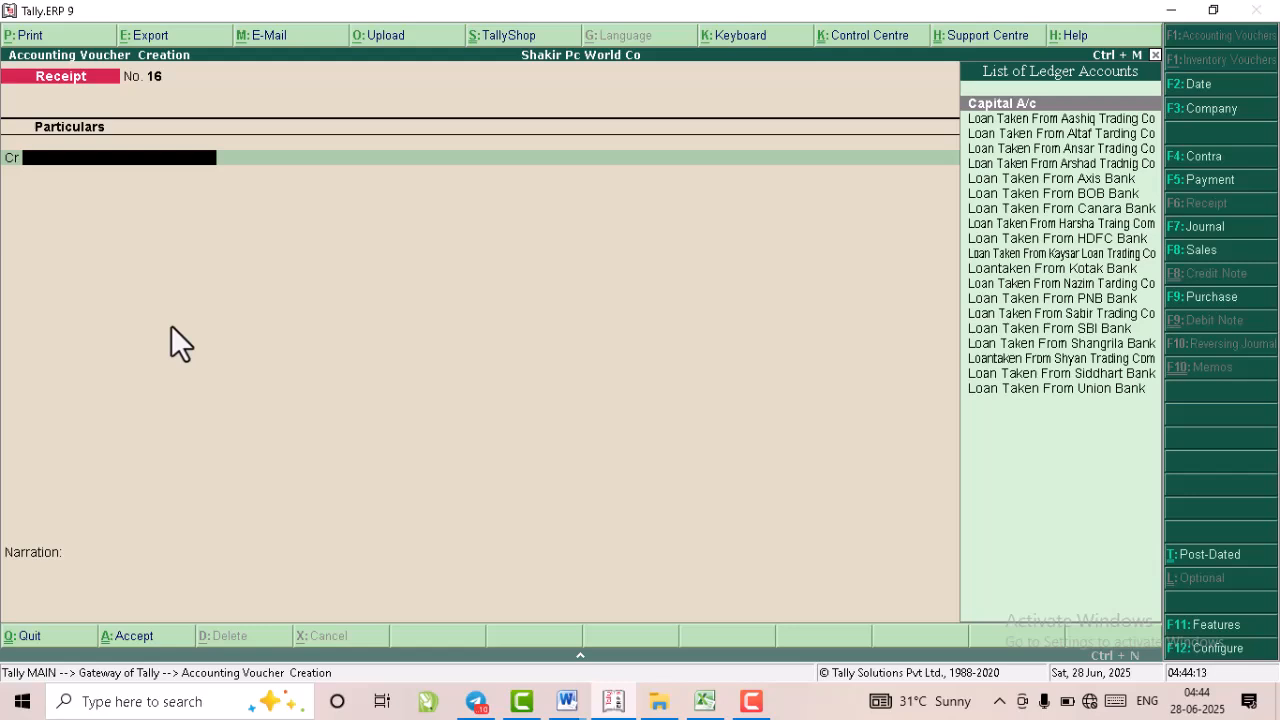
Credit the Ansar Trading Co loan ledger with 78000, debit Cash for the same amount, and save the receipt without a narration.
text(An)
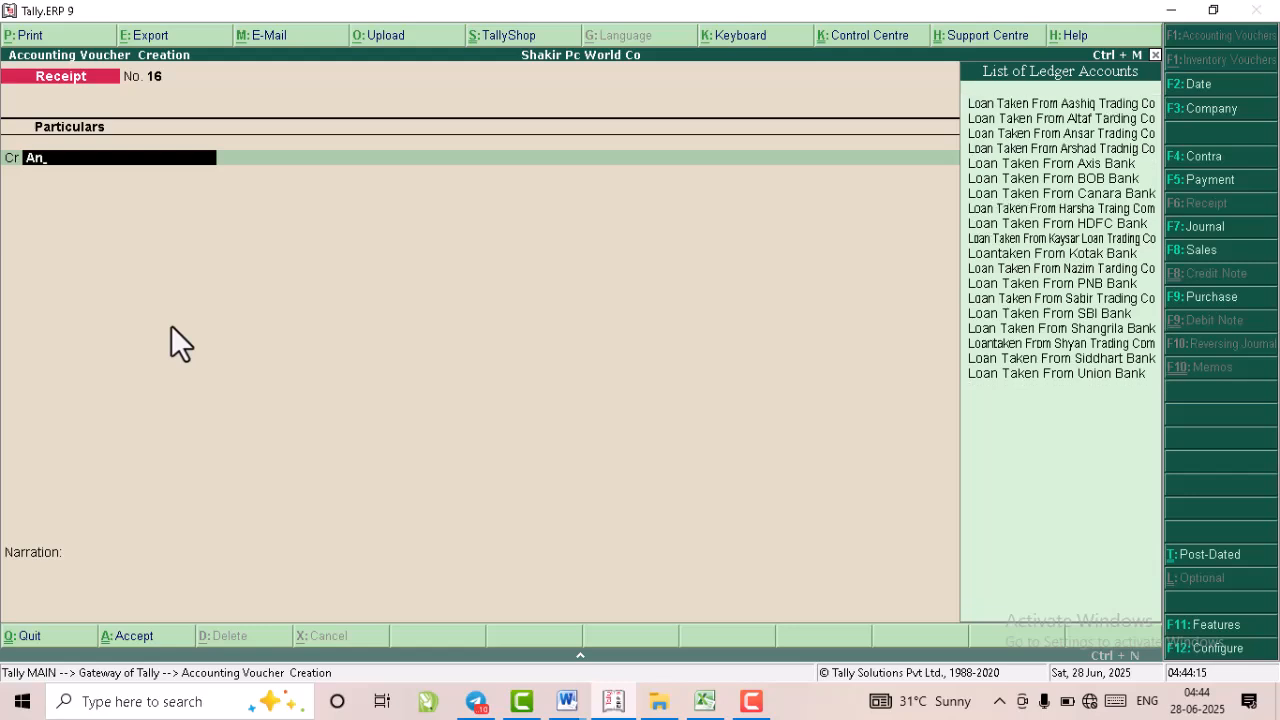
text(s)
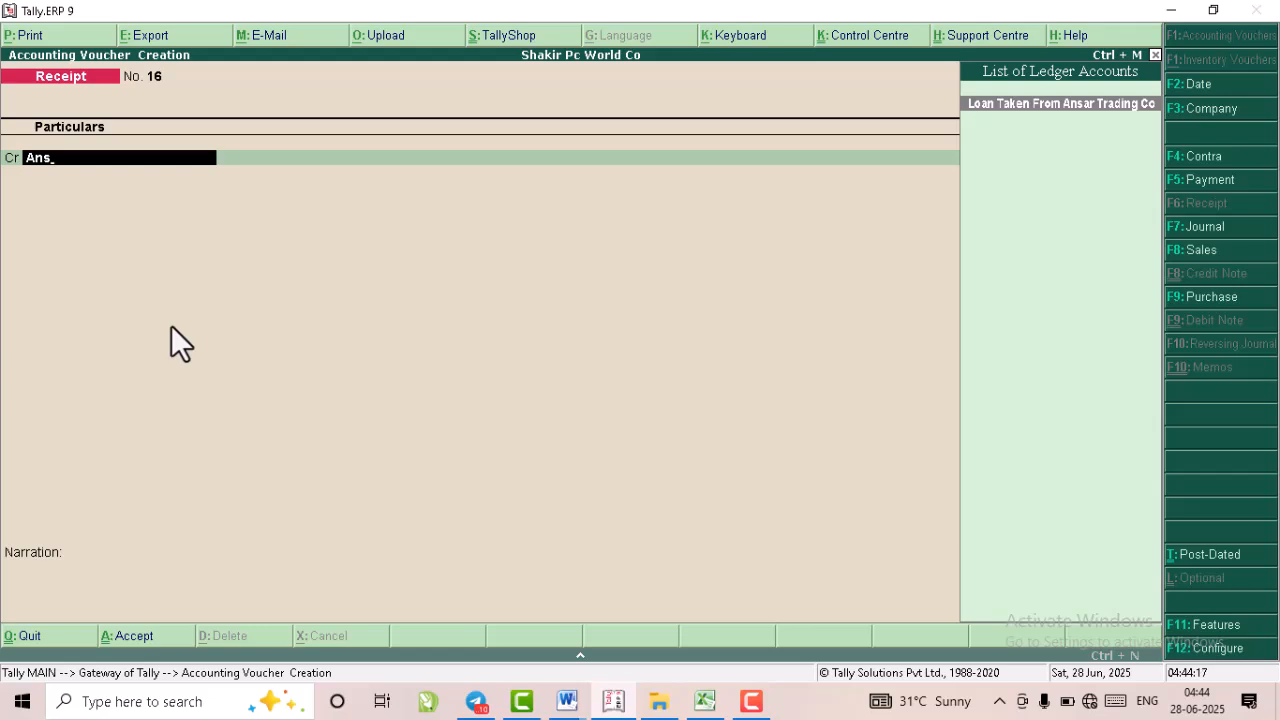
key(Return)
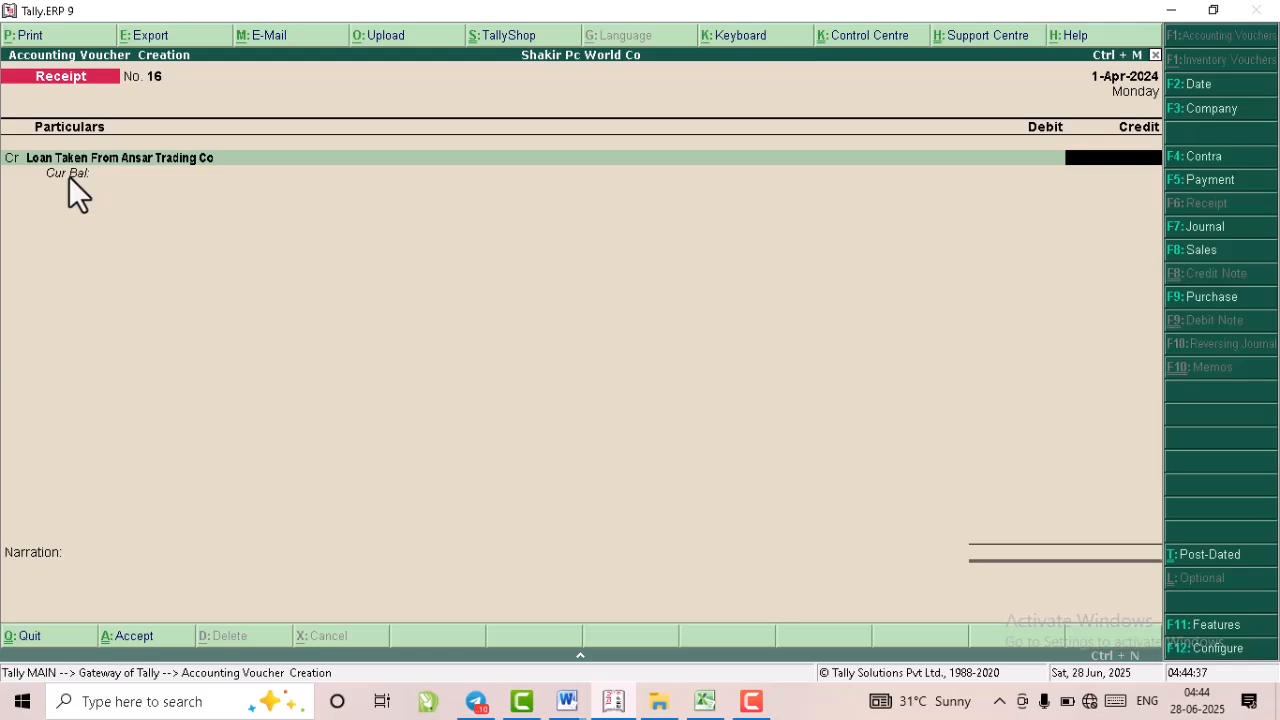
text(78000)
key(Return)
key(Return)
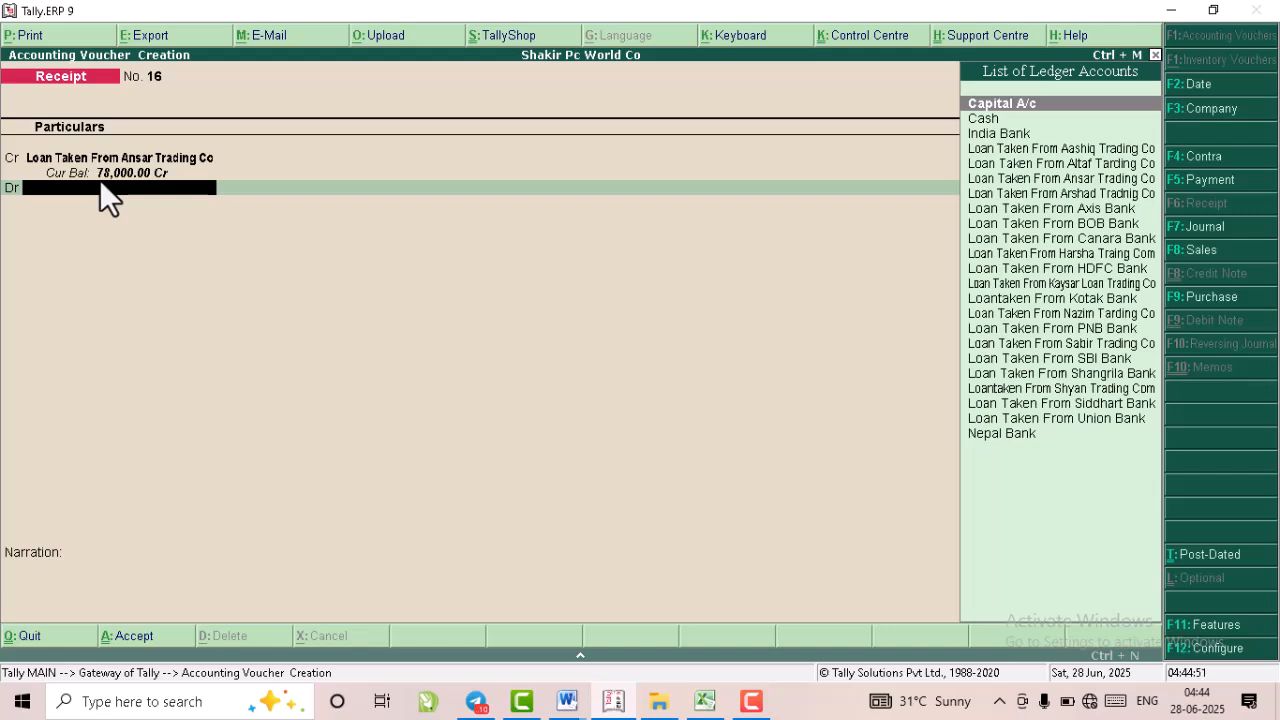
text(Cash)
key(Return)
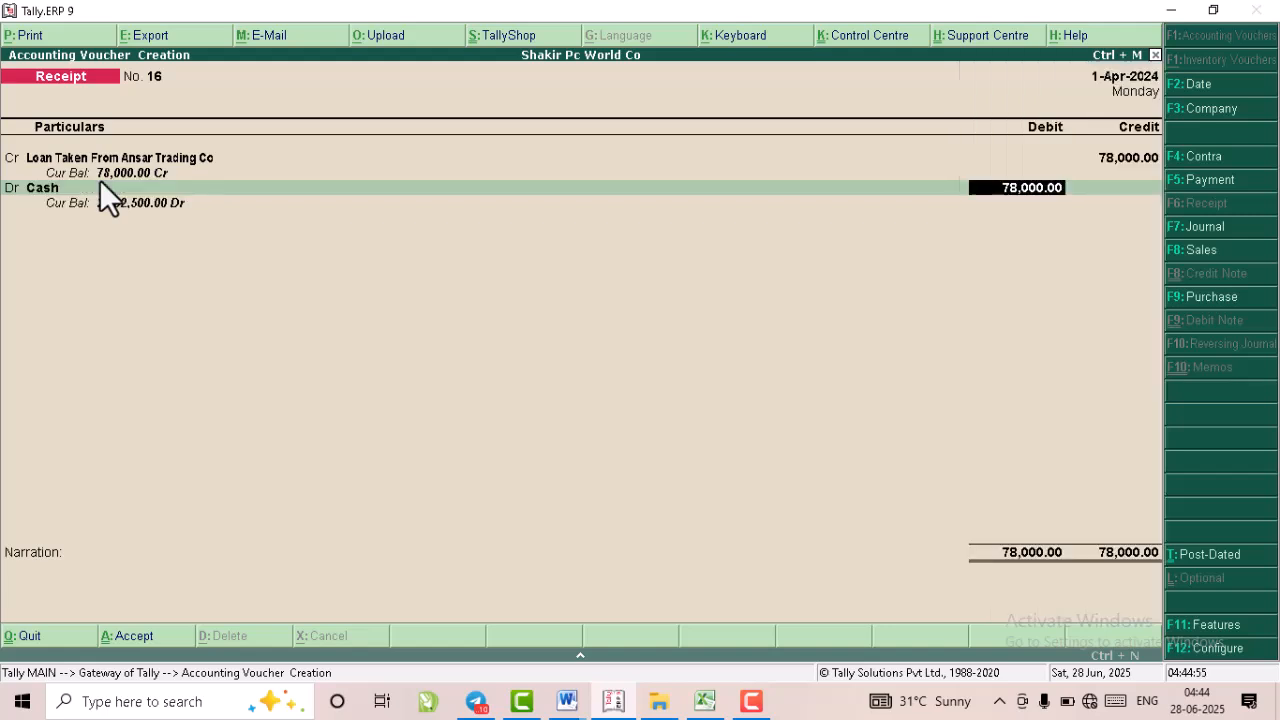
key(Return)
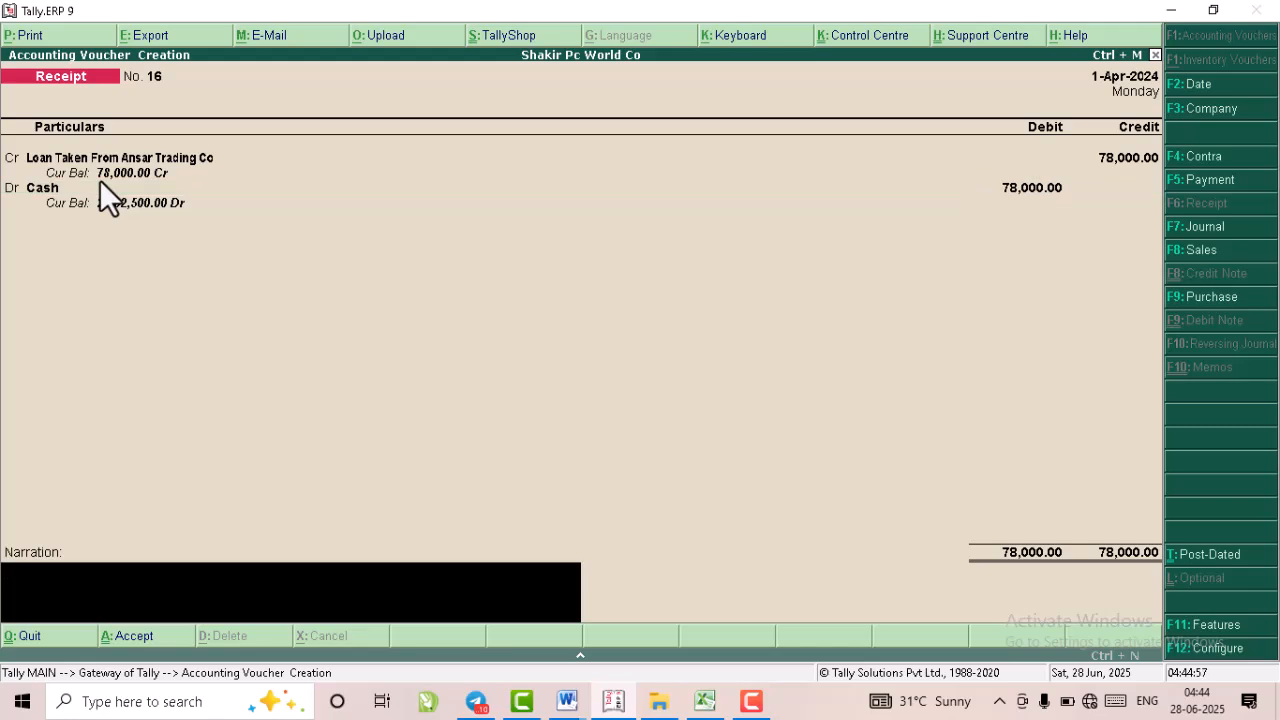
key(Return)
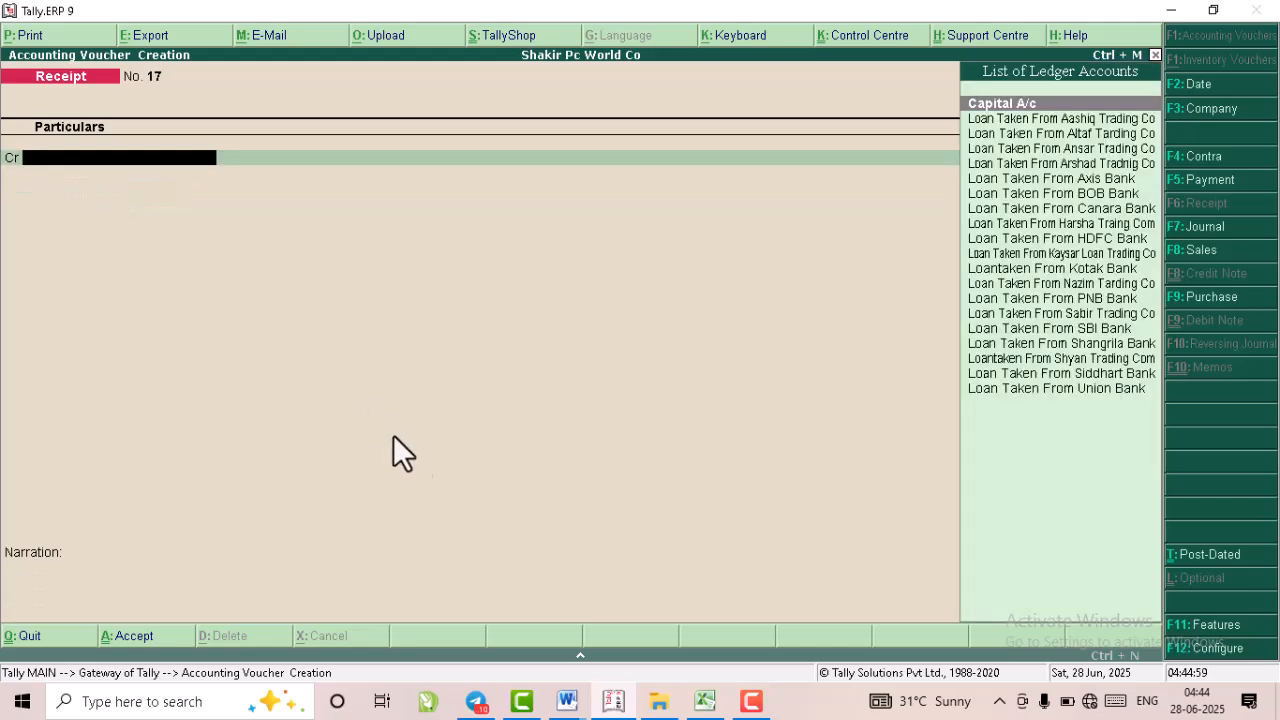
Consult the loan list in shakir pc world 2025 0.3 and credit the Arshad loan ledger with 95000 in the new Tally receipt.
mouse_move(567, 700)
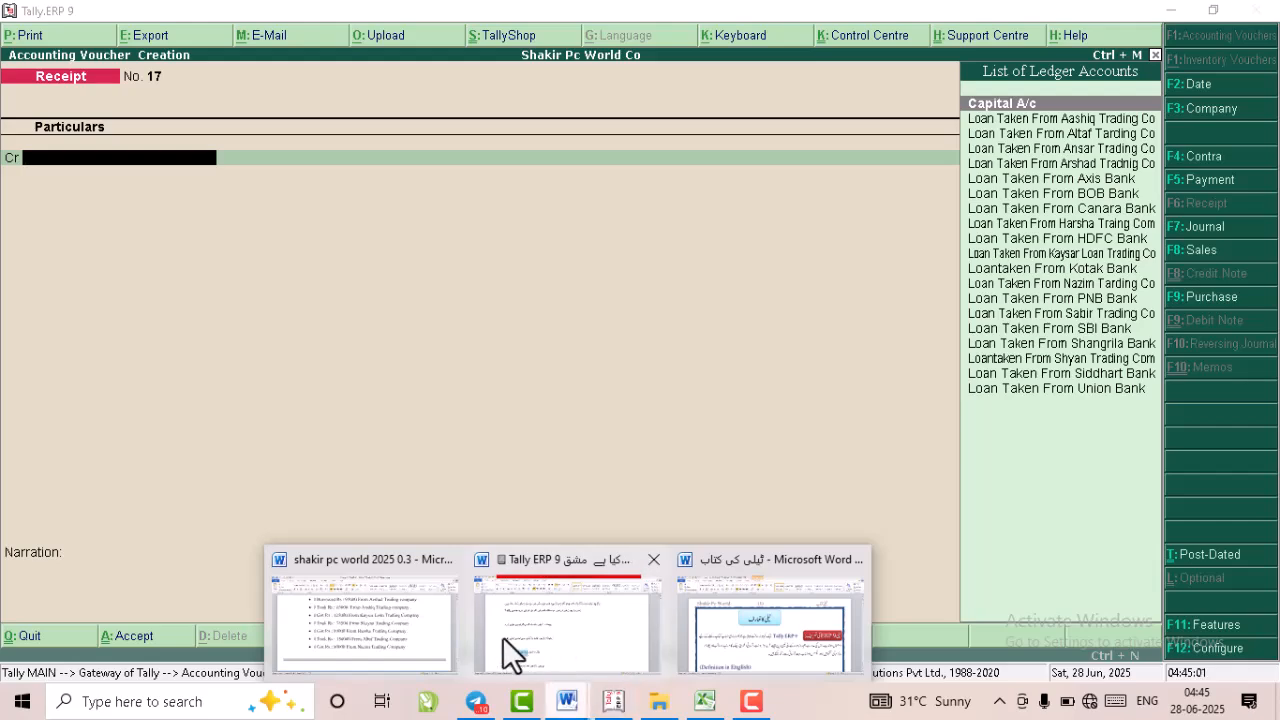
click(365, 595)
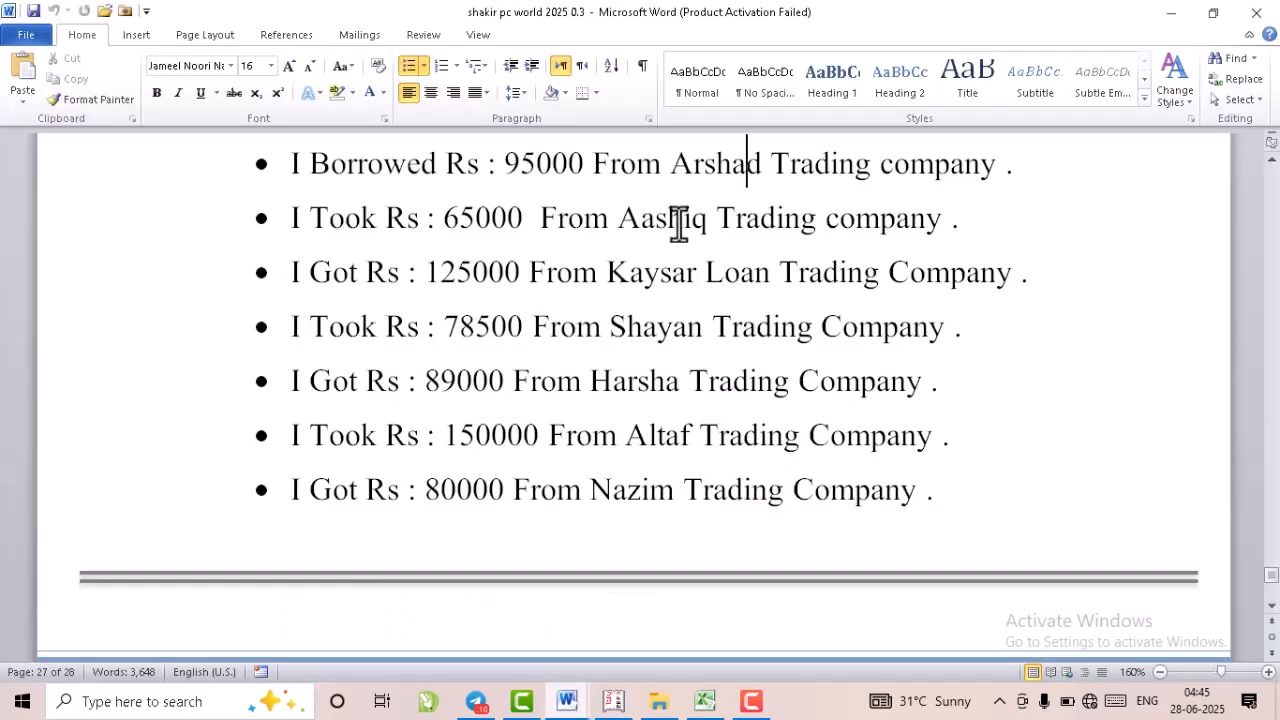
key(Up)
key(Up)
key(Up)
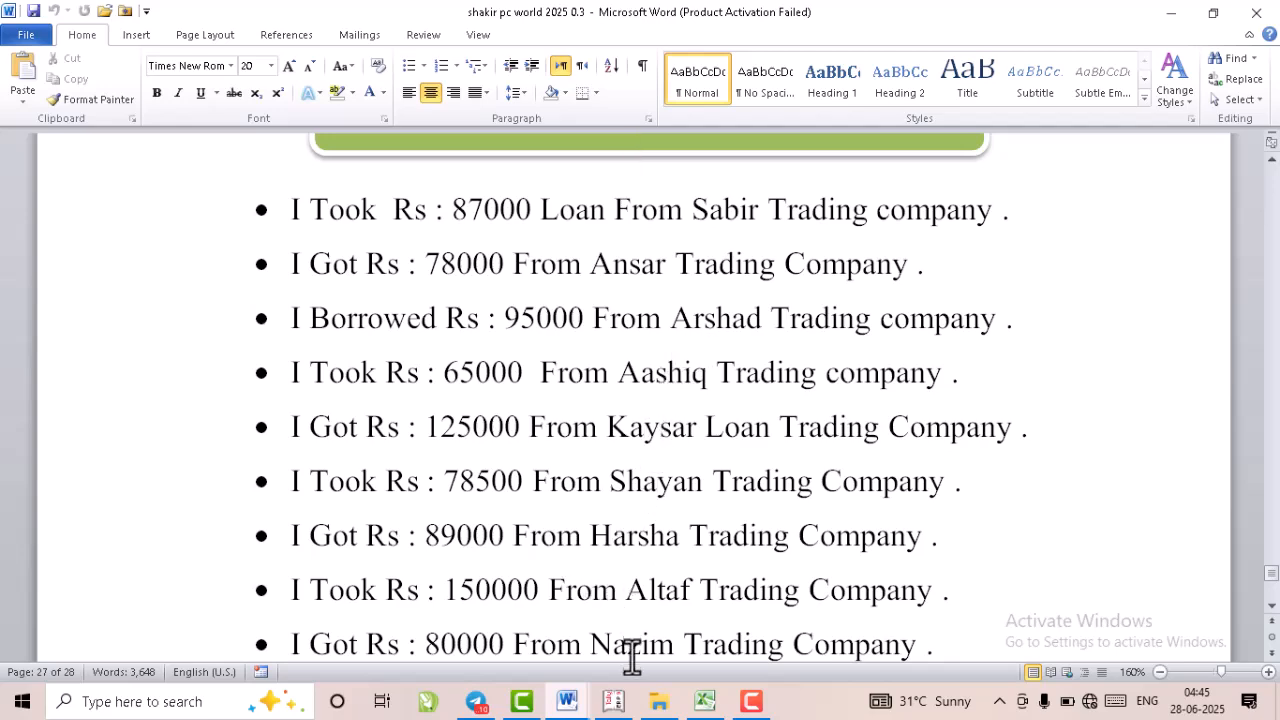
click(612, 701)
text(Ars)
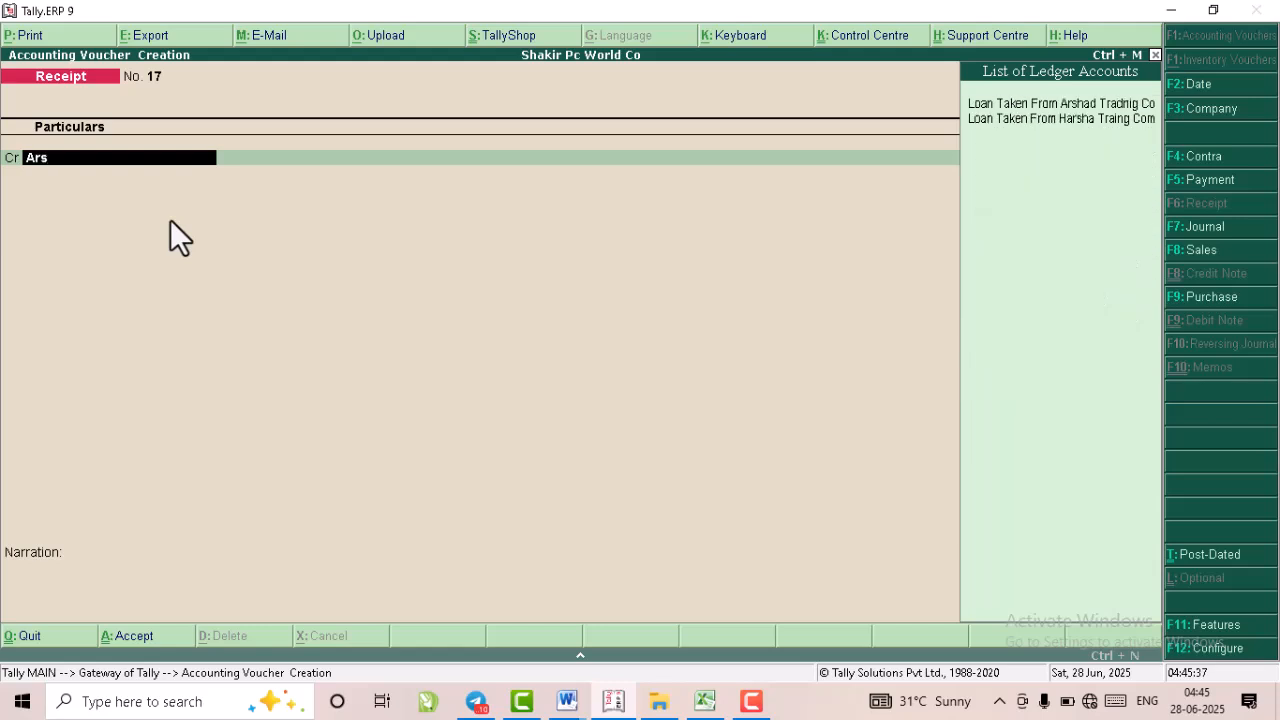
key(Return)
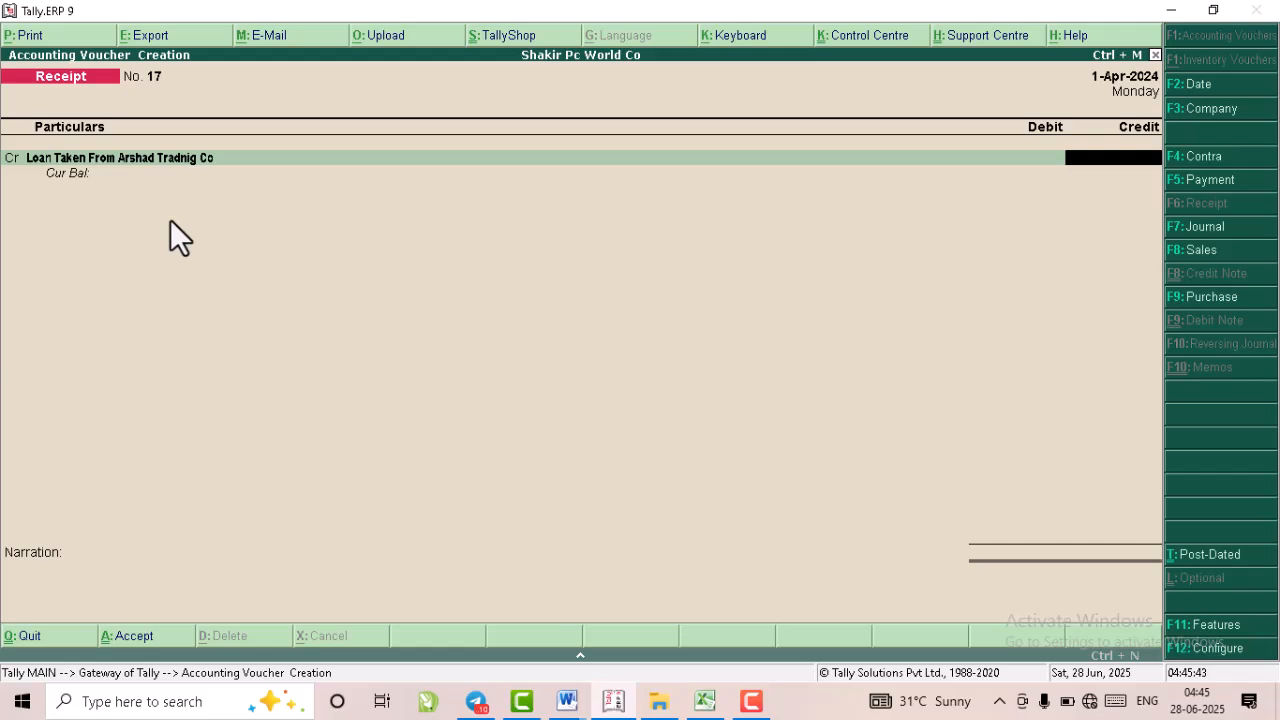
text(95000)
key(Return)
key(Return)
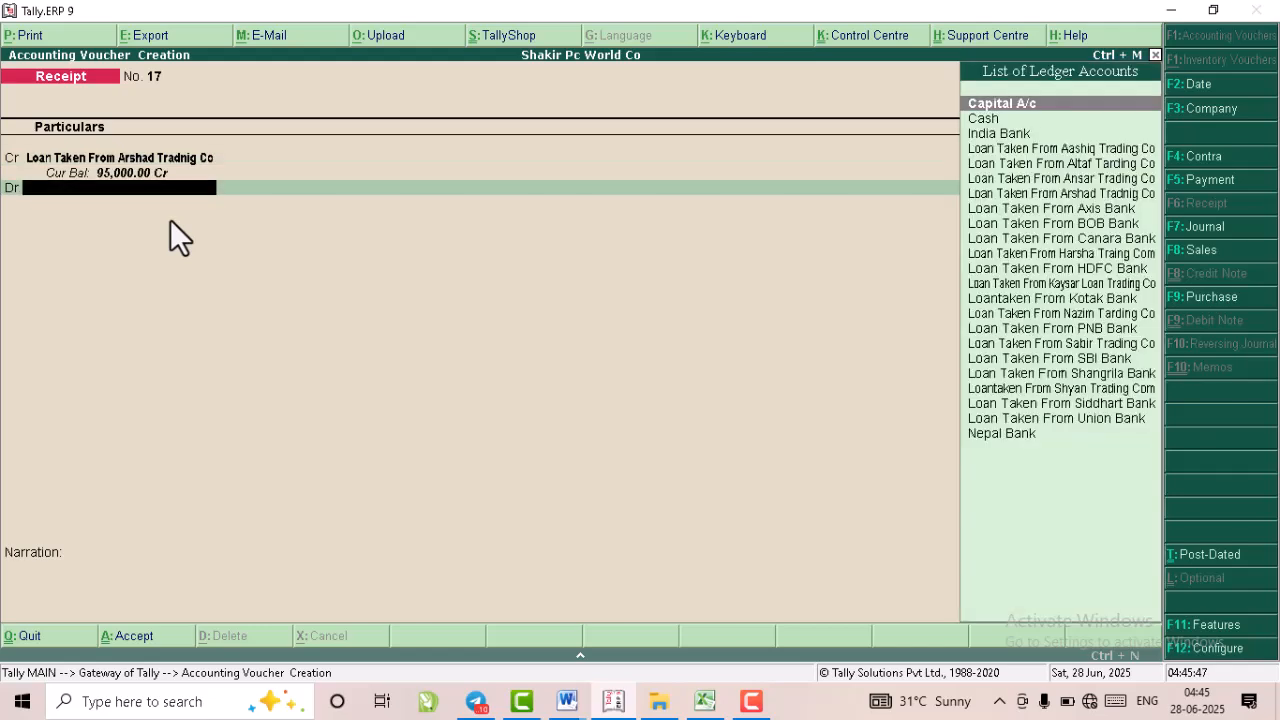
Debit Cash with 95000 against the Arshad loan and save the receipt without a narration.
text(Cash)
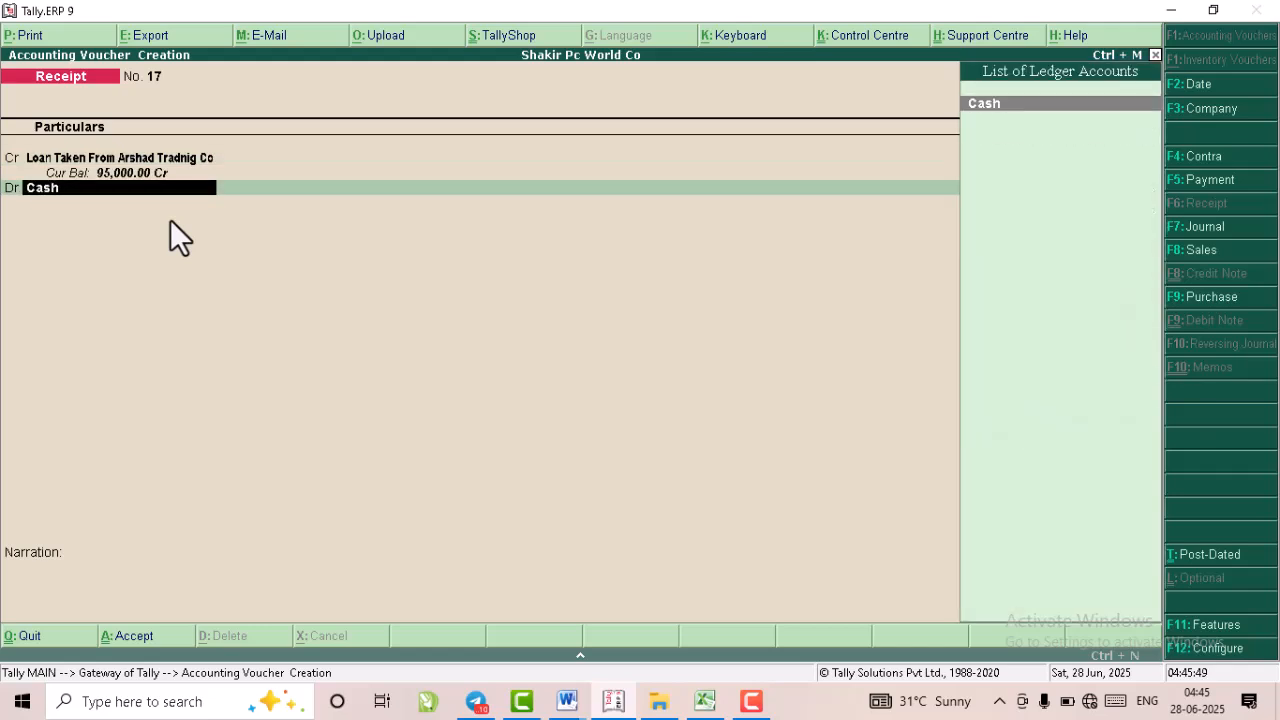
key(Return)
key(Return)
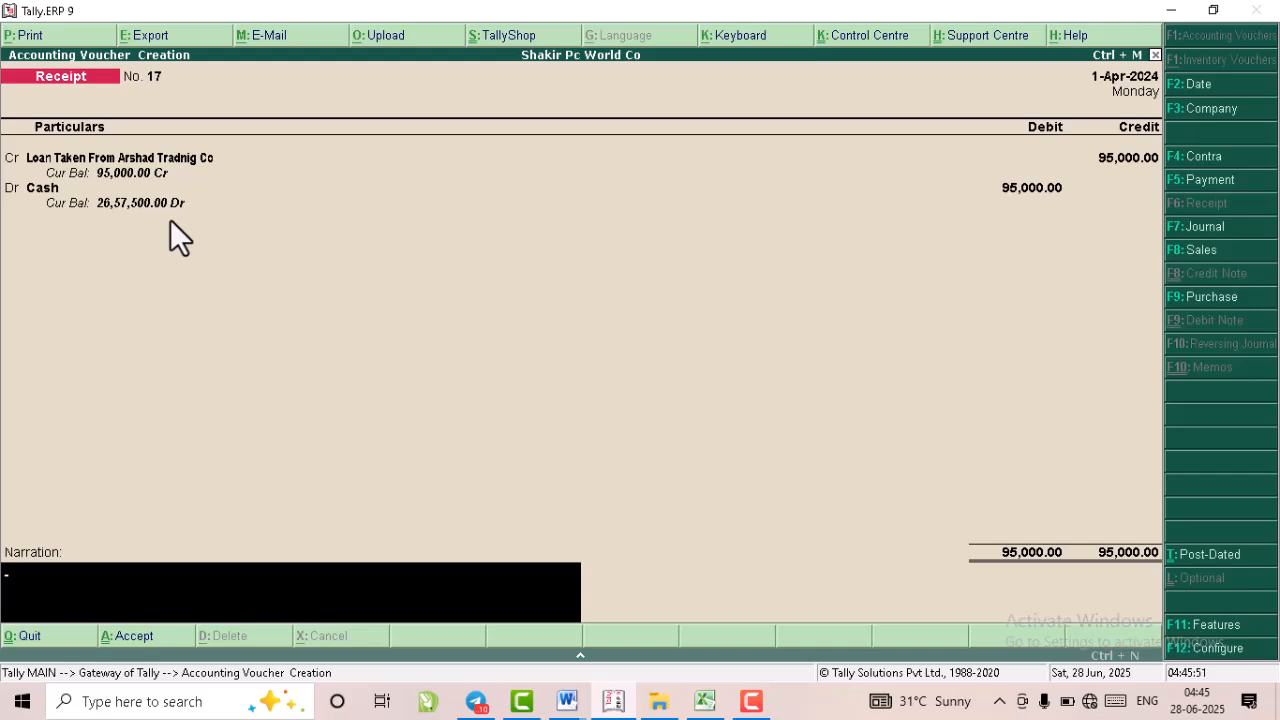
key(ctrl+a)
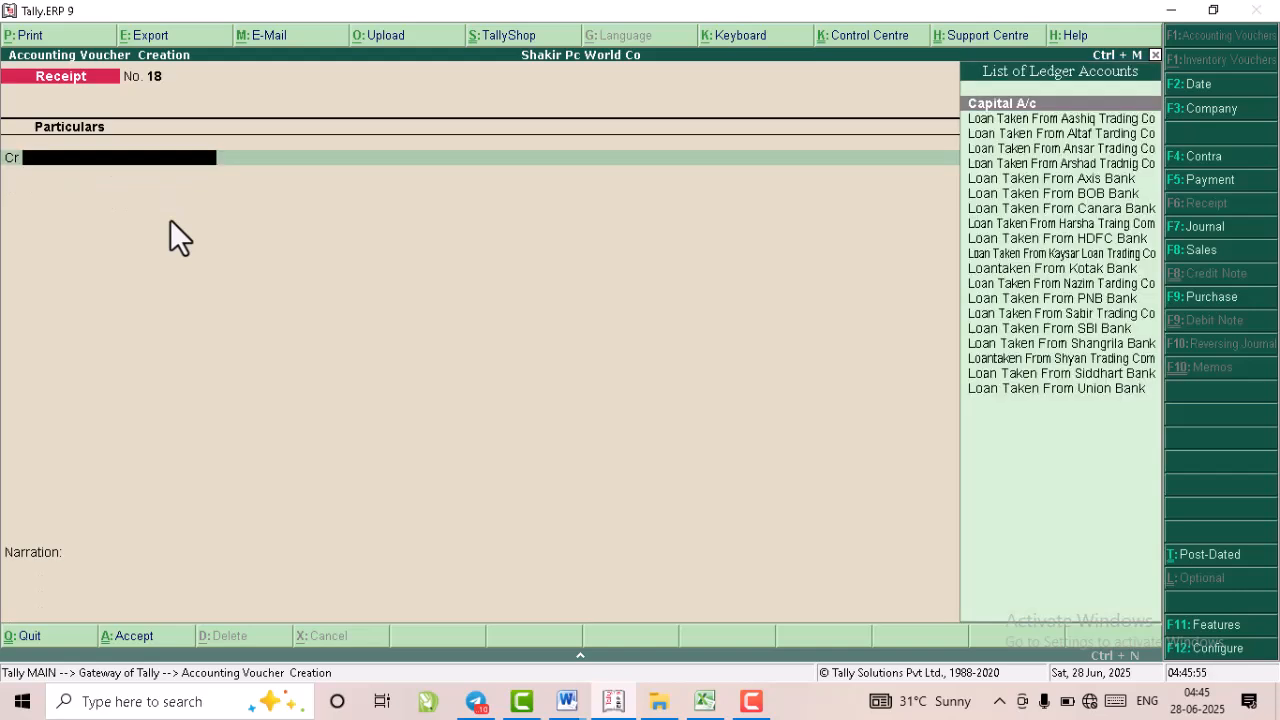
Credit the Aashiq Trading Co loan ledger with 65000, debit Cash for the same amount, and save the receipt.
text(Aas)
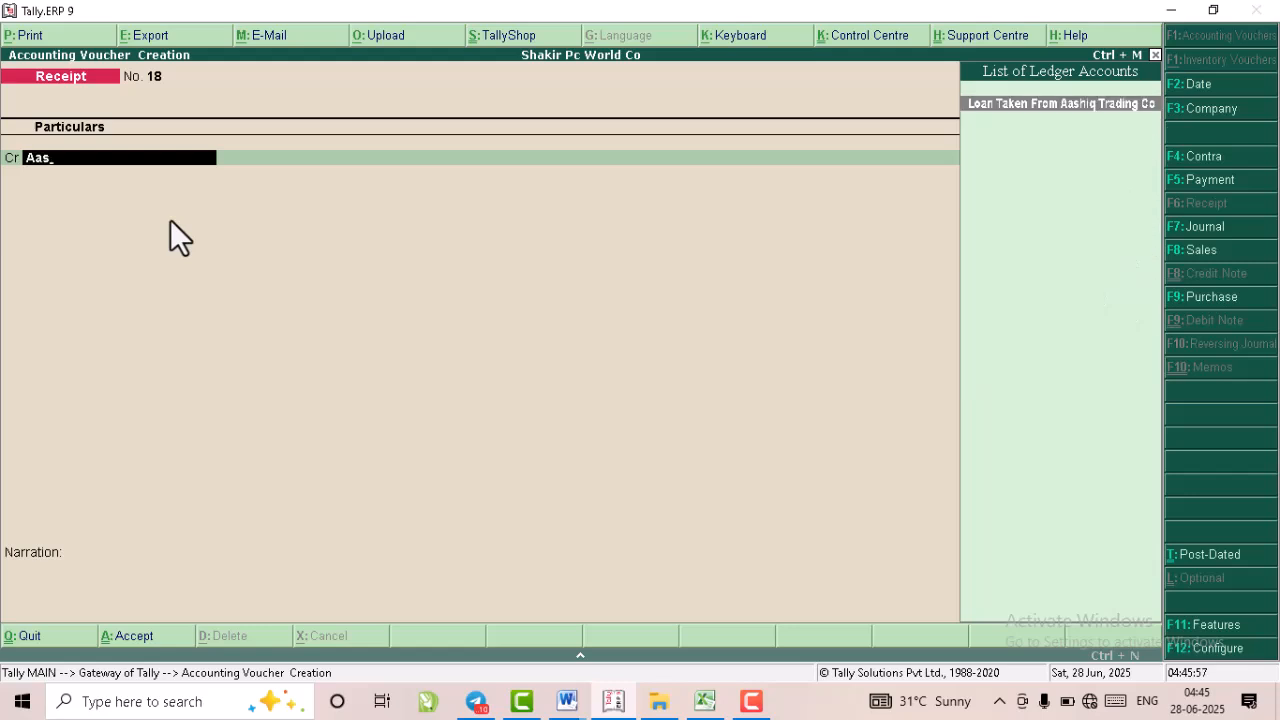
key(Return)
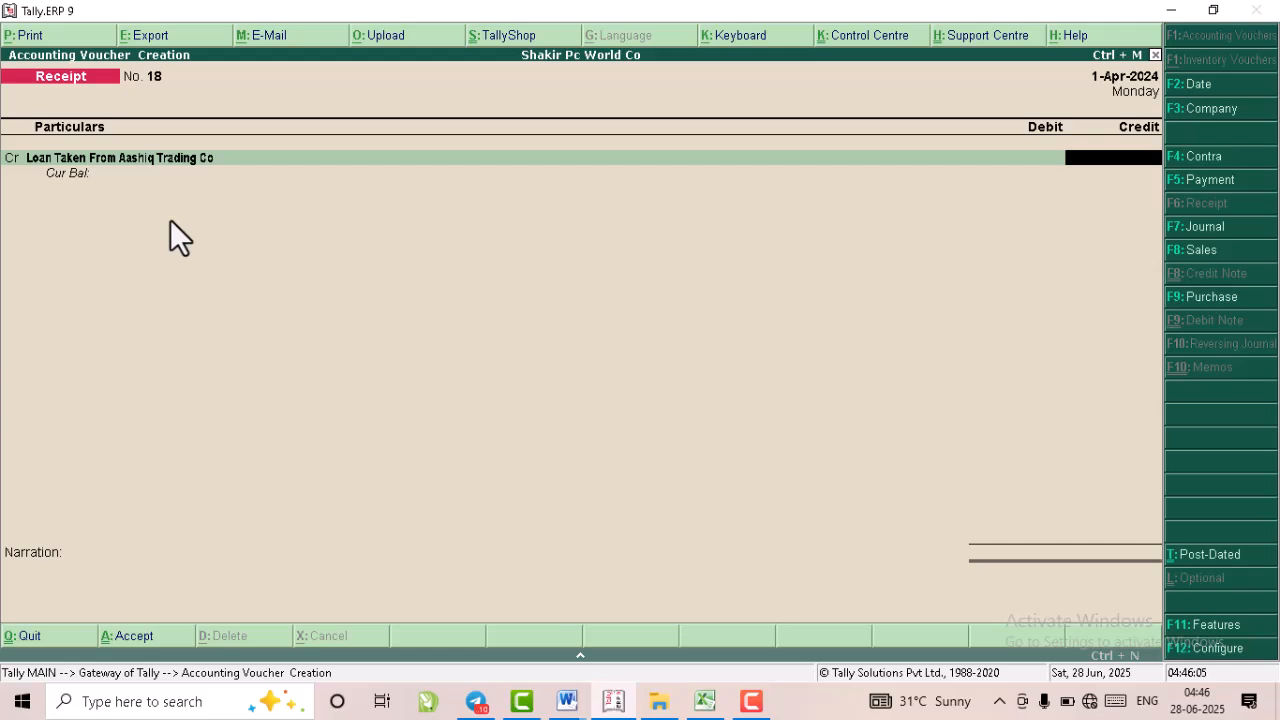
text(65000)
key(Return)
key(Return)
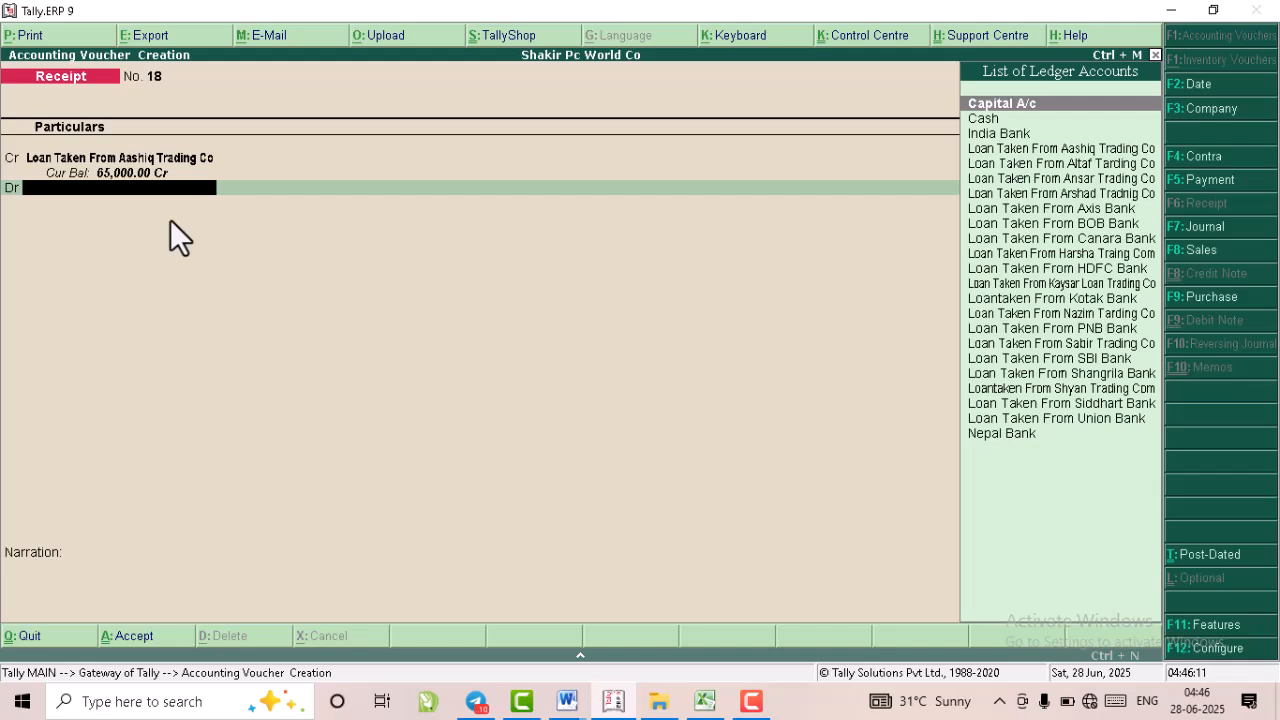
text(Cash)
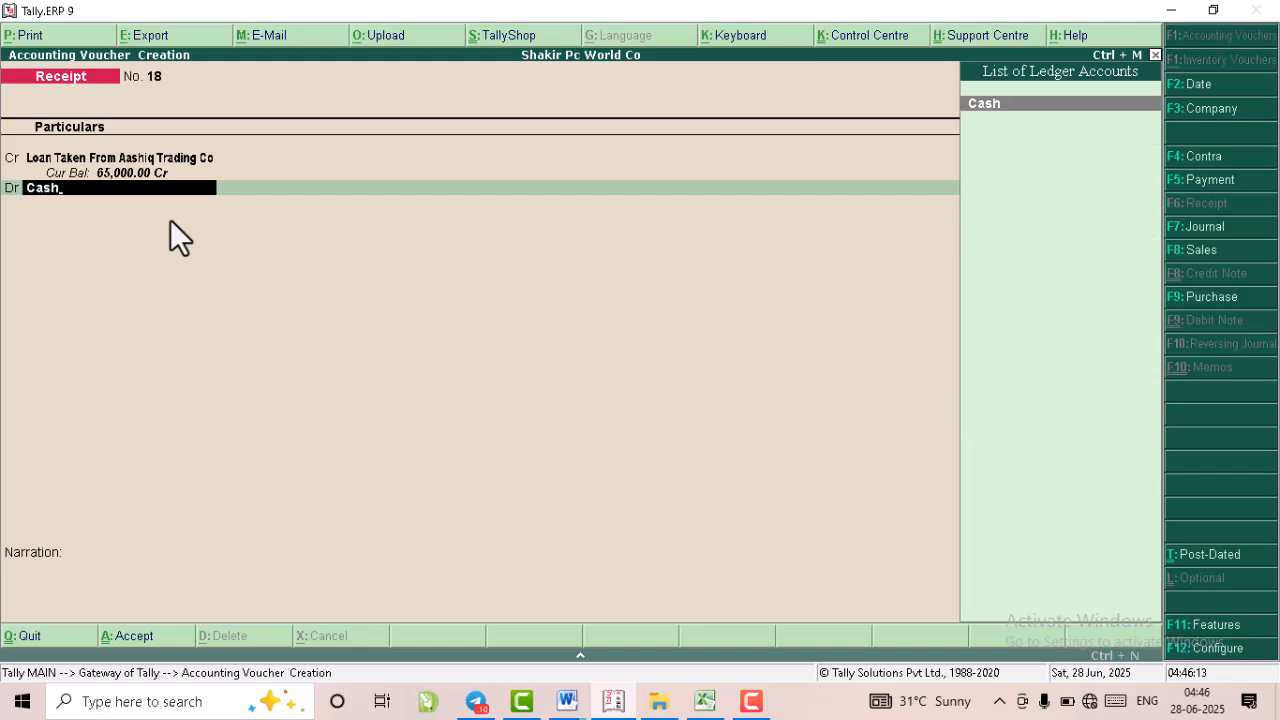
key(Return)
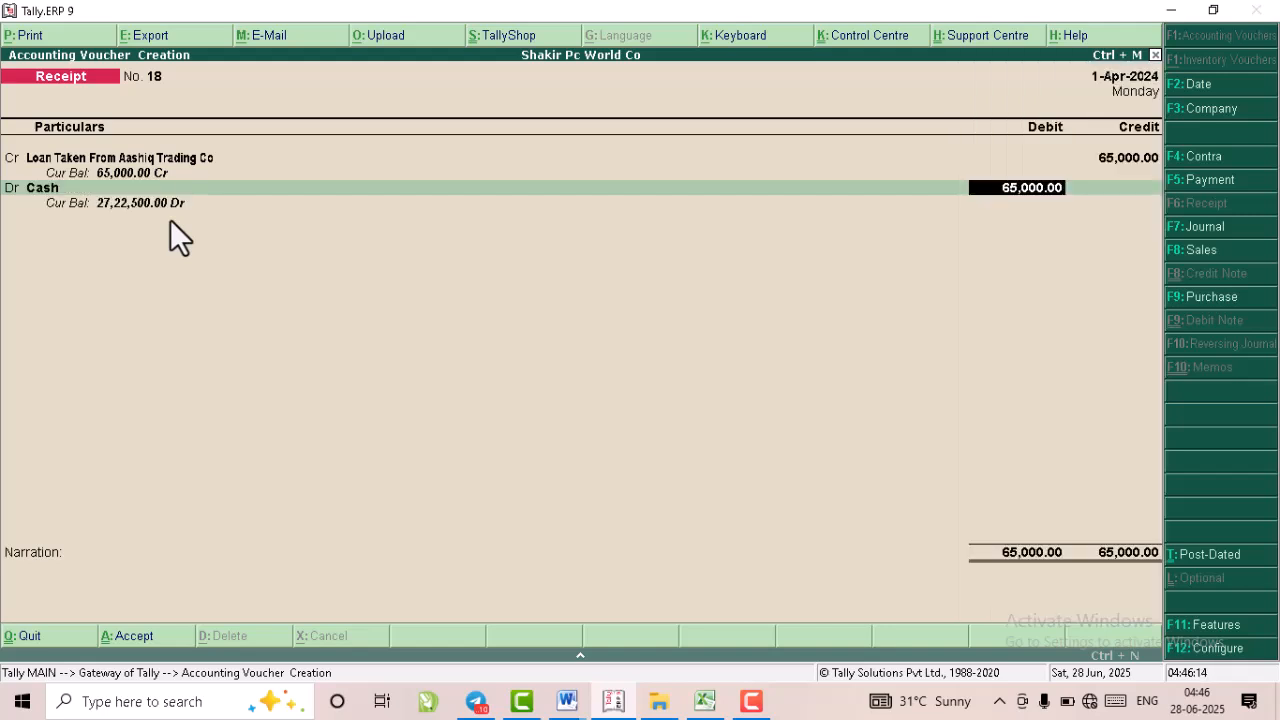
key(ctrl+a)
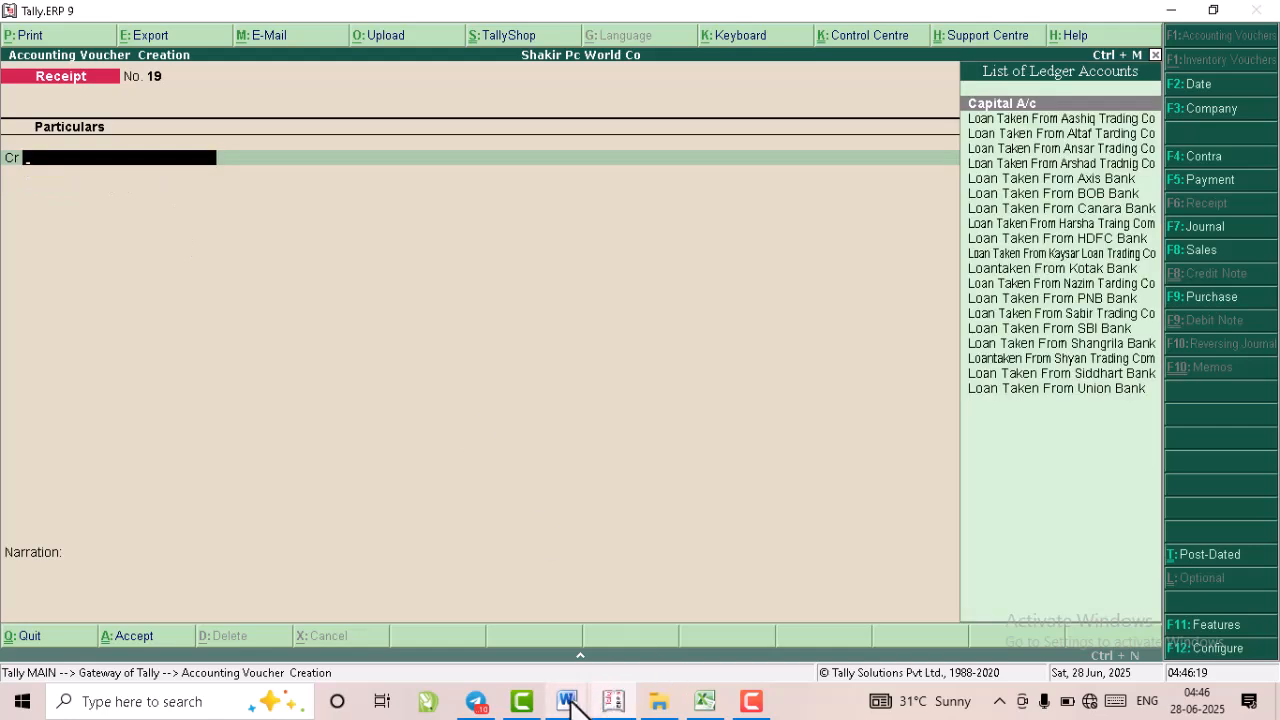
Consult the Word loan list and credit the Kaysar Loan Trading Co ledger with 125000 in the new Tally receipt.
mouse_move(567, 700)
click(378, 619)
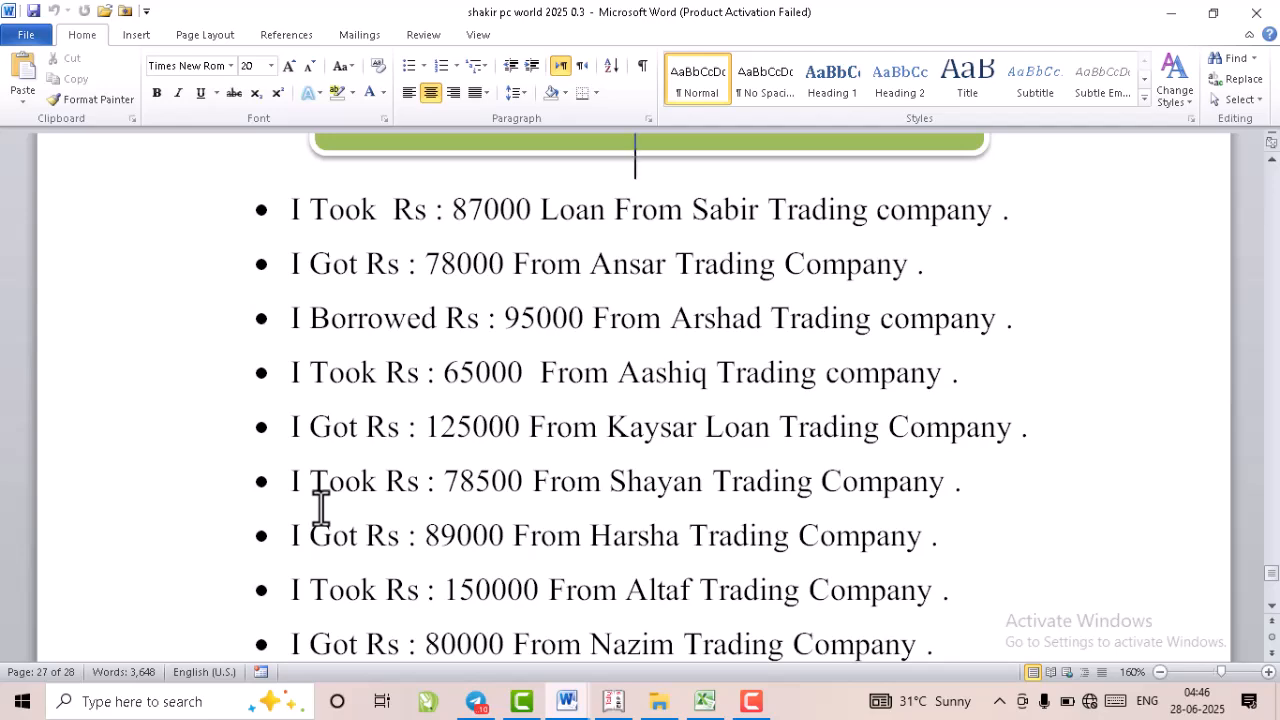
click(616, 702)
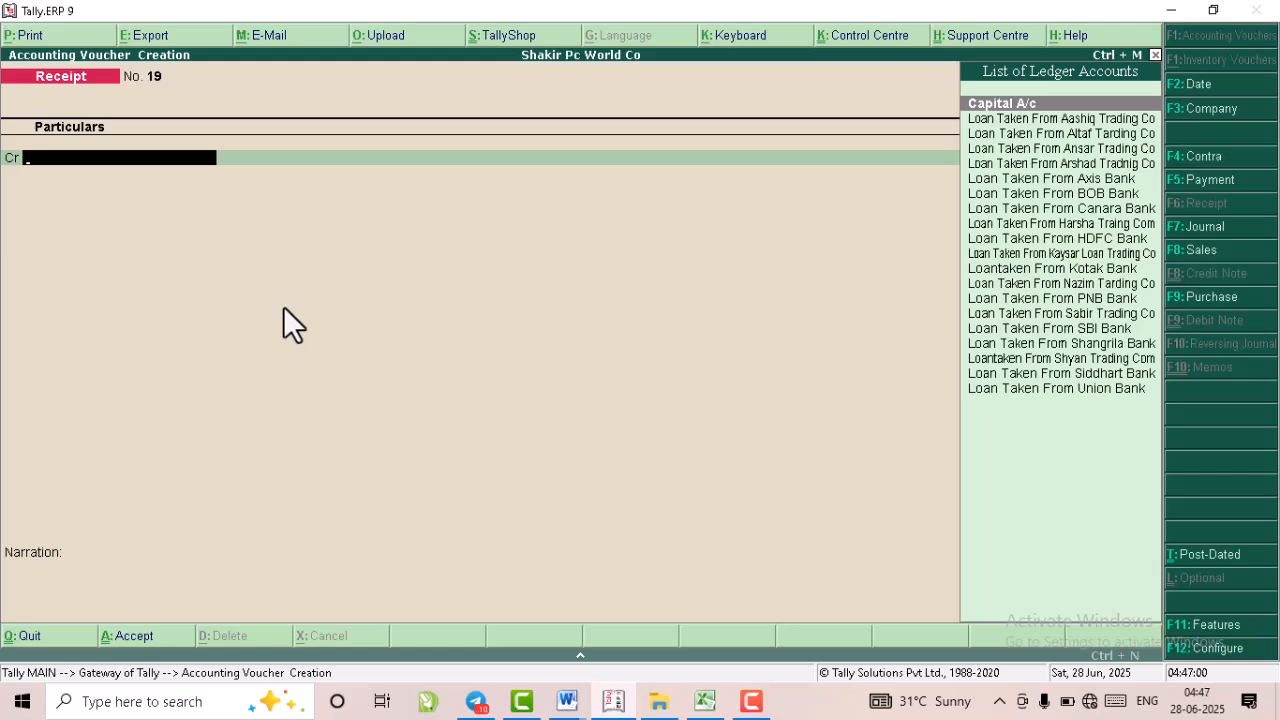
text(Kay)
key(Return)
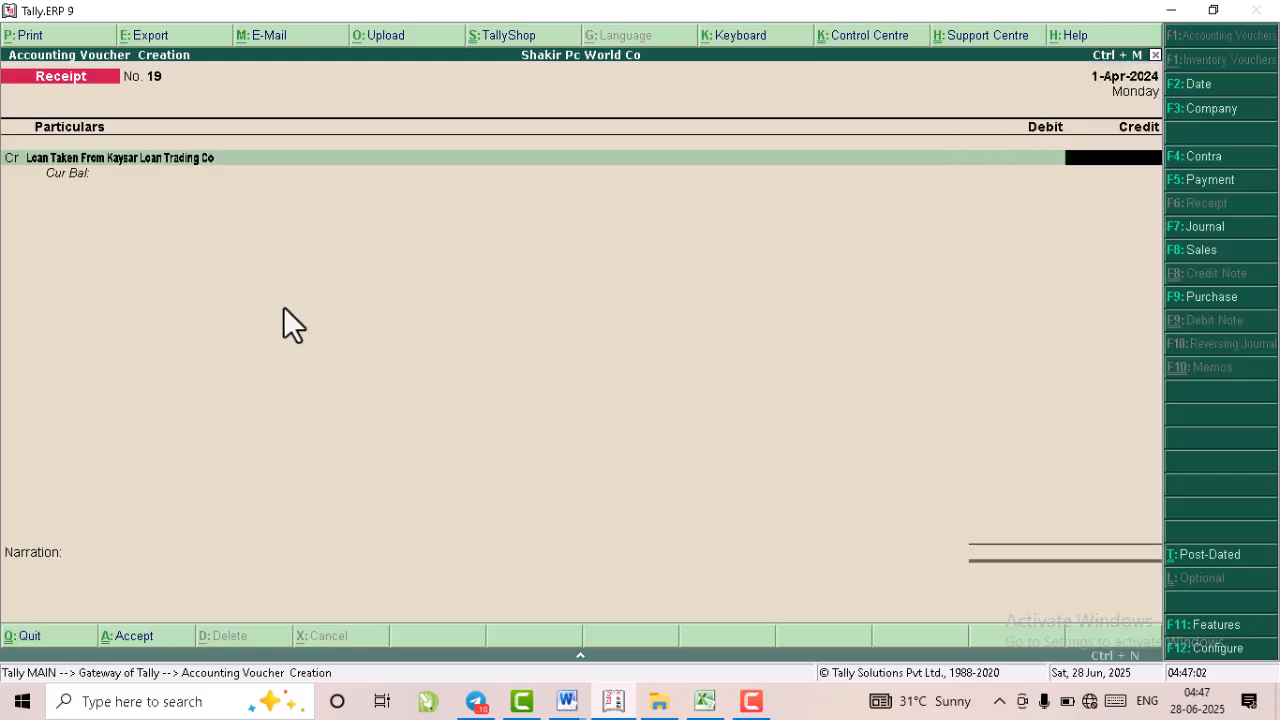
text(125000)
key(Return)
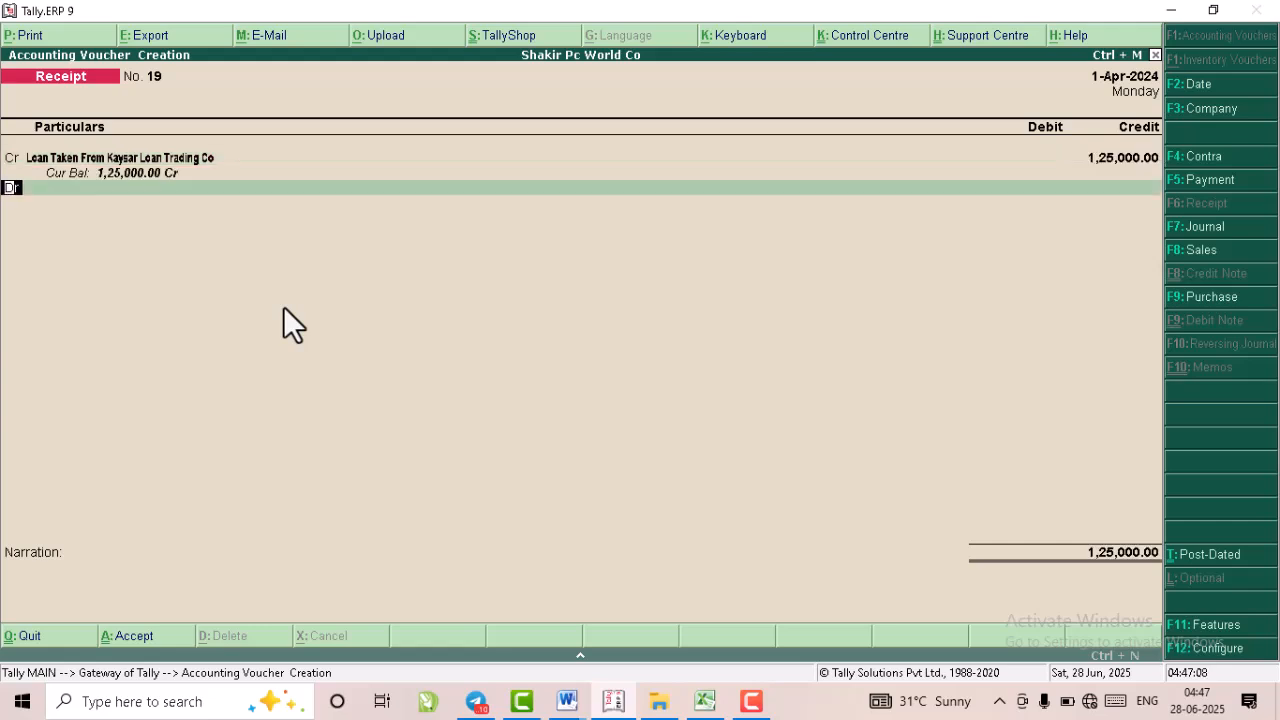
key(Return)
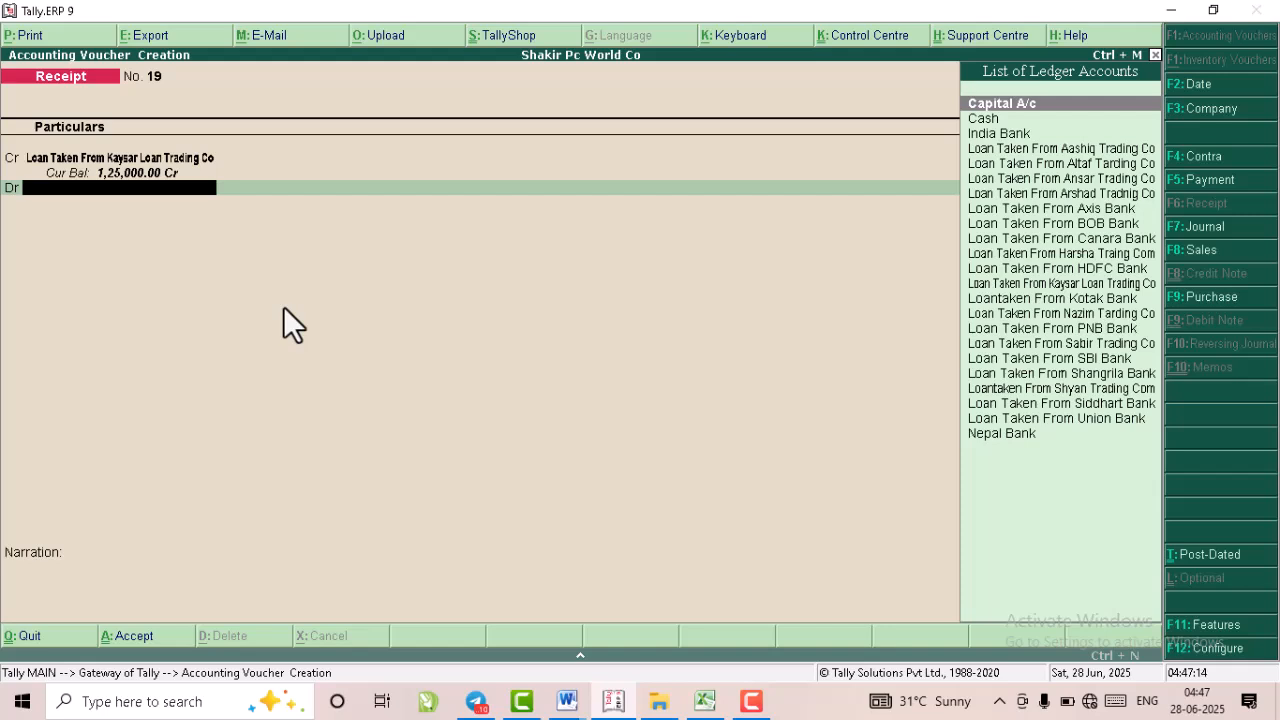
Debit Cash with 125000 against the Kaysar Loan Trading Co loan and save the receipt.
text(Cash)
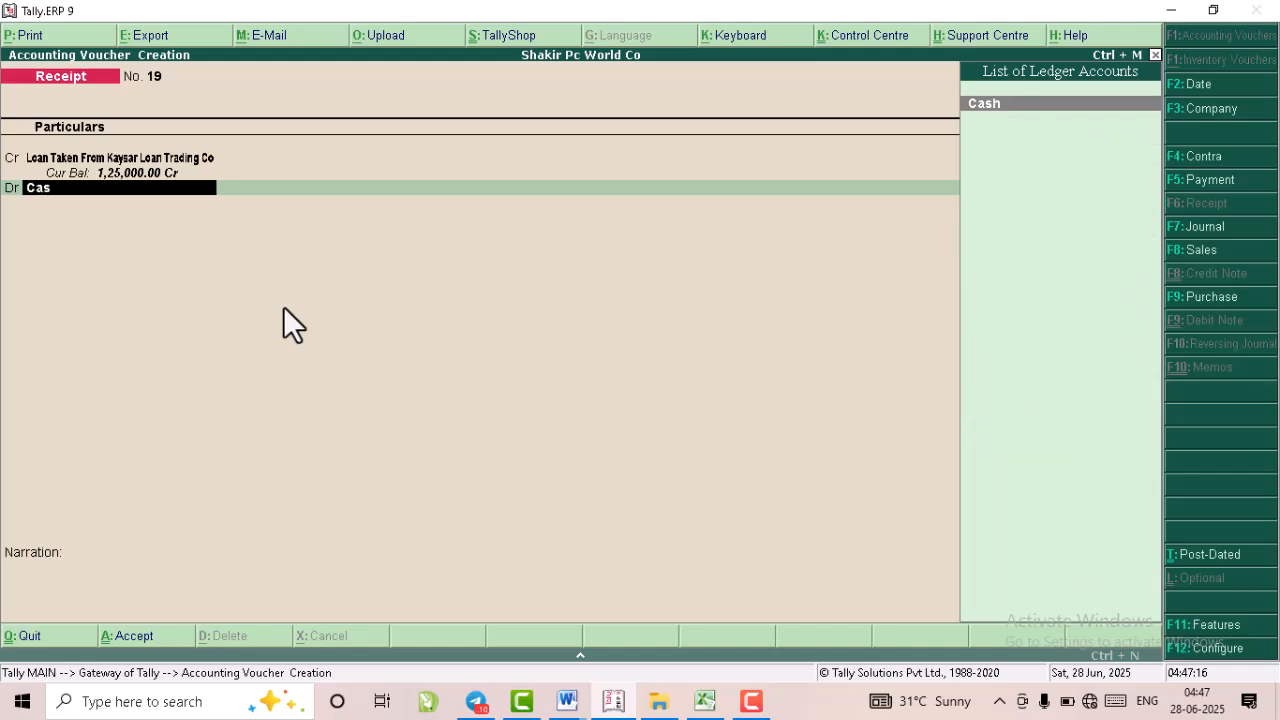
key(Return)
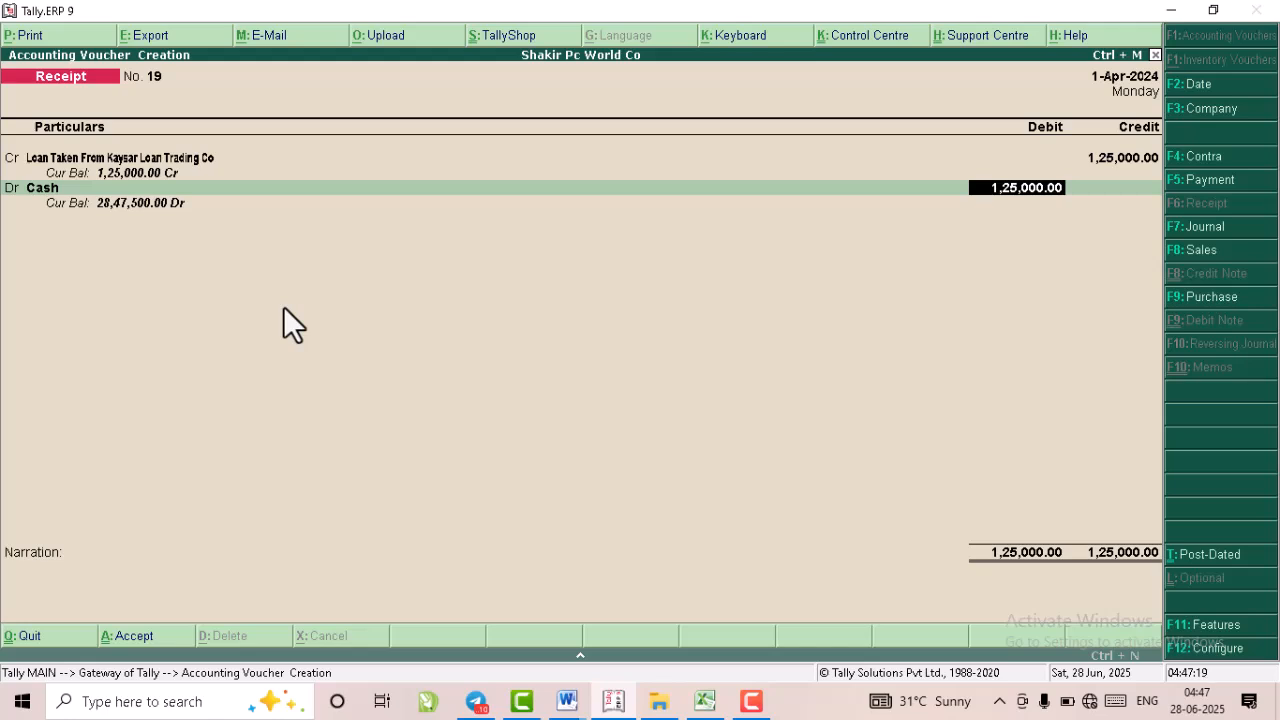
key(ctrl+a)
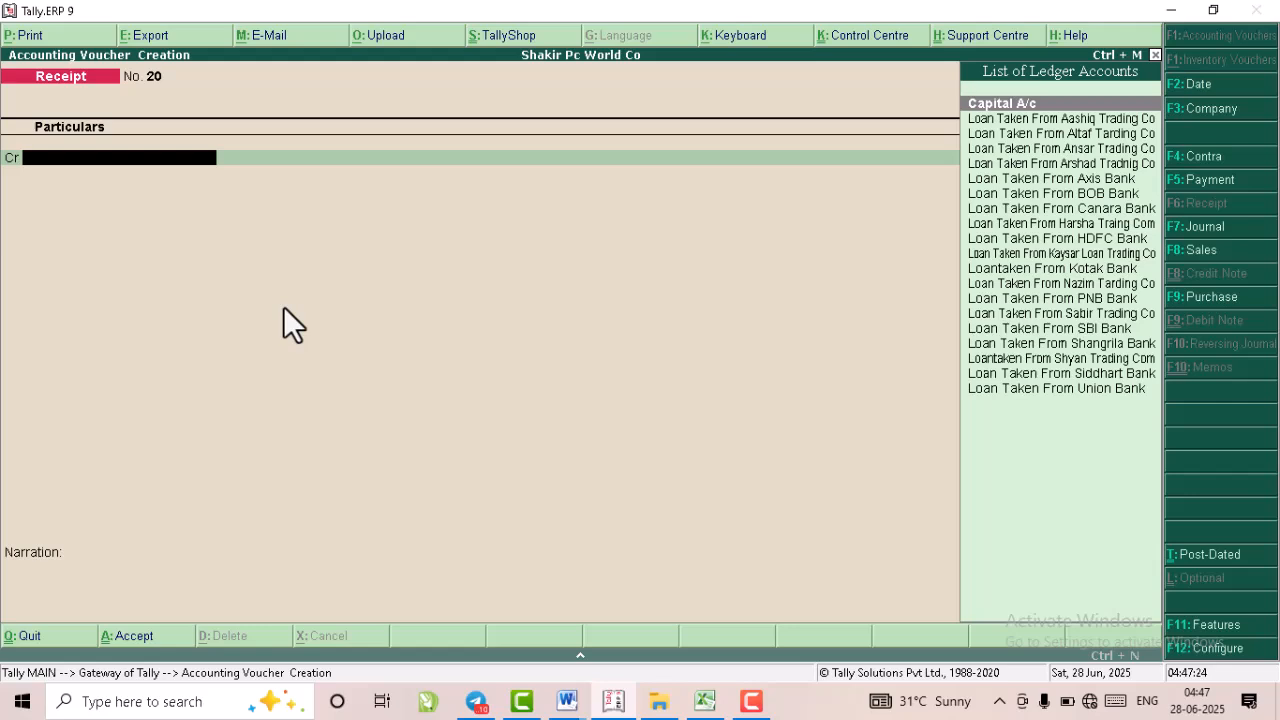
Credit the Loantaken From Shyan Trading Com ledger with 78500 in the new receipt.
text(Sha)
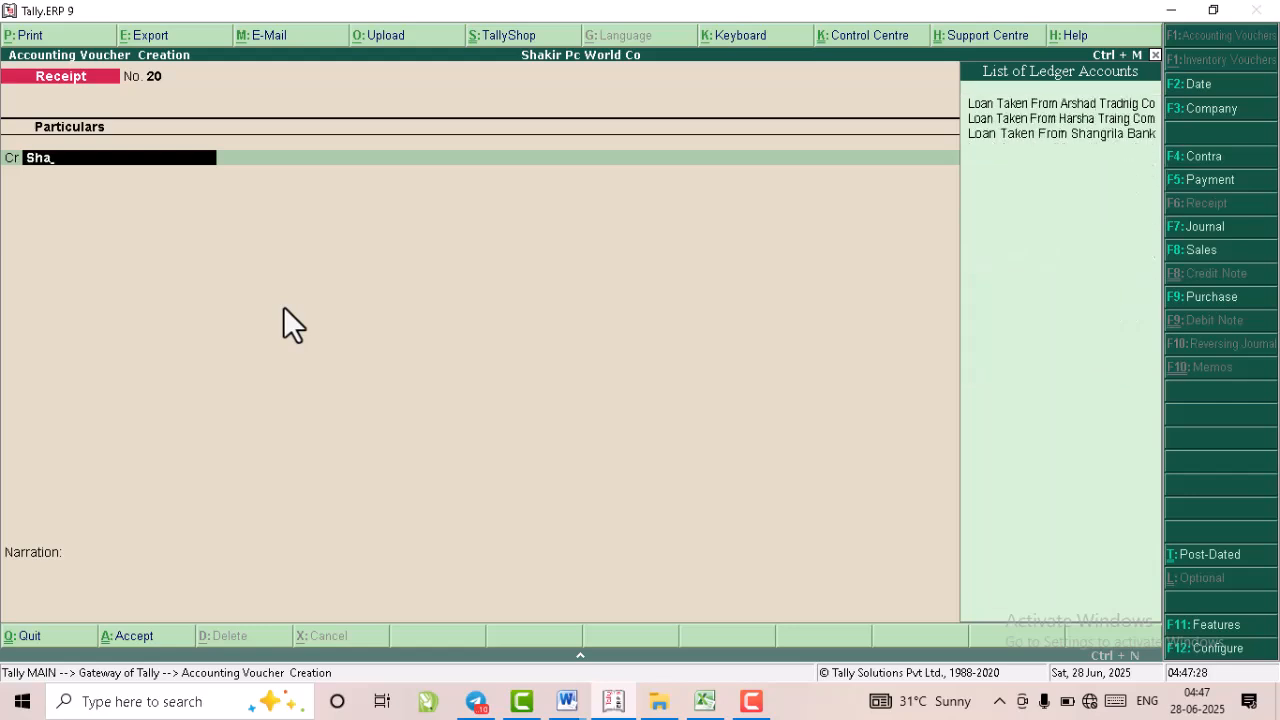
key(BackSpace)
key(BackSpace)
key(BackSpace)
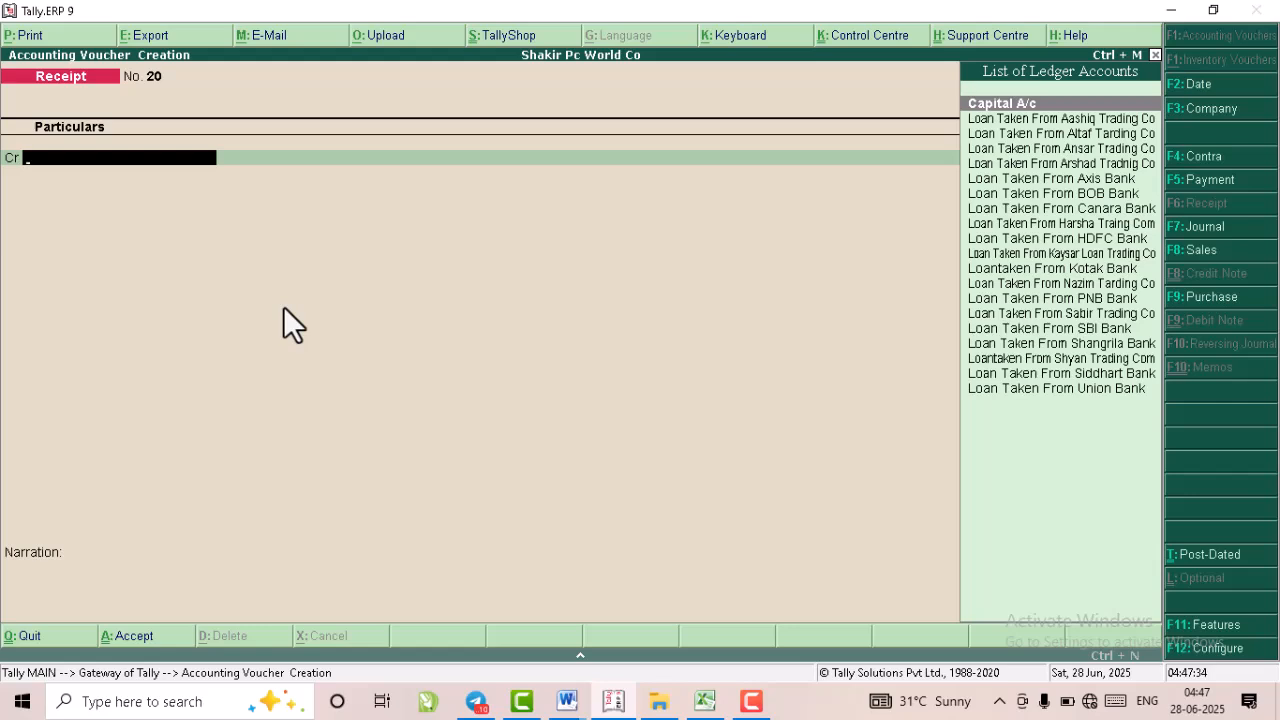
text(Shya)
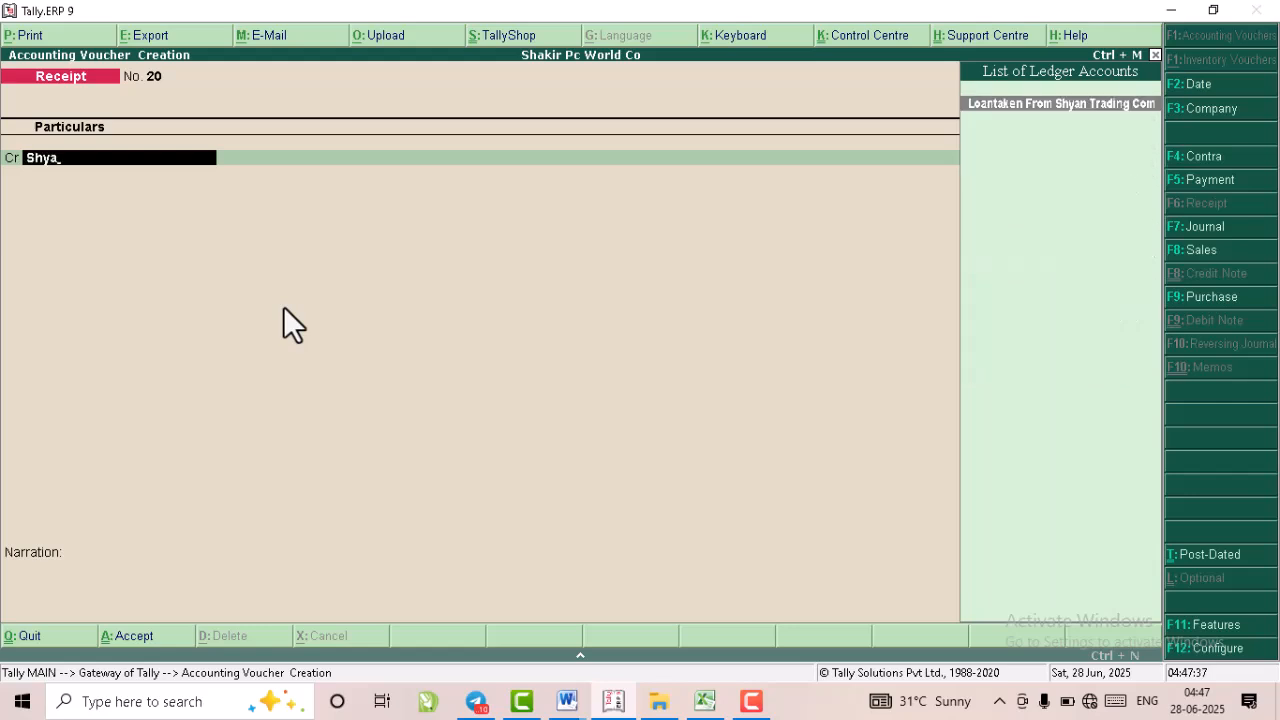
key(Return)
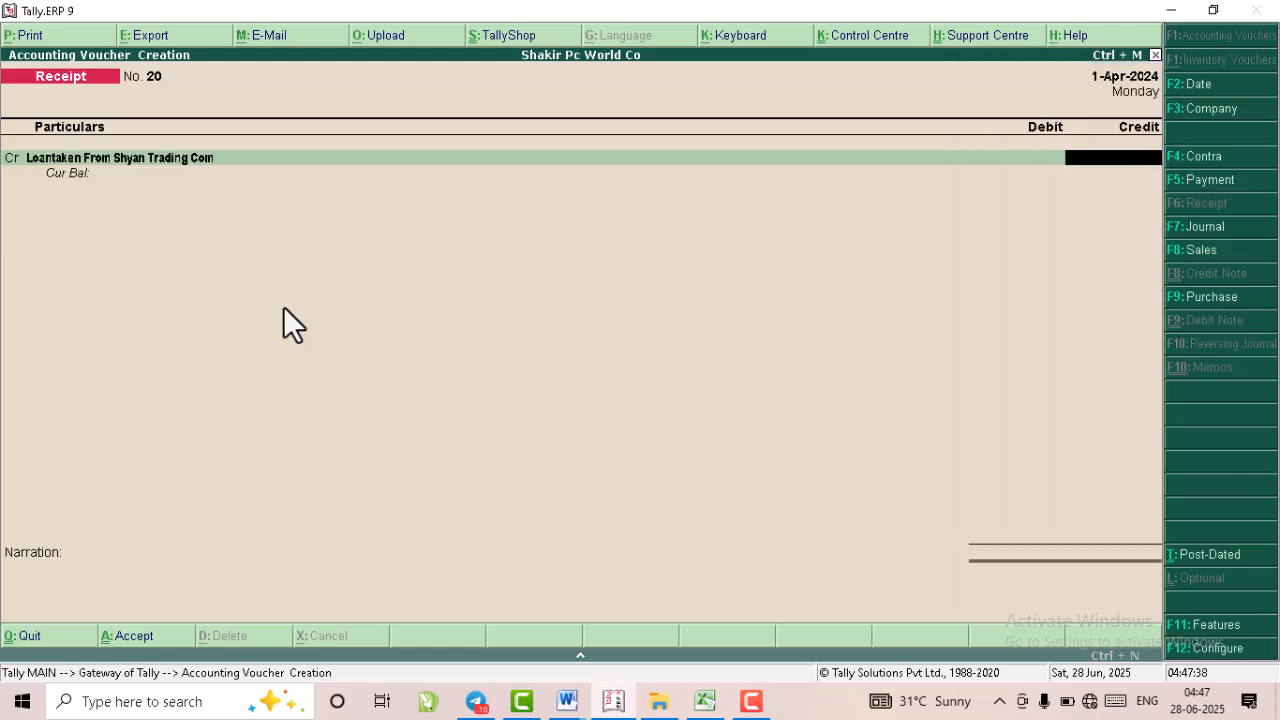
text(78500)
key(Return)
key(Return)
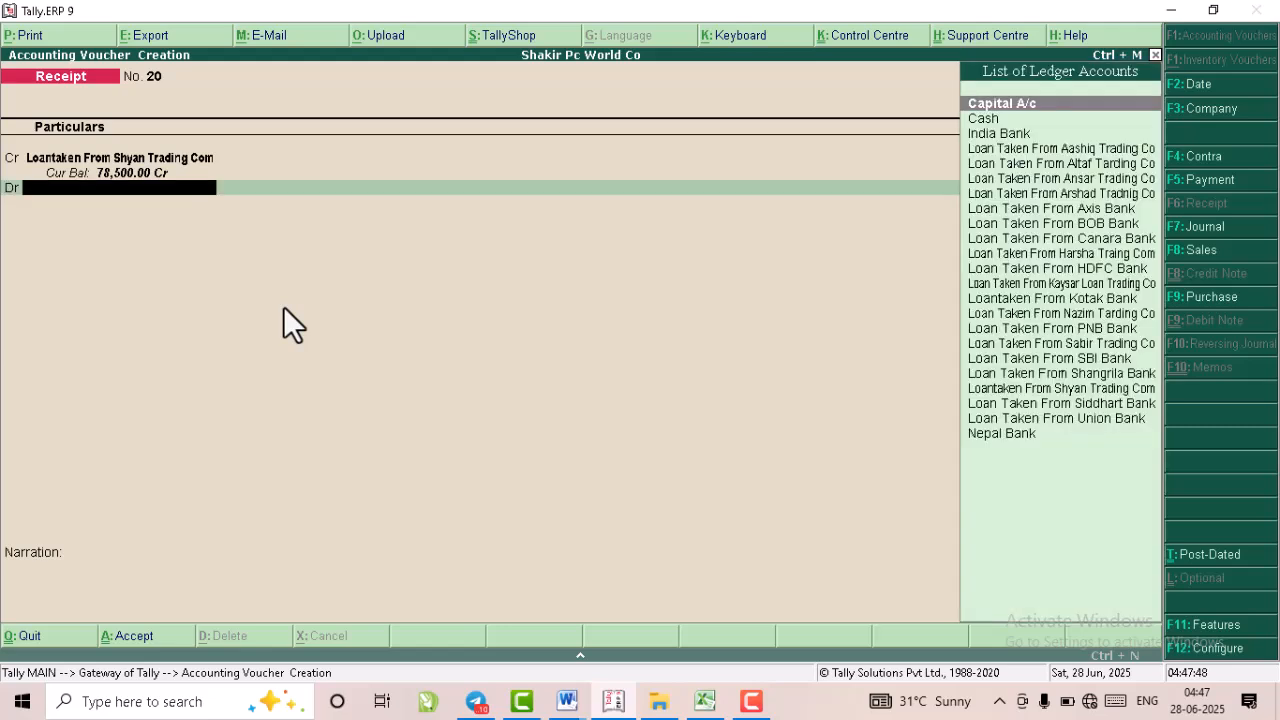
Debit Cash with 78500 against the Shyan Trading Com loan and save the receipt without a narration.
text(Cash)
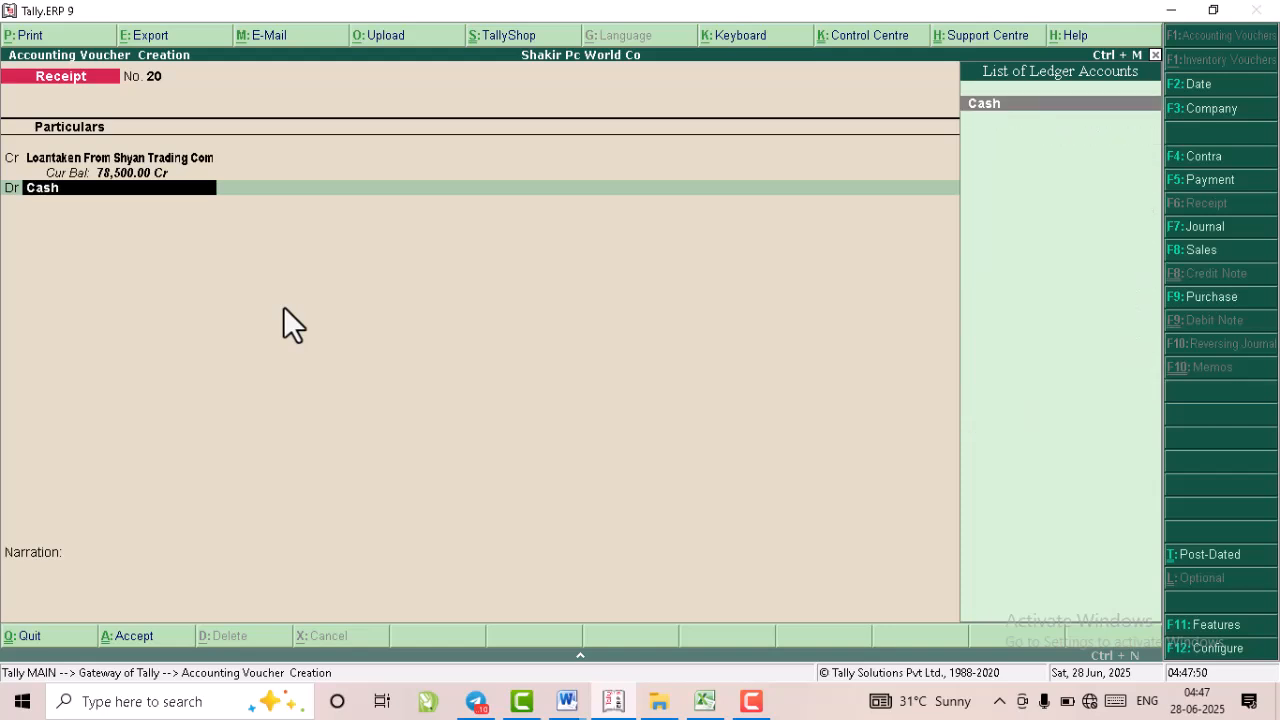
key(Return)
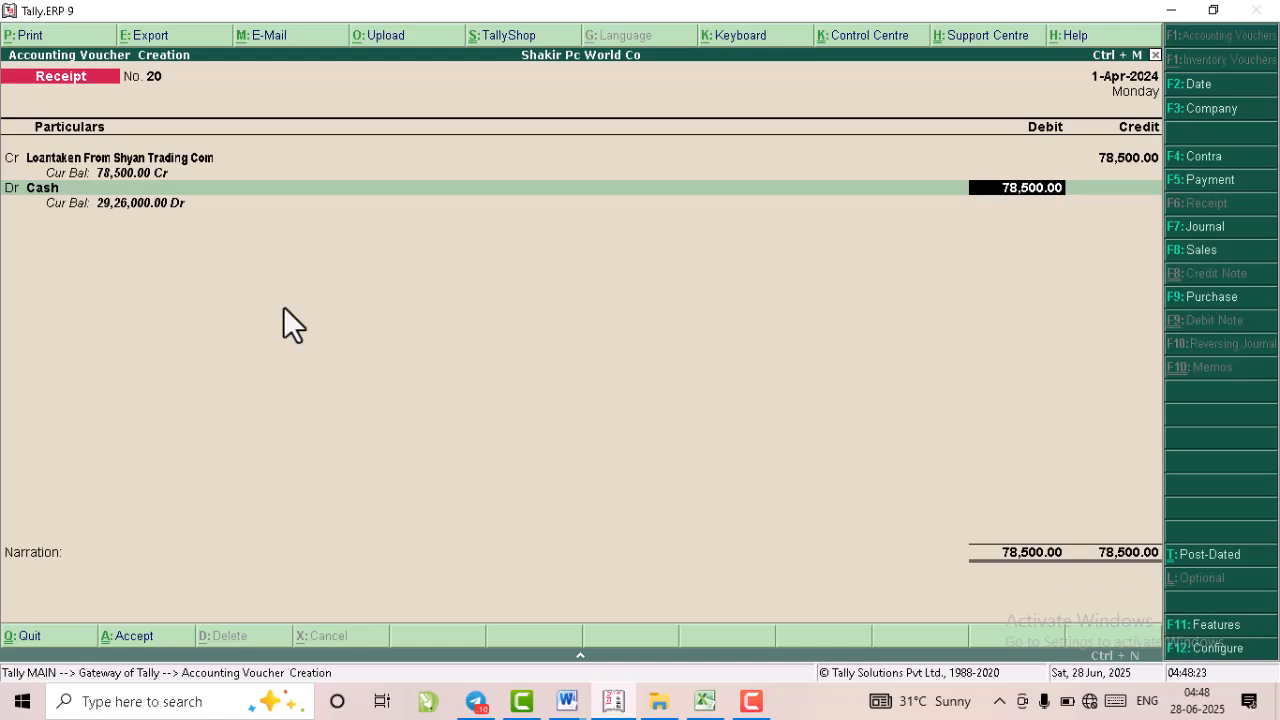
key(Return)
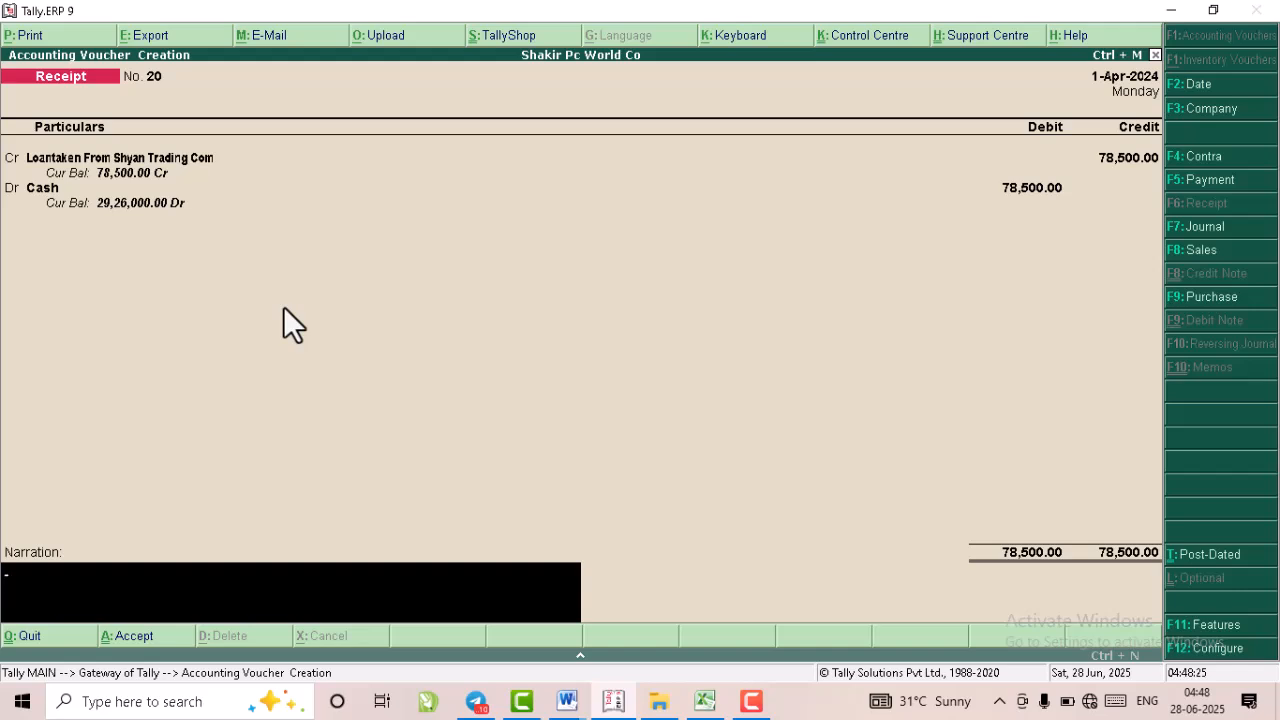
key(Return)
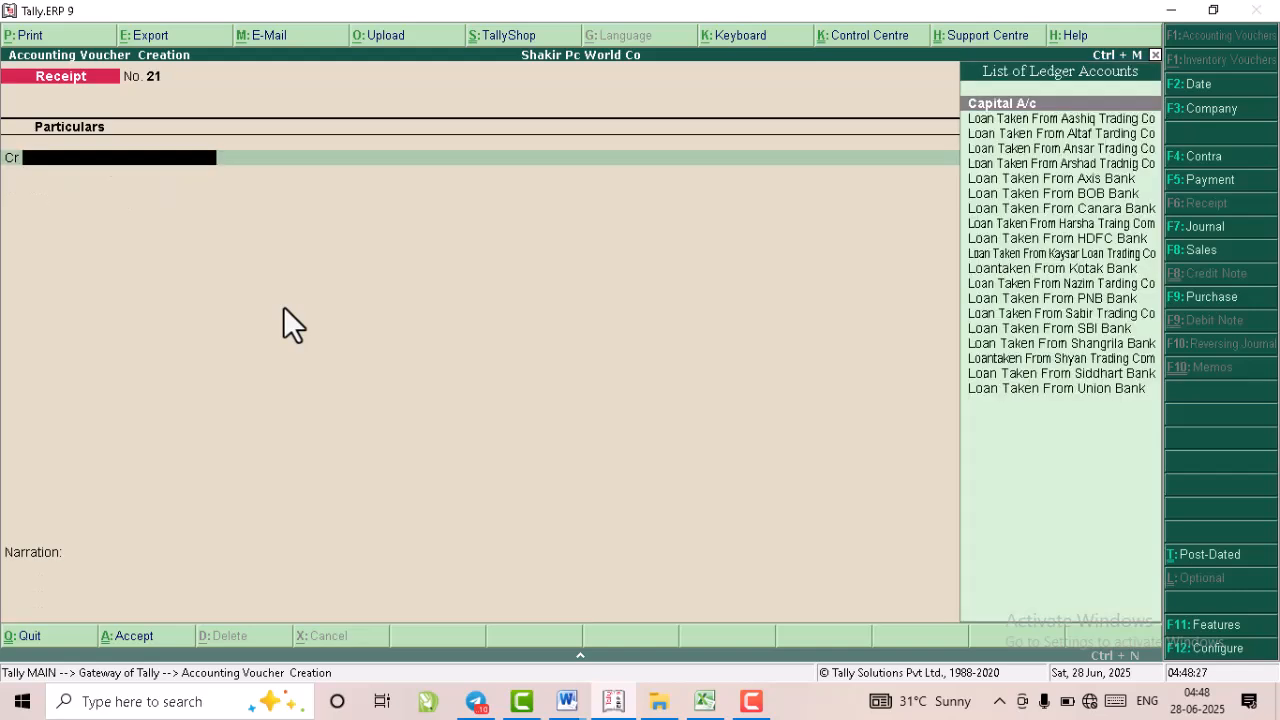
Credit the Loan Taken From Harsha Traing Com ledger with 89000, consulting the loan list in the Word document shakir pc world 2025 0.3.
text(Ha)
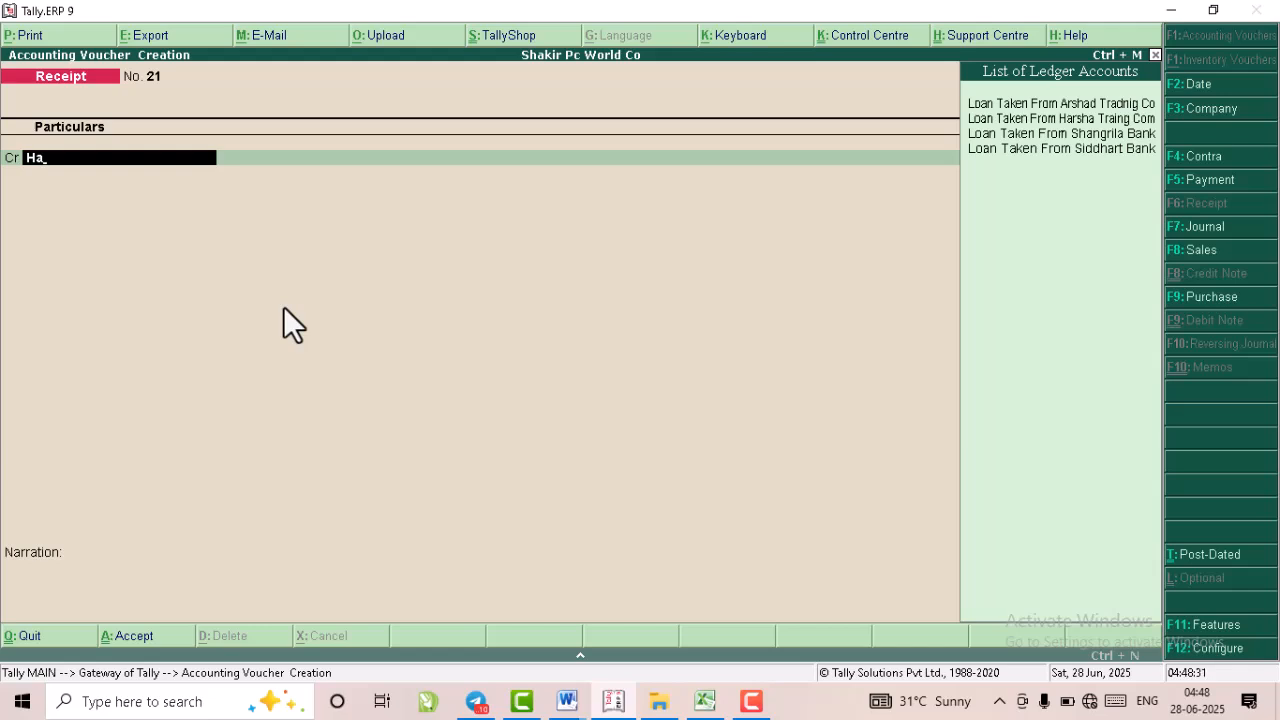
text(r)
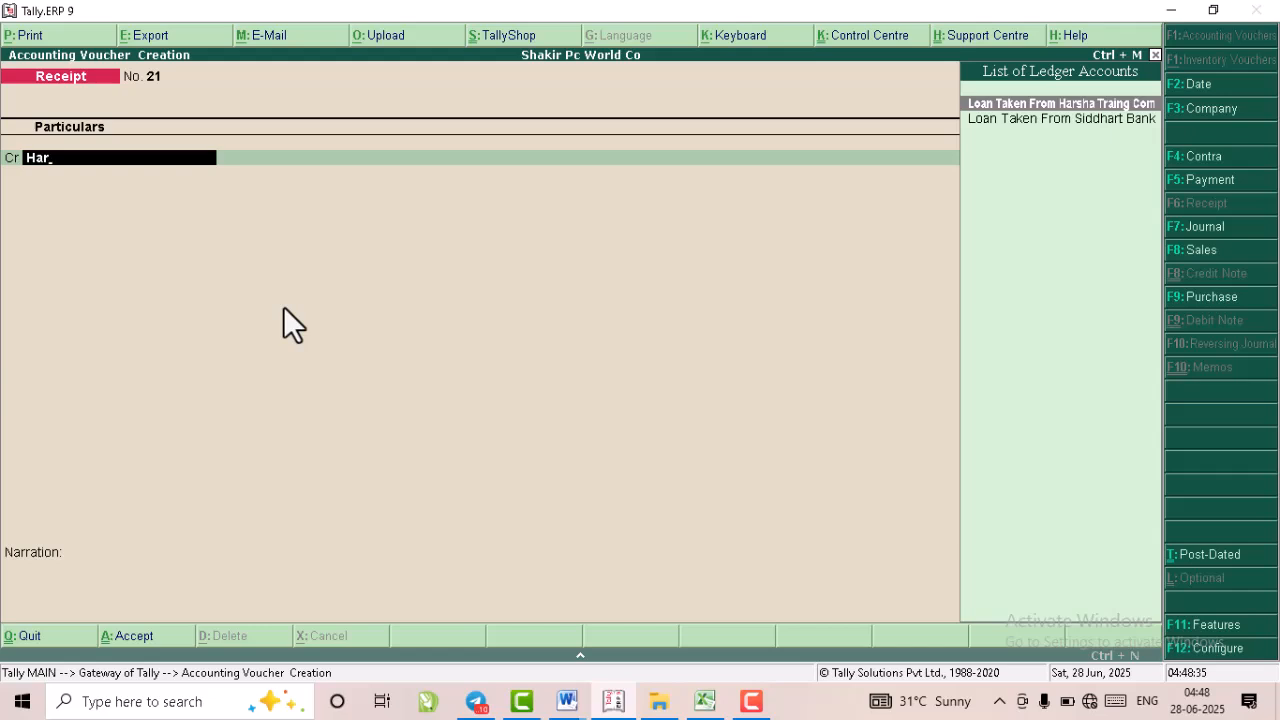
key(Return)
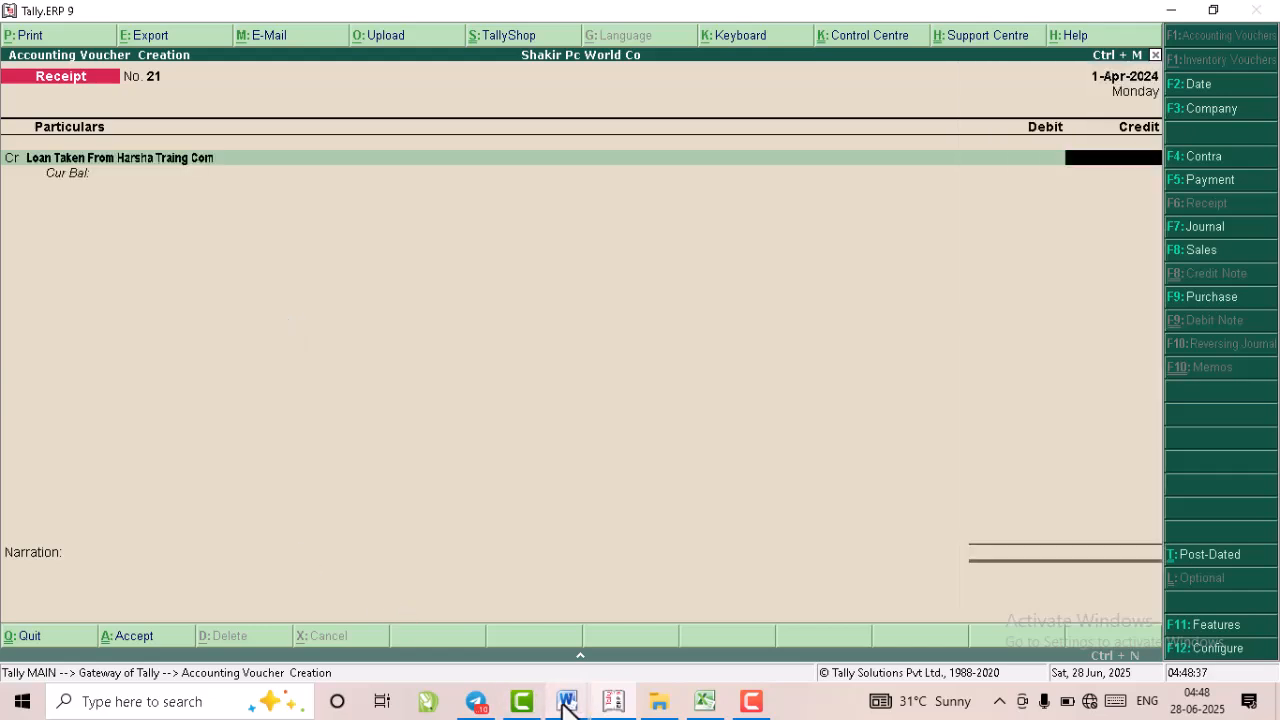
mouse_move(568, 698)
click(385, 612)
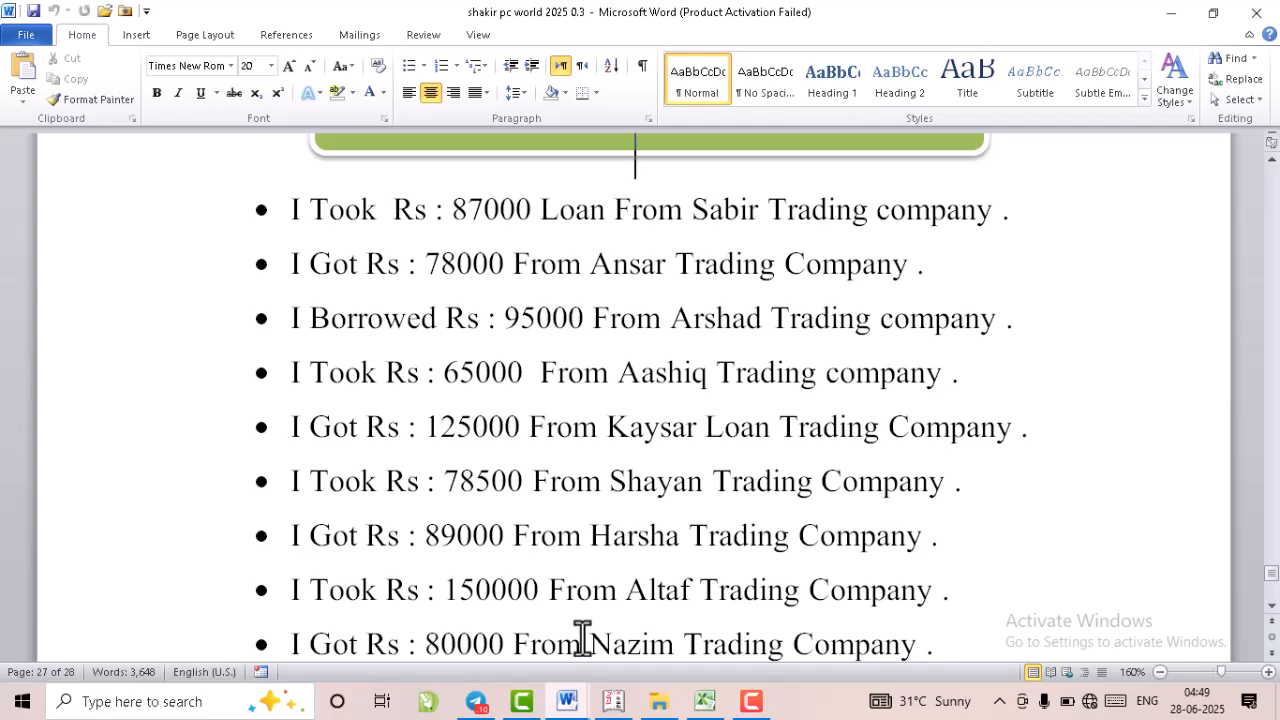
click(613, 701)
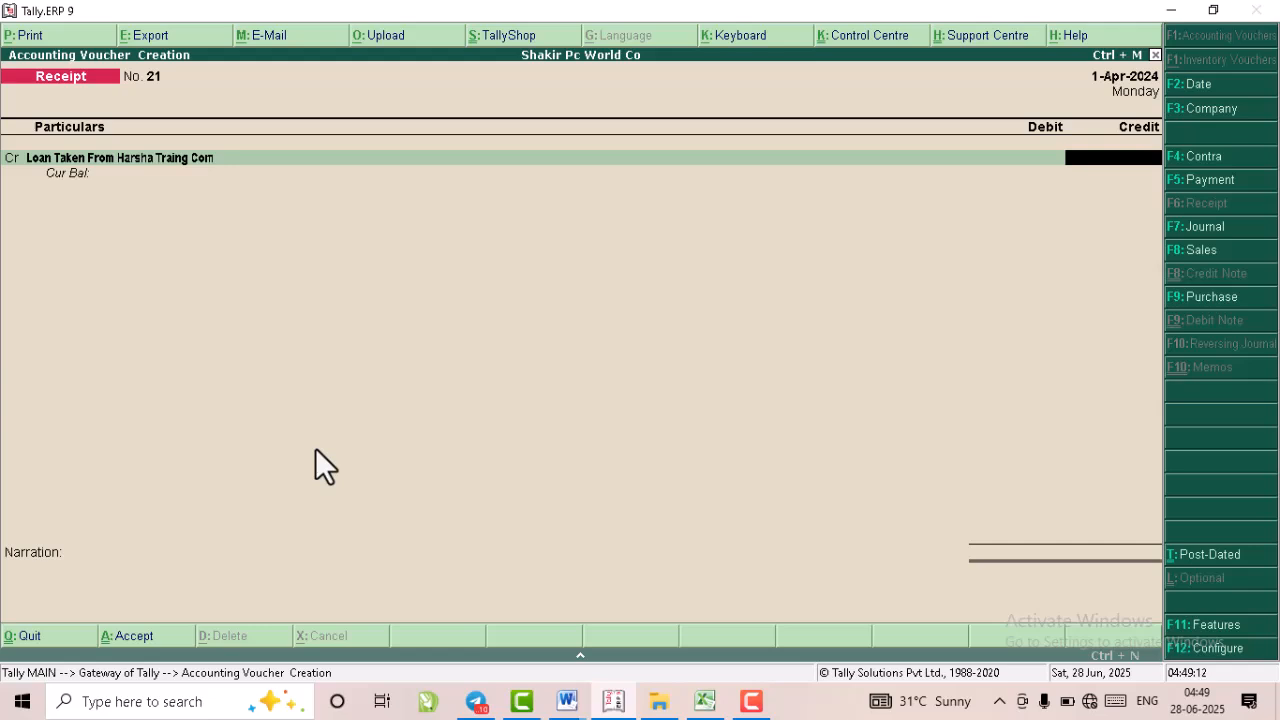
text(89000)
key(Return)
key(Return)
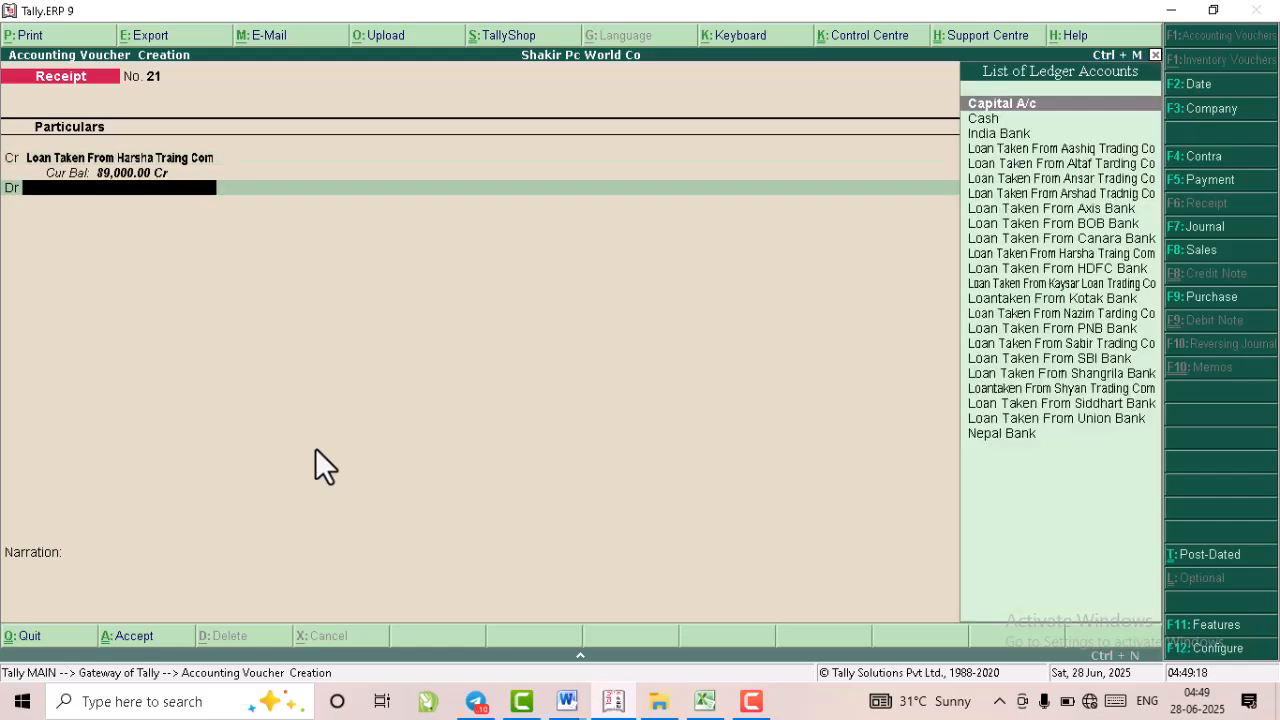
Debit Cash with 89000 against the Harsha Traing Com loan and save the receipt.
text(Cash)
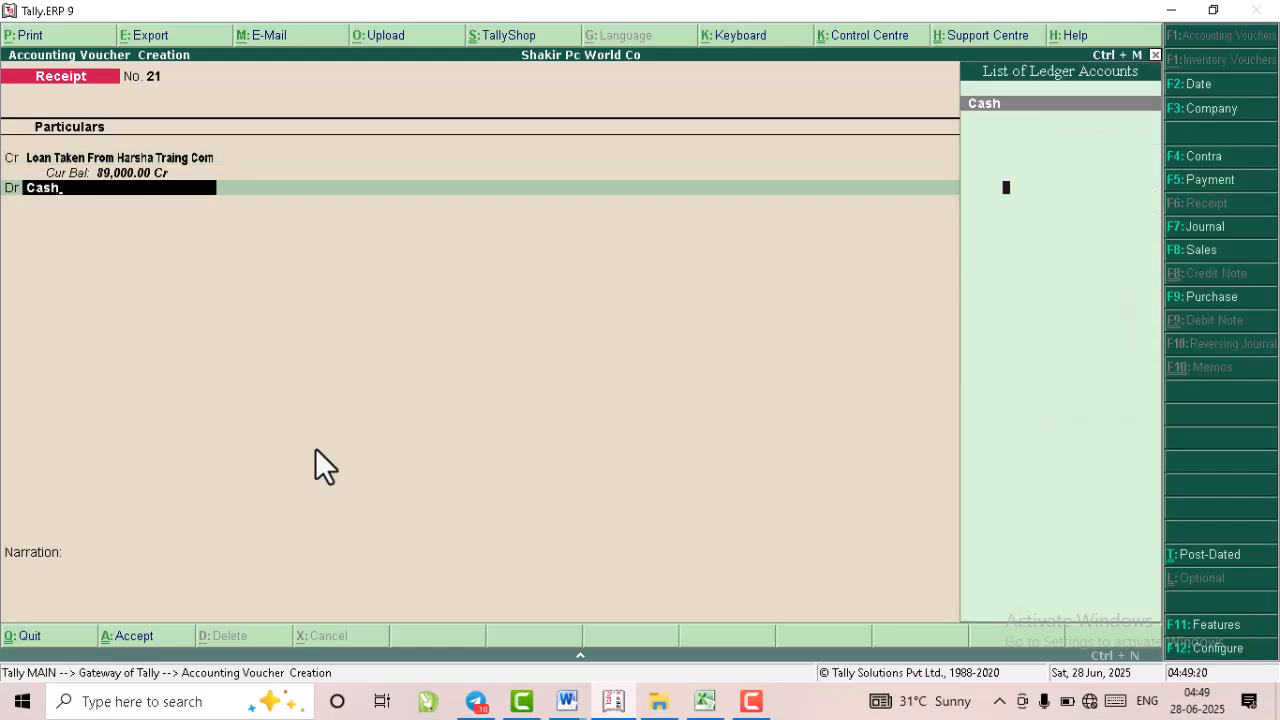
key(Return)
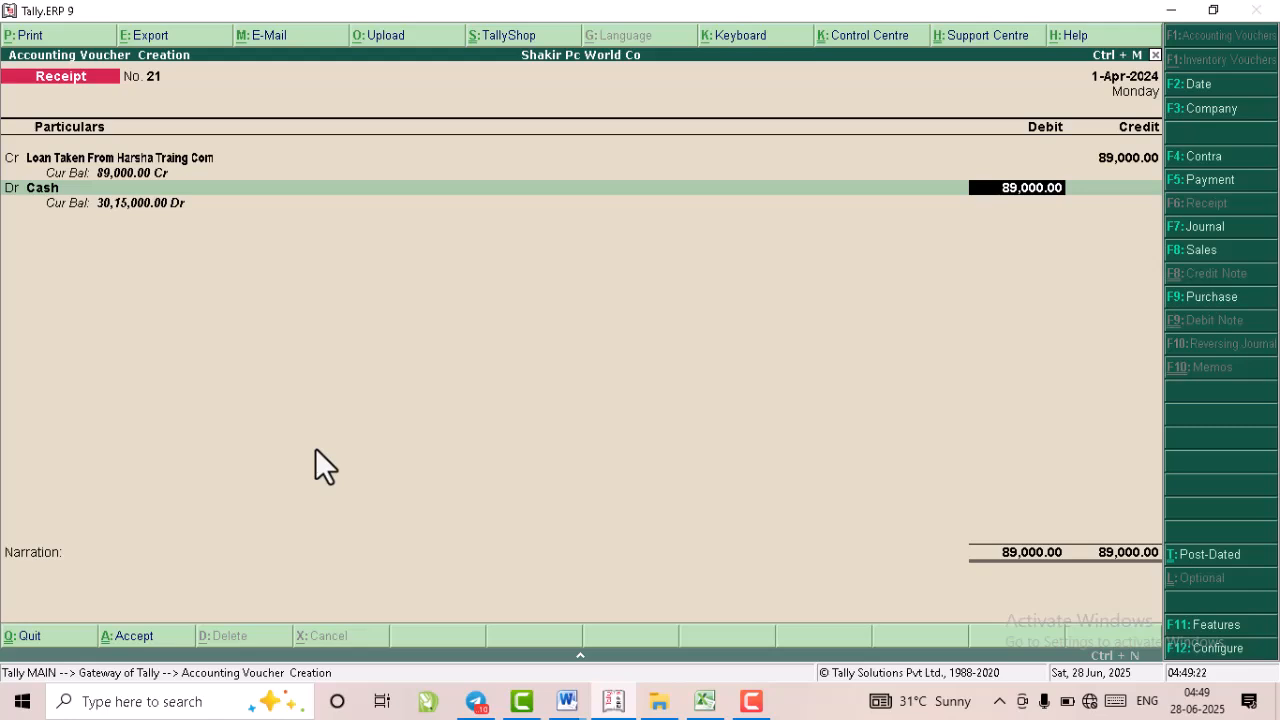
key(ctrl+a)
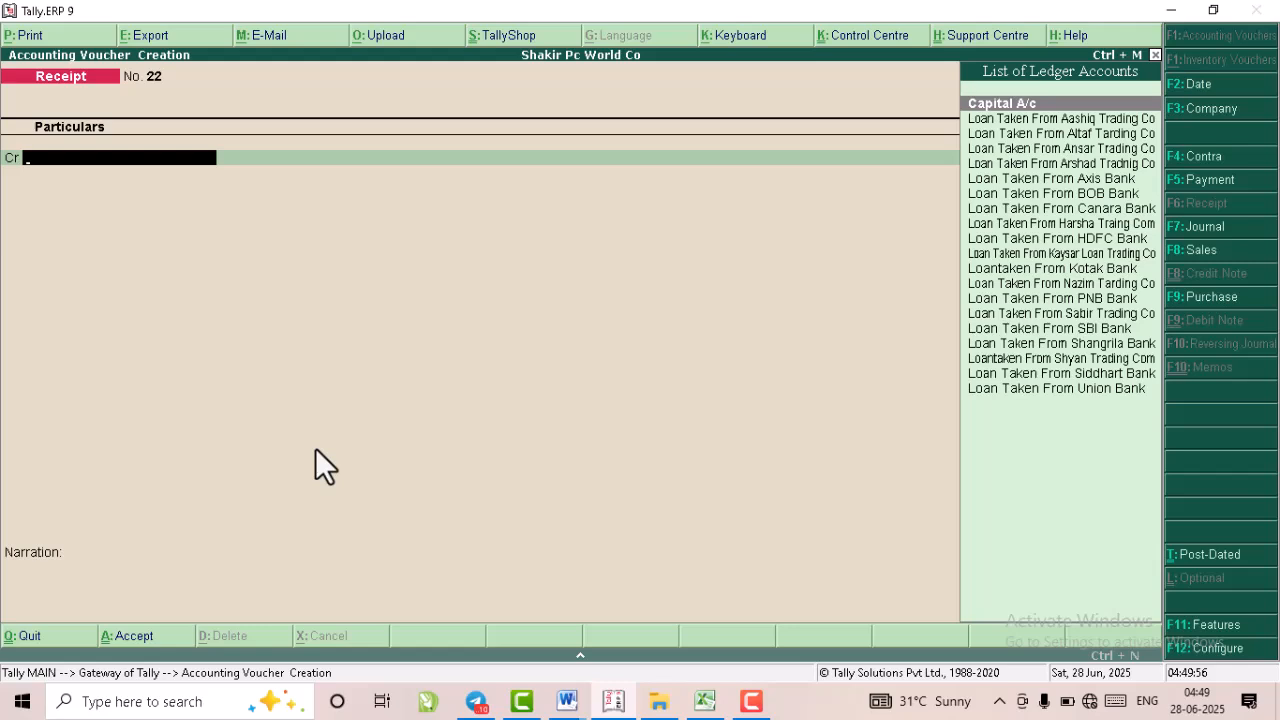
Credit the Loan Taken From Altaf Tarding Co ledger with 150000 in the new receipt.
text(Al)
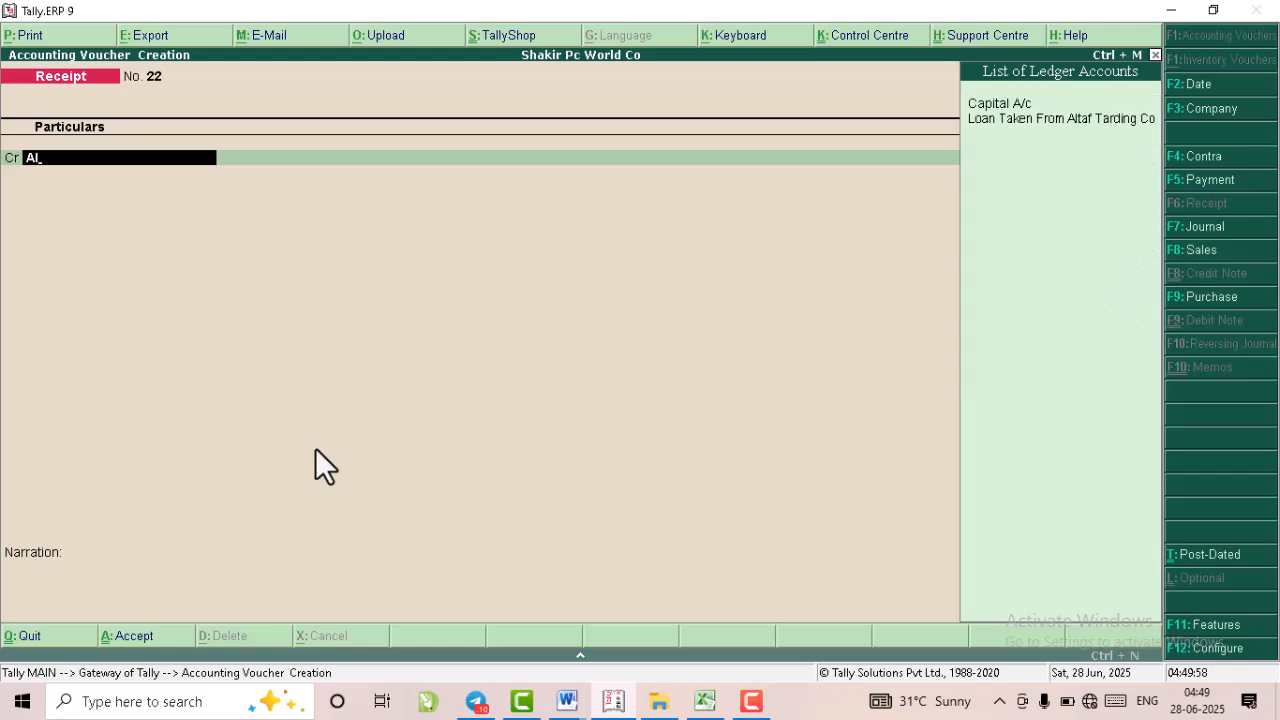
key(Down)
key(Down)
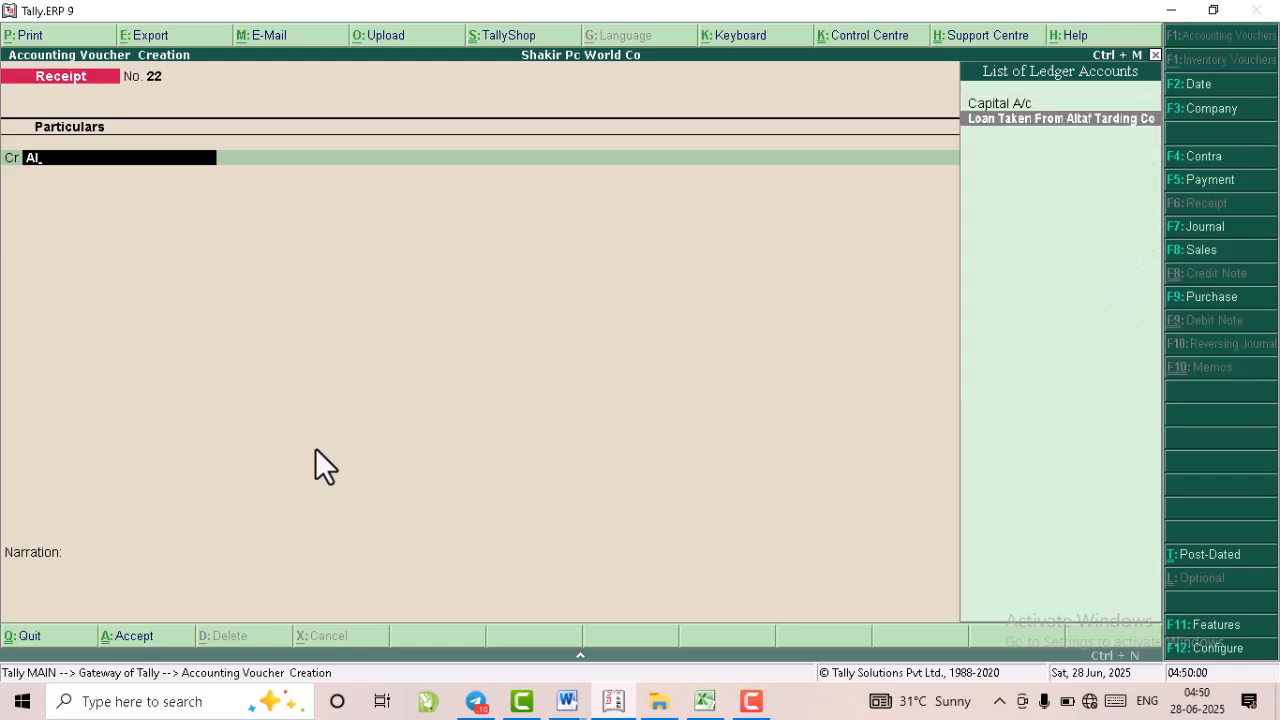
key(Return)
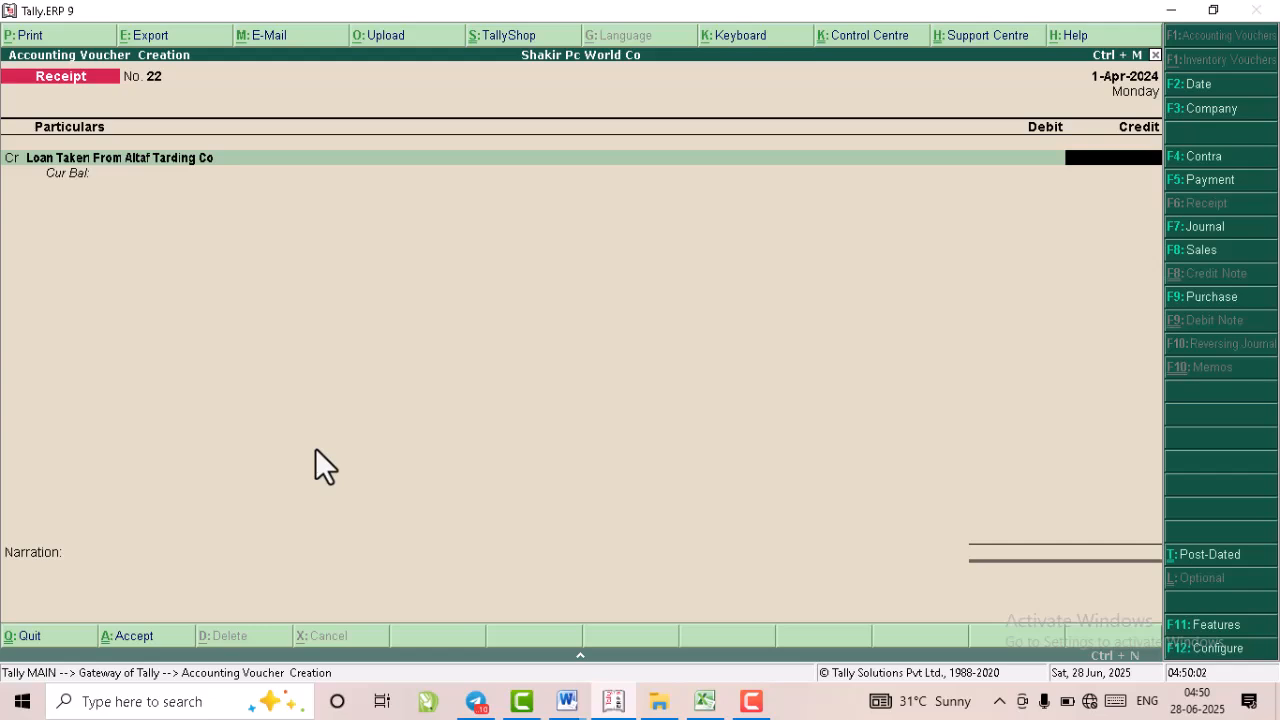
text(150000)
key(Return)
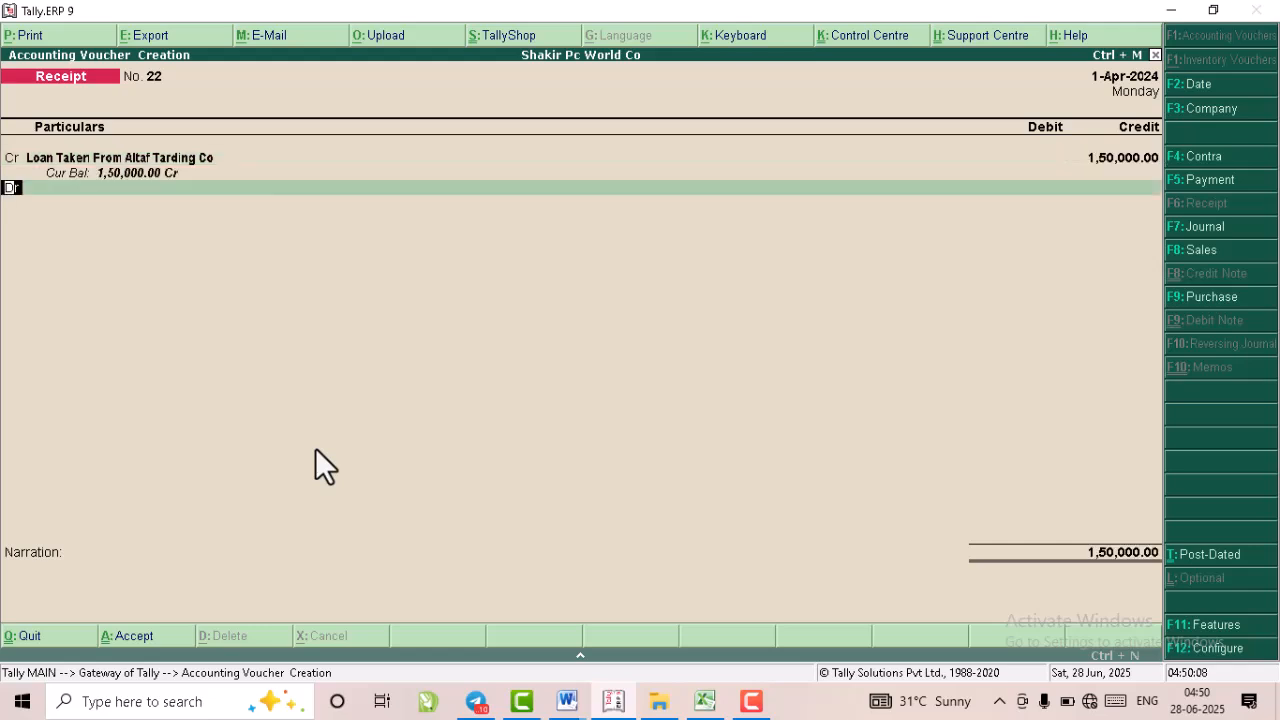
Debit Cash with 150000 against the Altaf Tarding Co loan and save the receipt without a narration.
key(Return)
text(Cash)
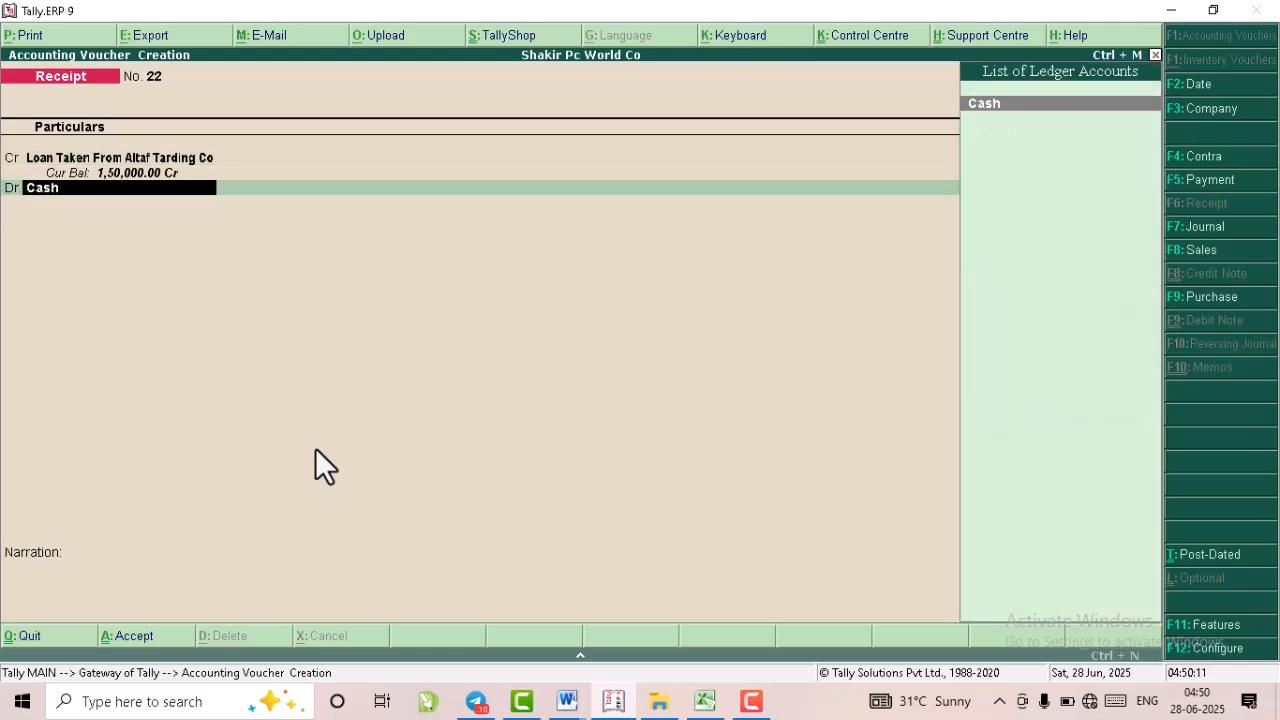
key(Return)
key(Return)
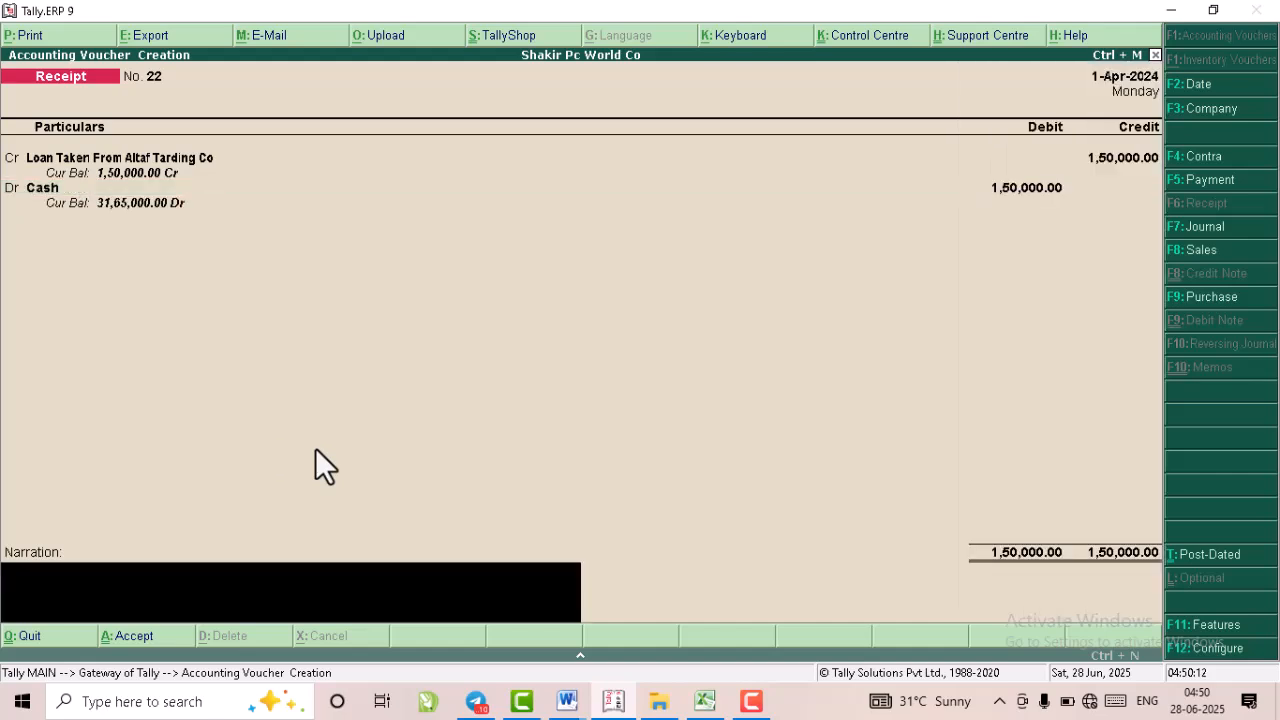
key(Return)
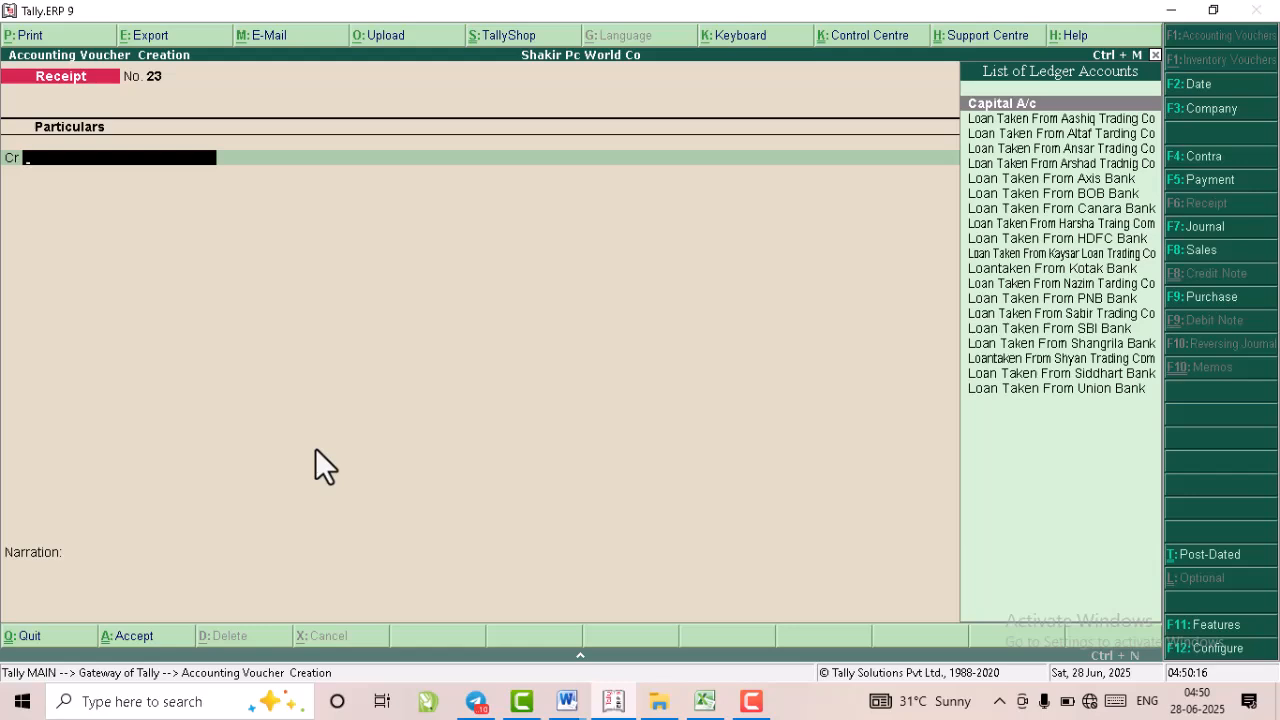
Consult the Word loan list in shakir pc world 2025 0.3 and credit the Nazim Tarding Co loan ledger with 80000 in the new Tally receipt.
click(567, 701)
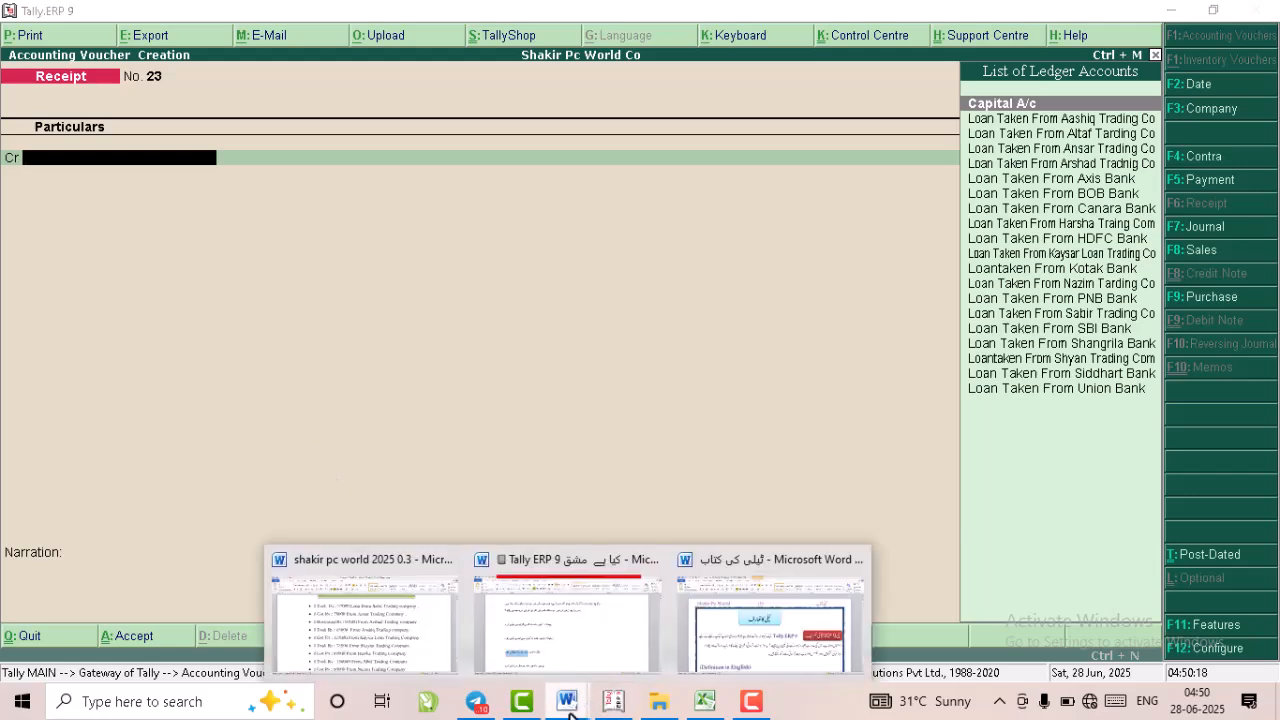
click(388, 657)
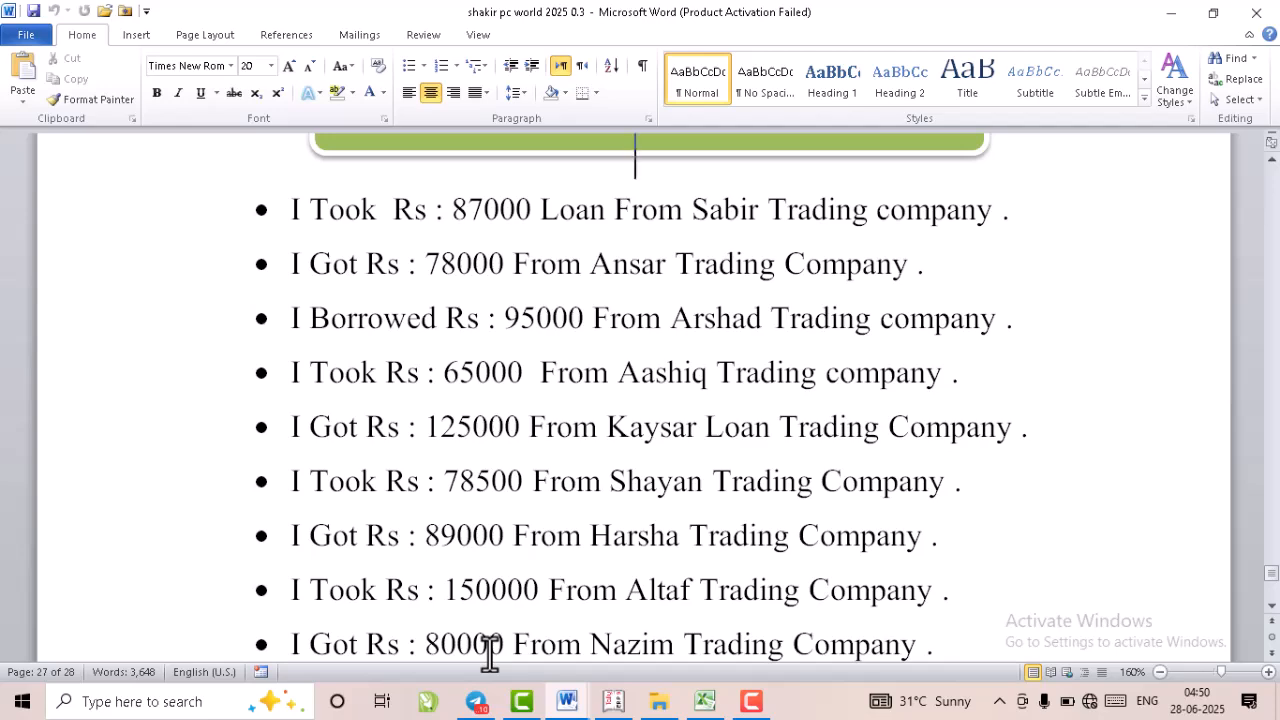
click(613, 701)
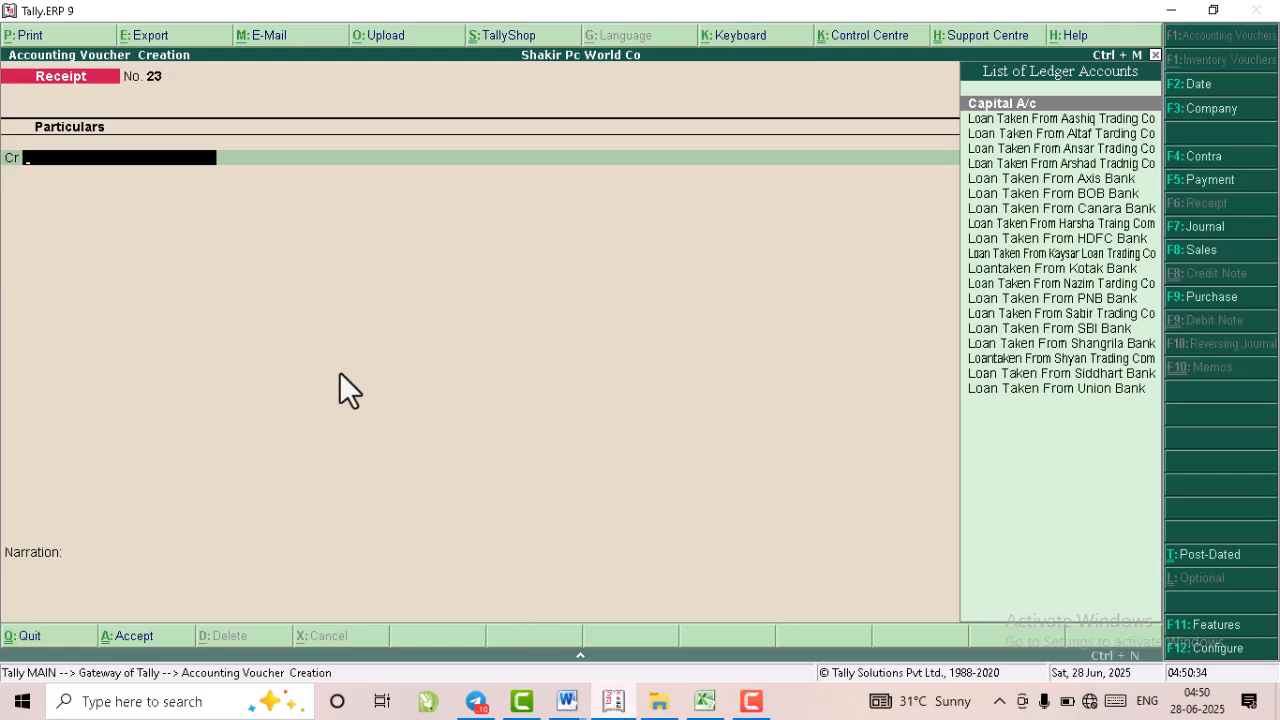
text(Na)
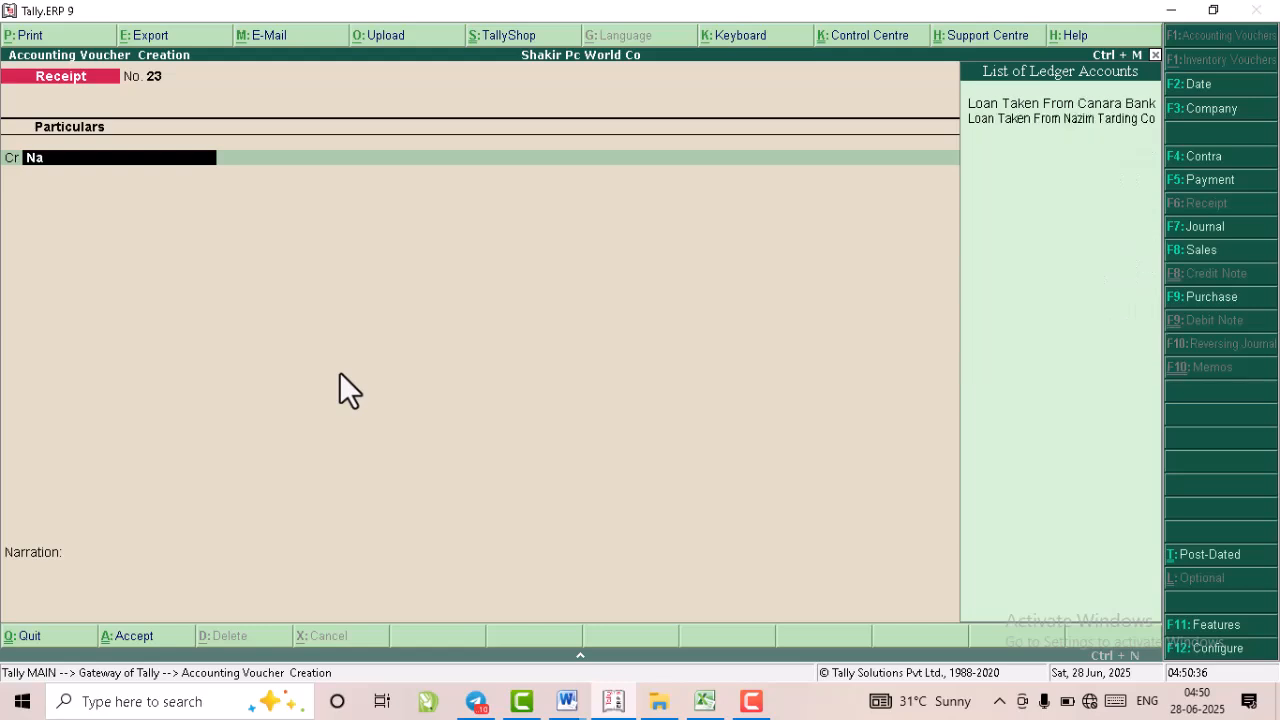
key(Down)
key(Down)
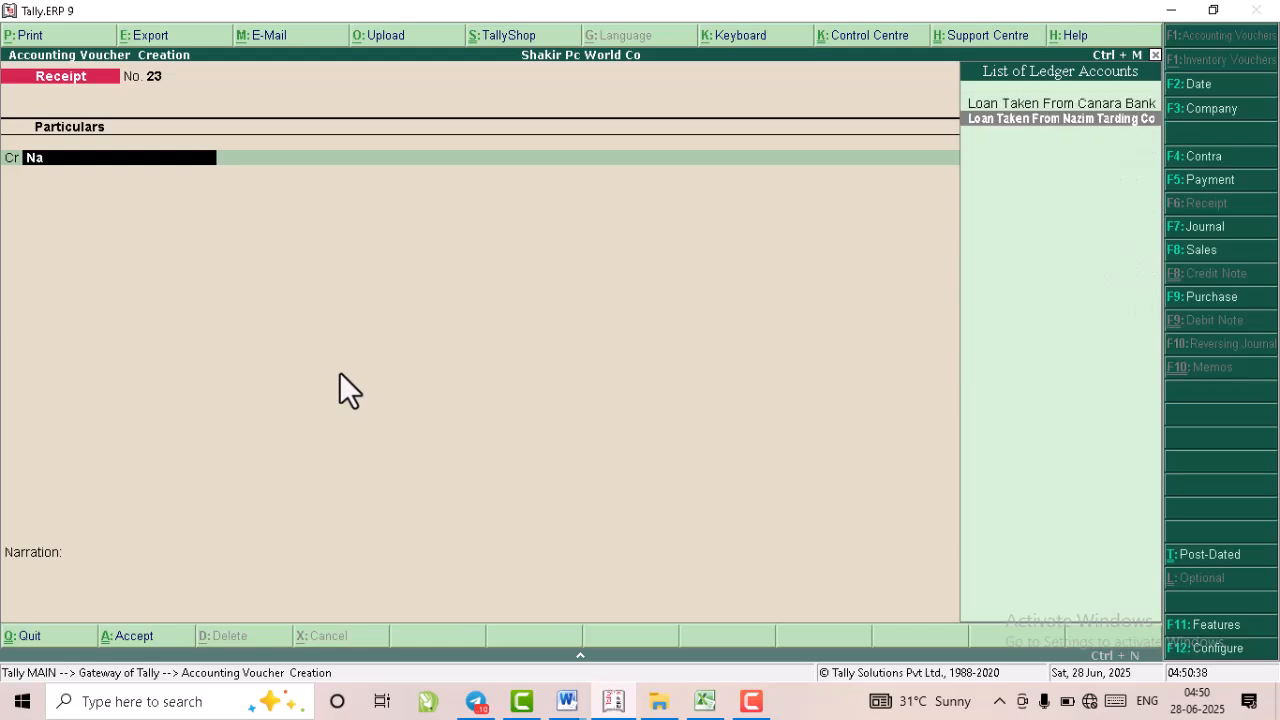
key(Return)
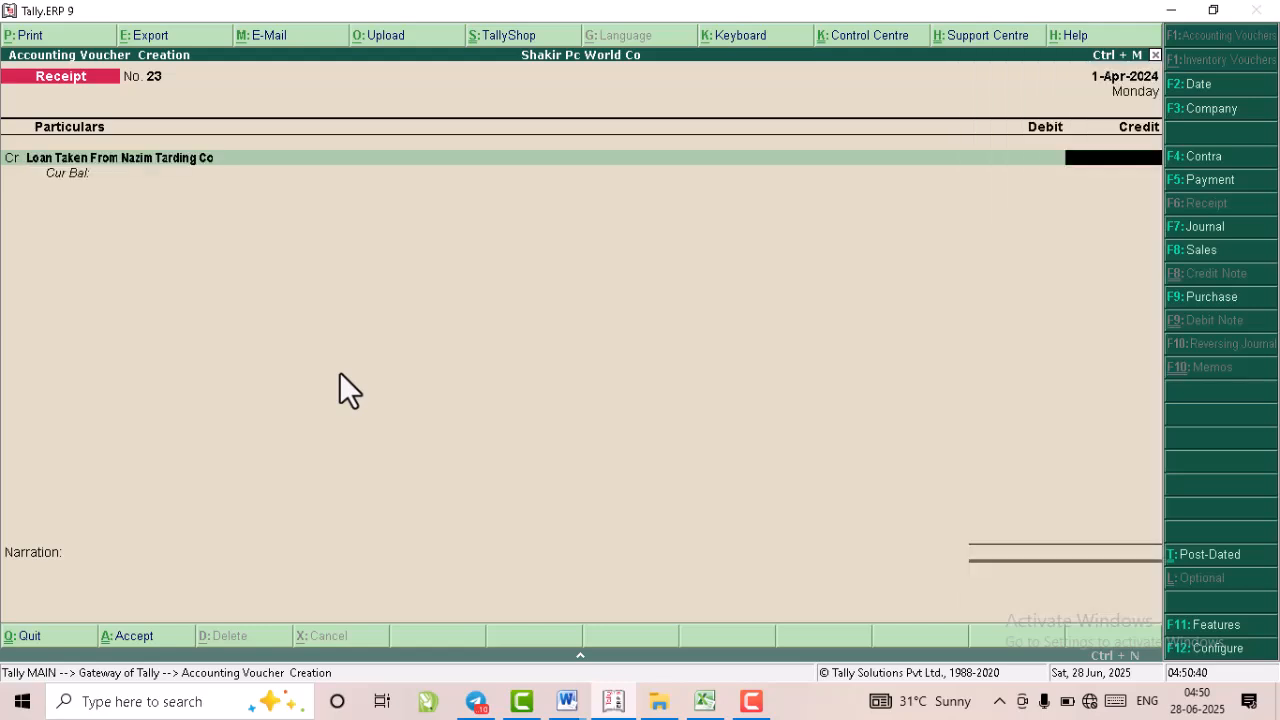
text(80000)
key(Return)
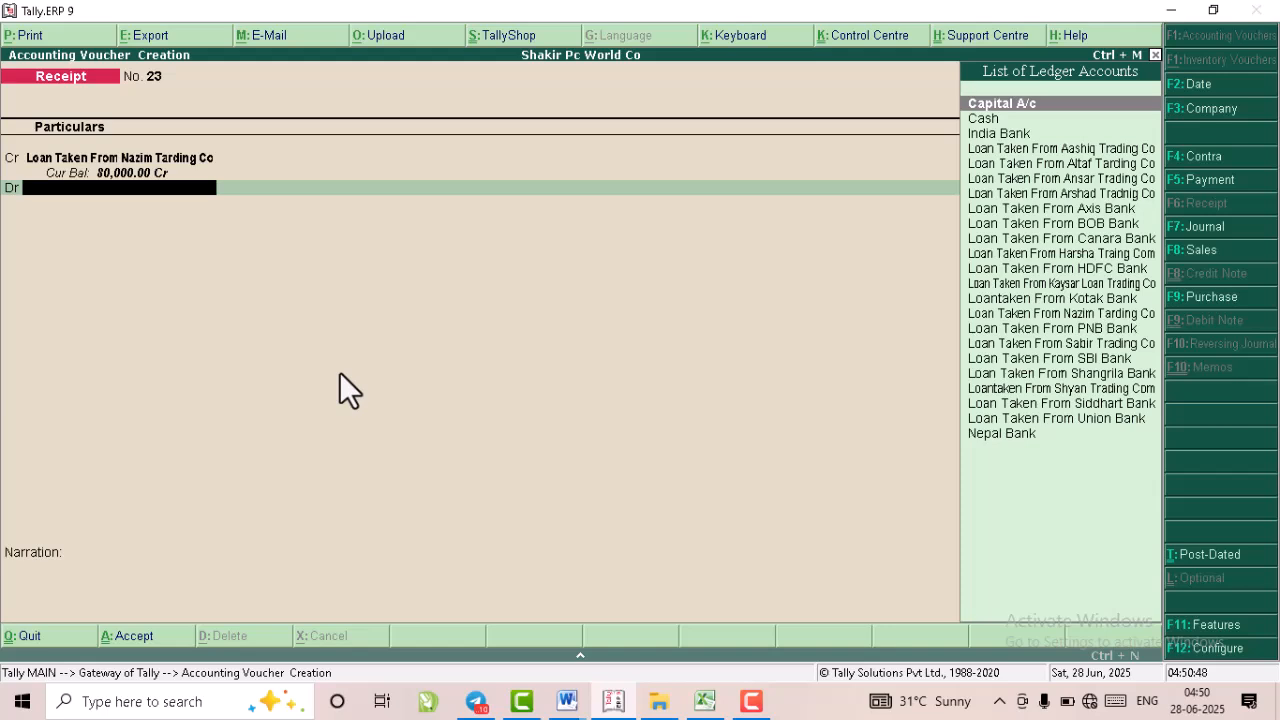
Debit Cash with 80000 against the Nazim Tarding Co loan, save the receipt without a narration and leave voucher entry.
text(Cash)
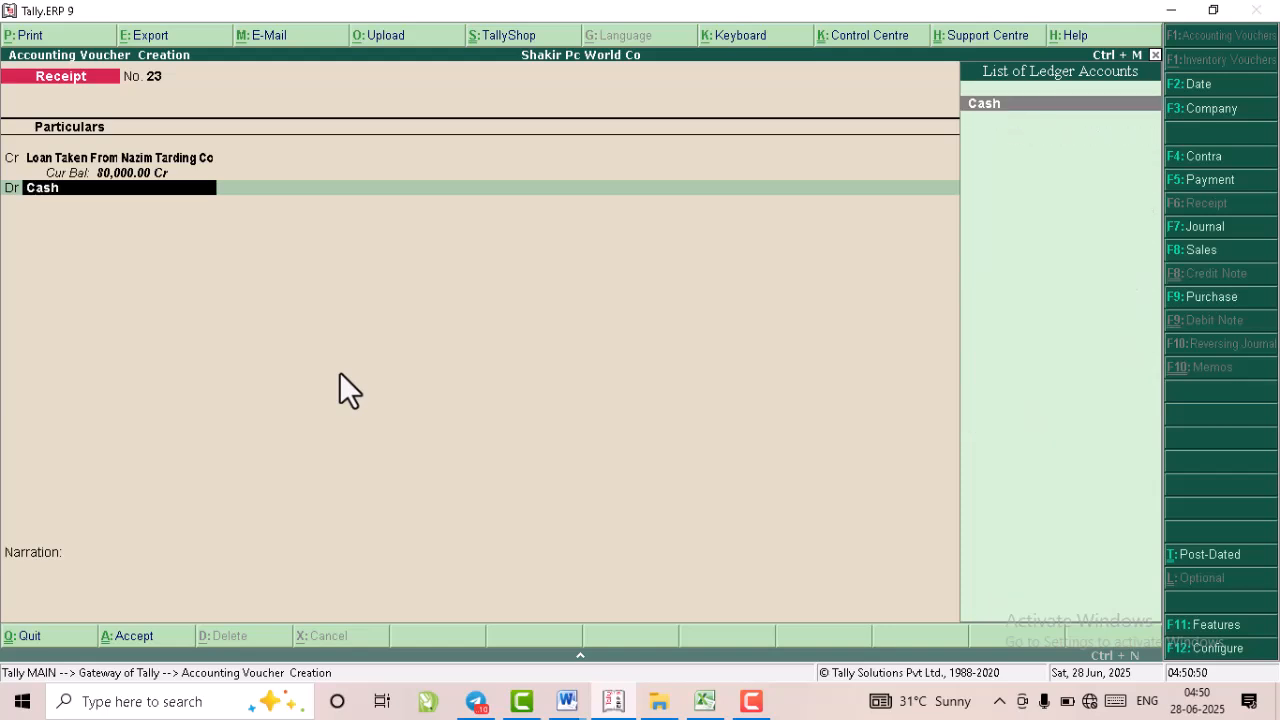
key(Return)
key(Return)
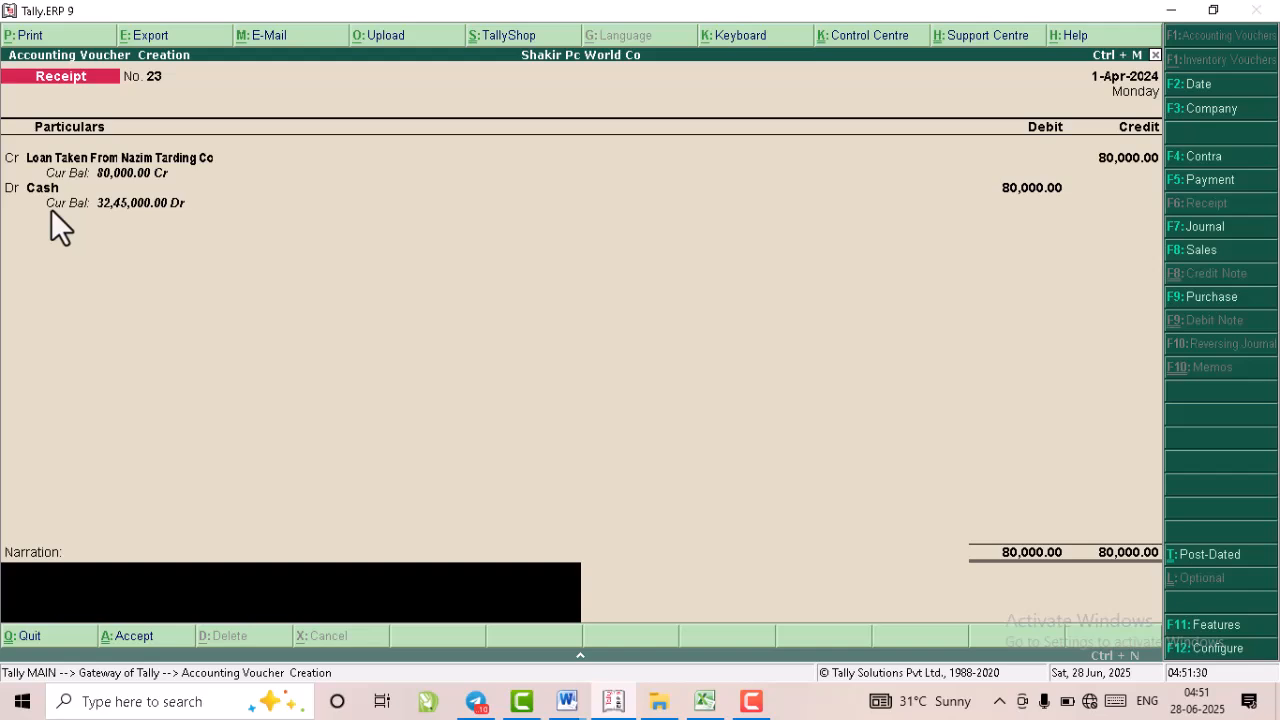
key(Return)
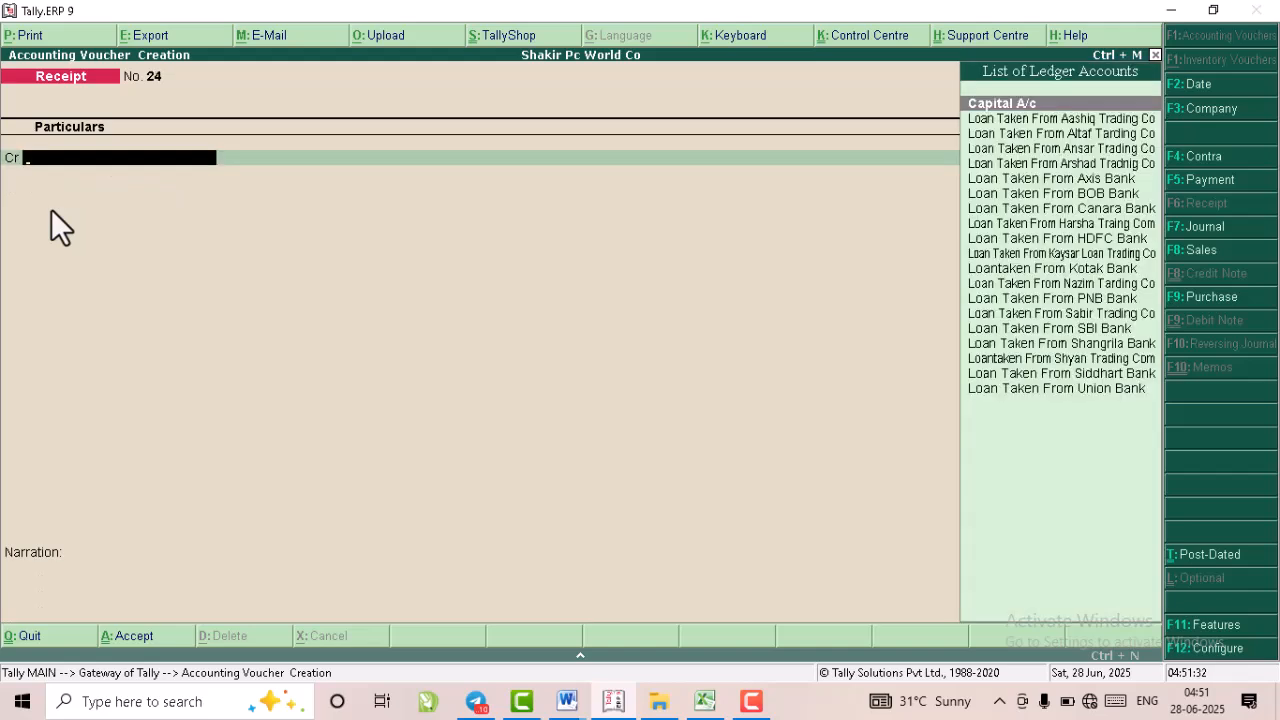
key(Escape)
key(Return)
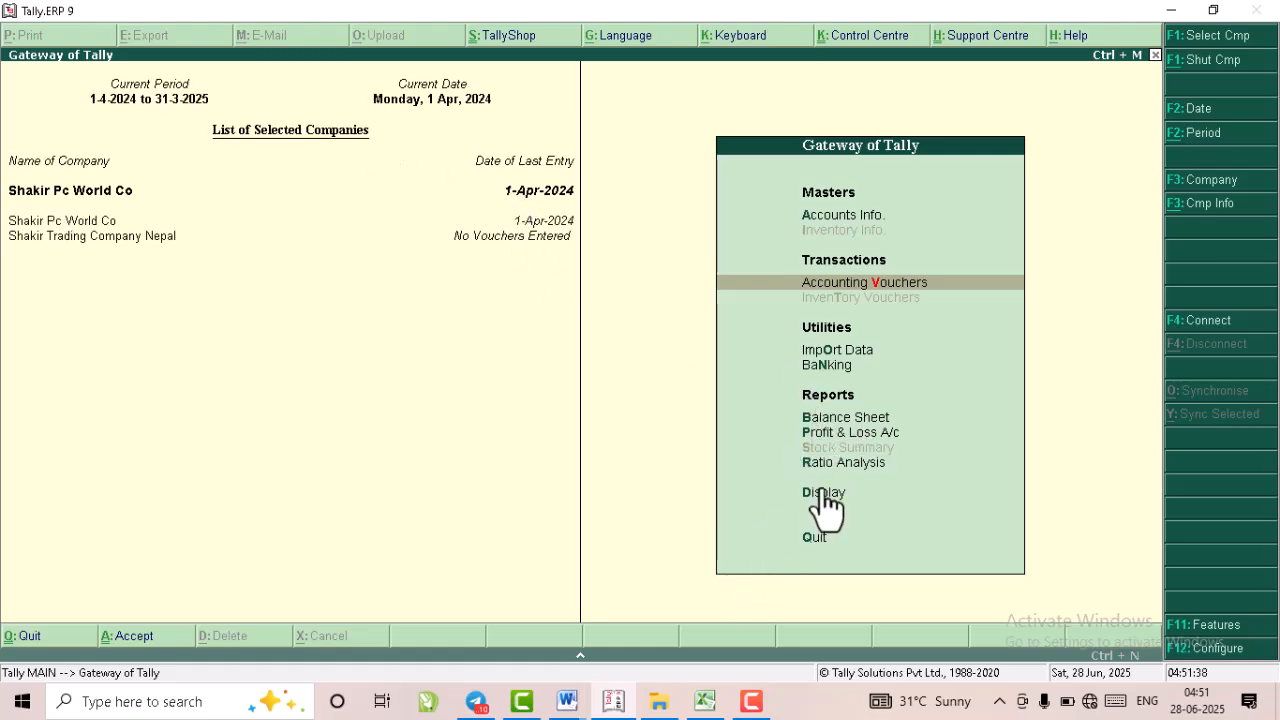
Display the Trial Balance of Shakir Pc World Co in detailed form to check the individual ledger balances.
click(820, 446)
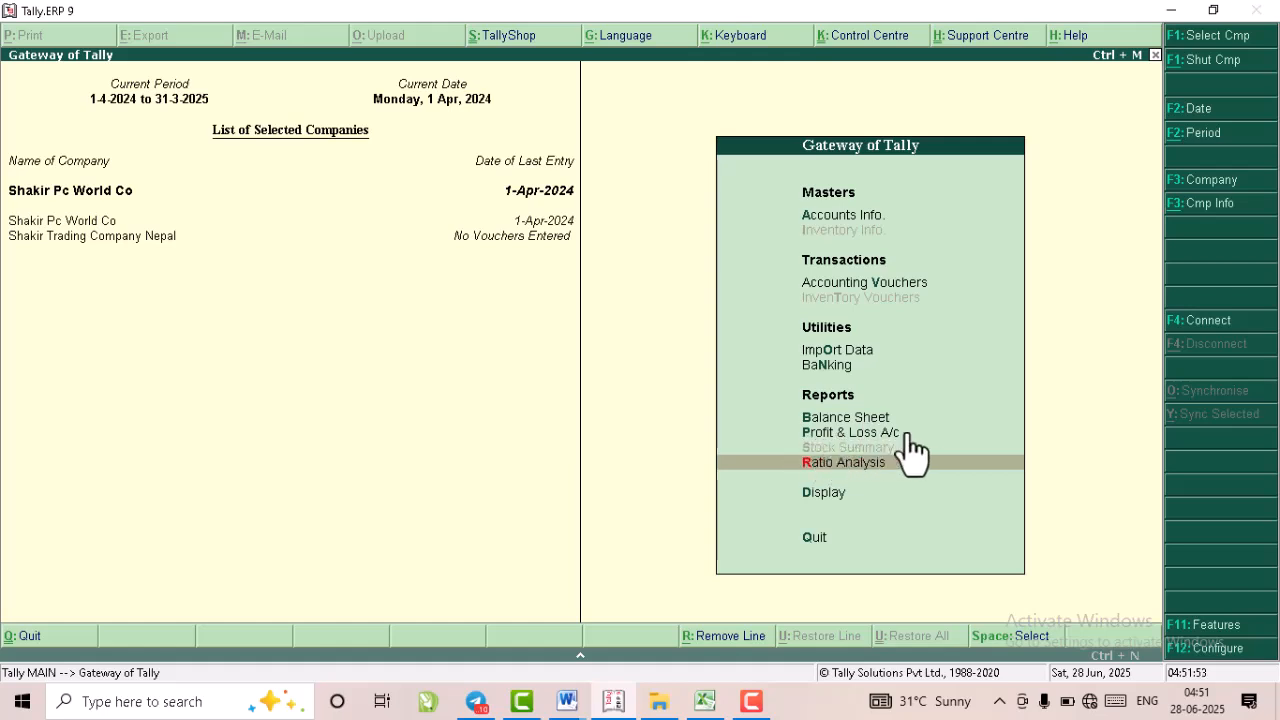
click(813, 500)
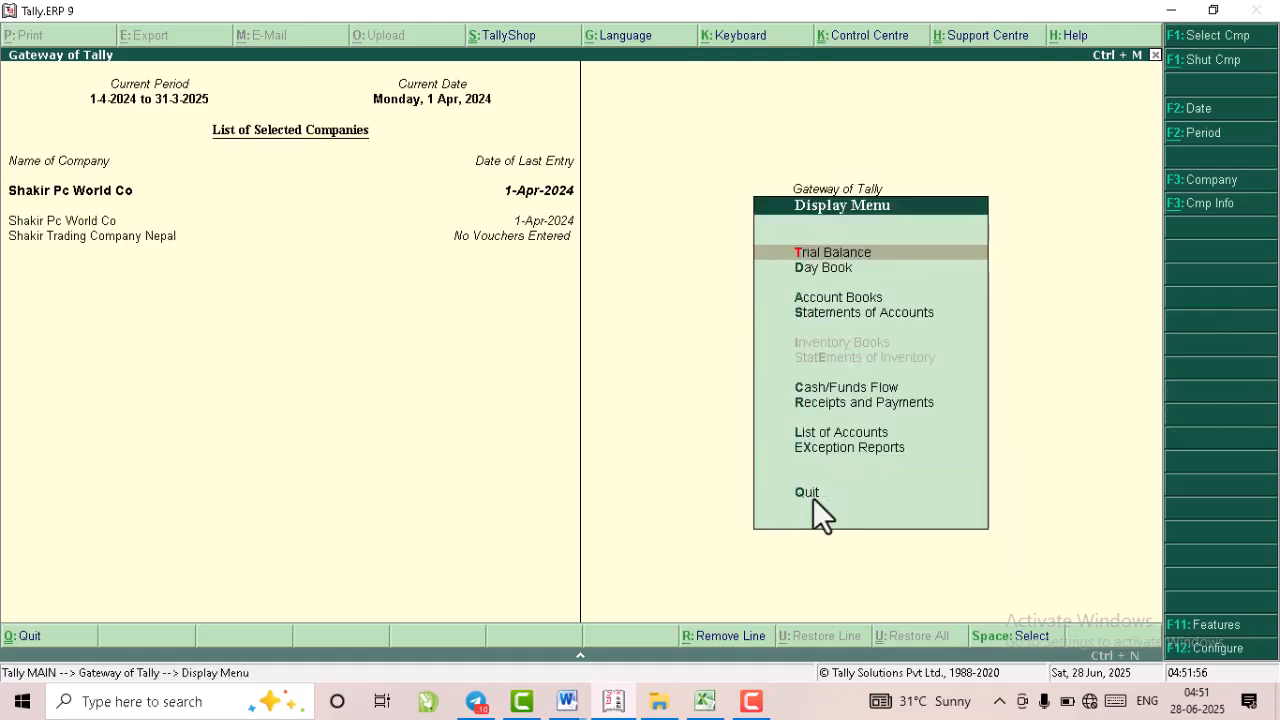
click(812, 252)
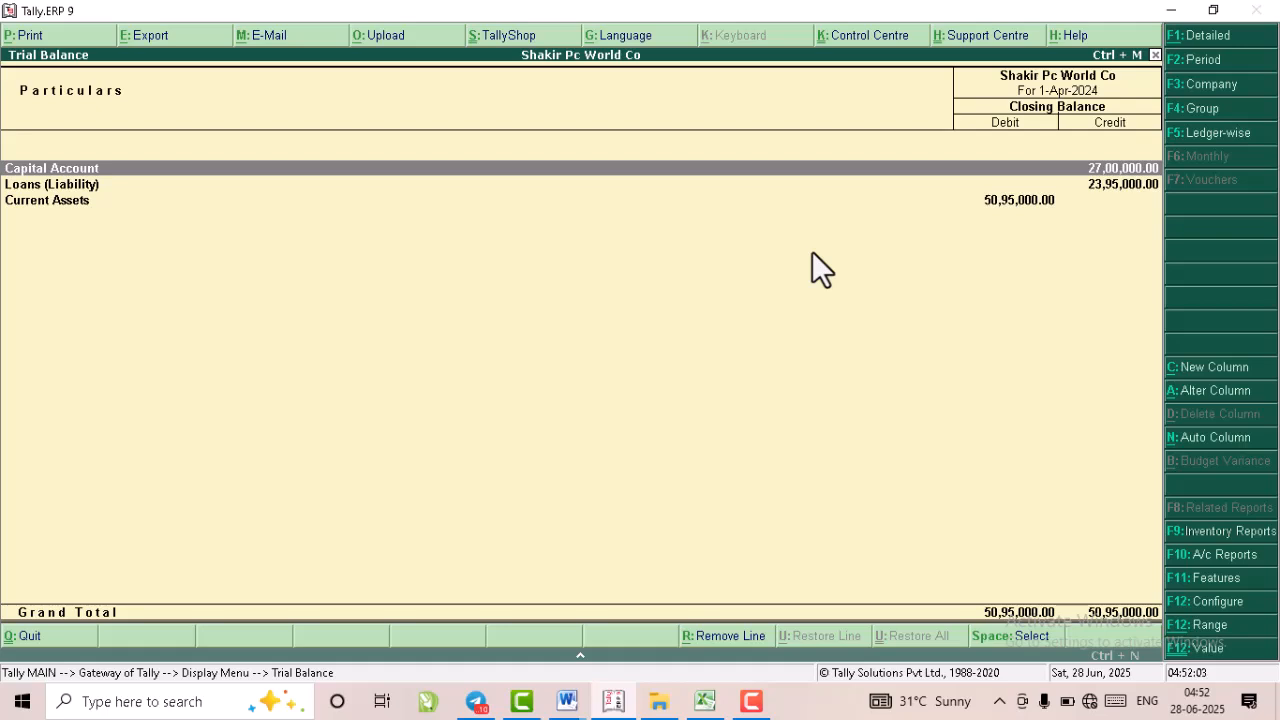
key(alt+F1)
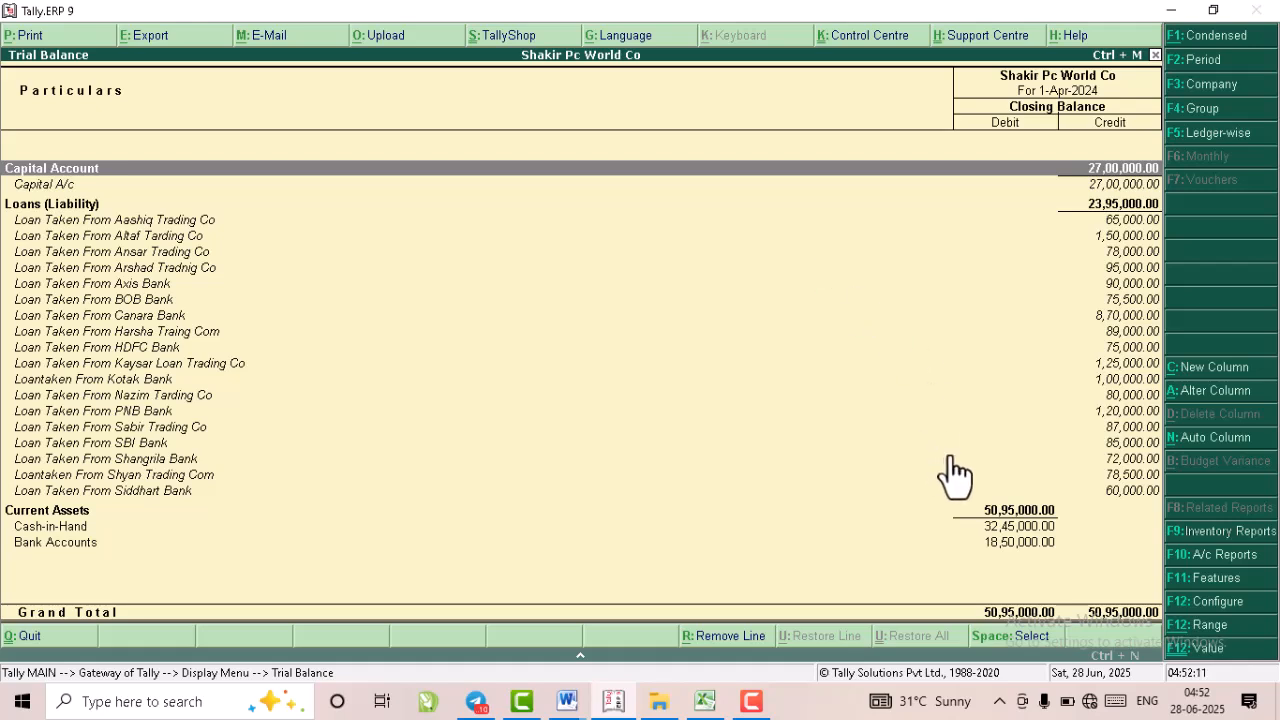
Examine the April vouchers of India Bank under Bank Accounts in the Trial Balance, then return to the Display Menu.
click(1018, 542)
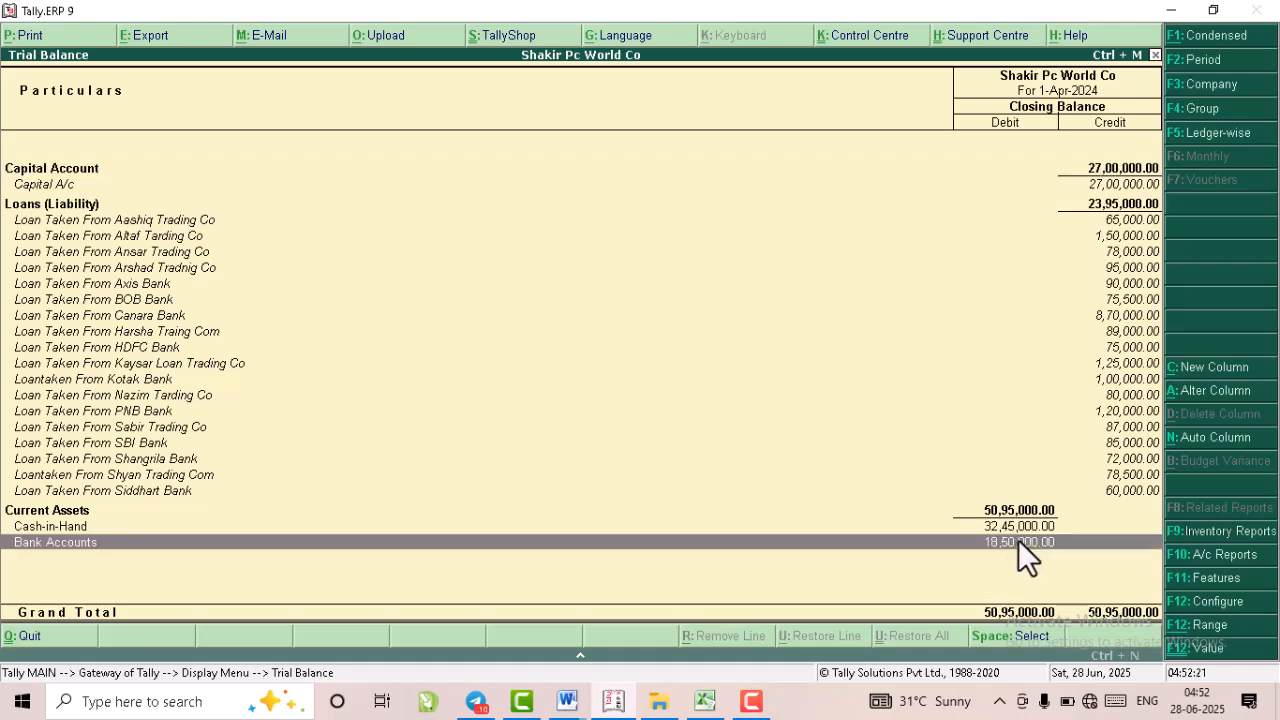
click(1018, 541)
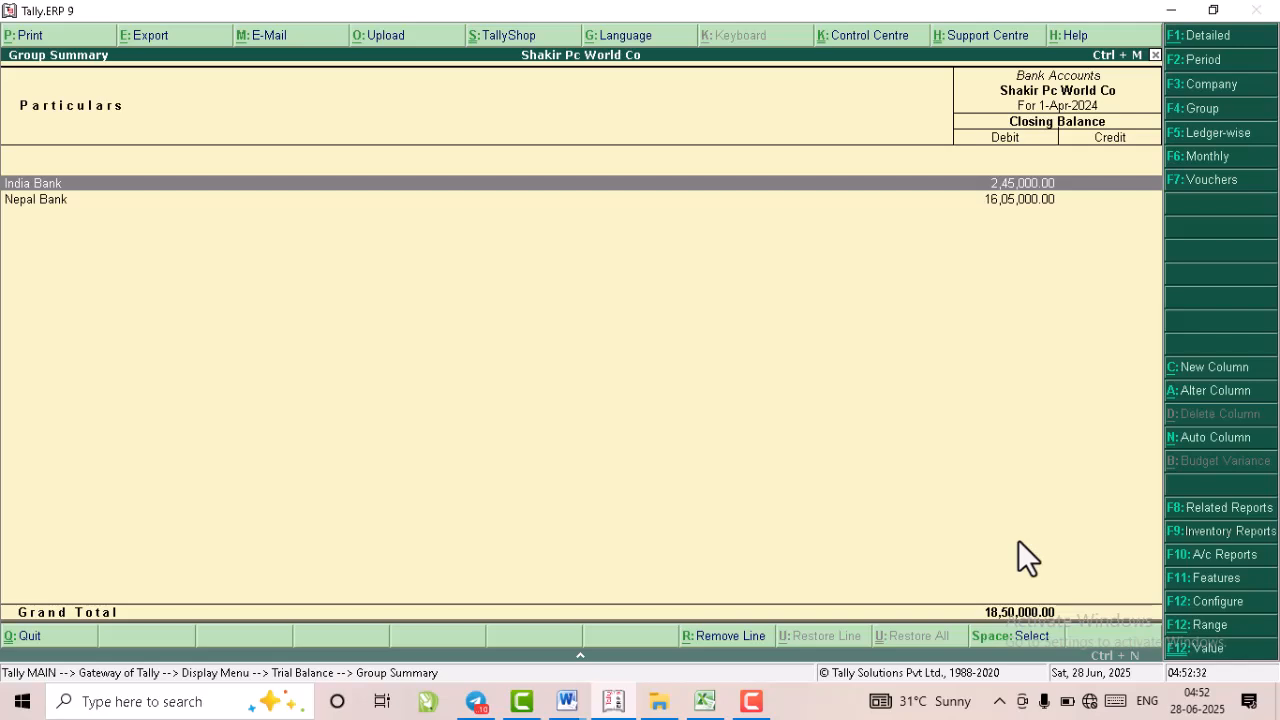
key(Return)
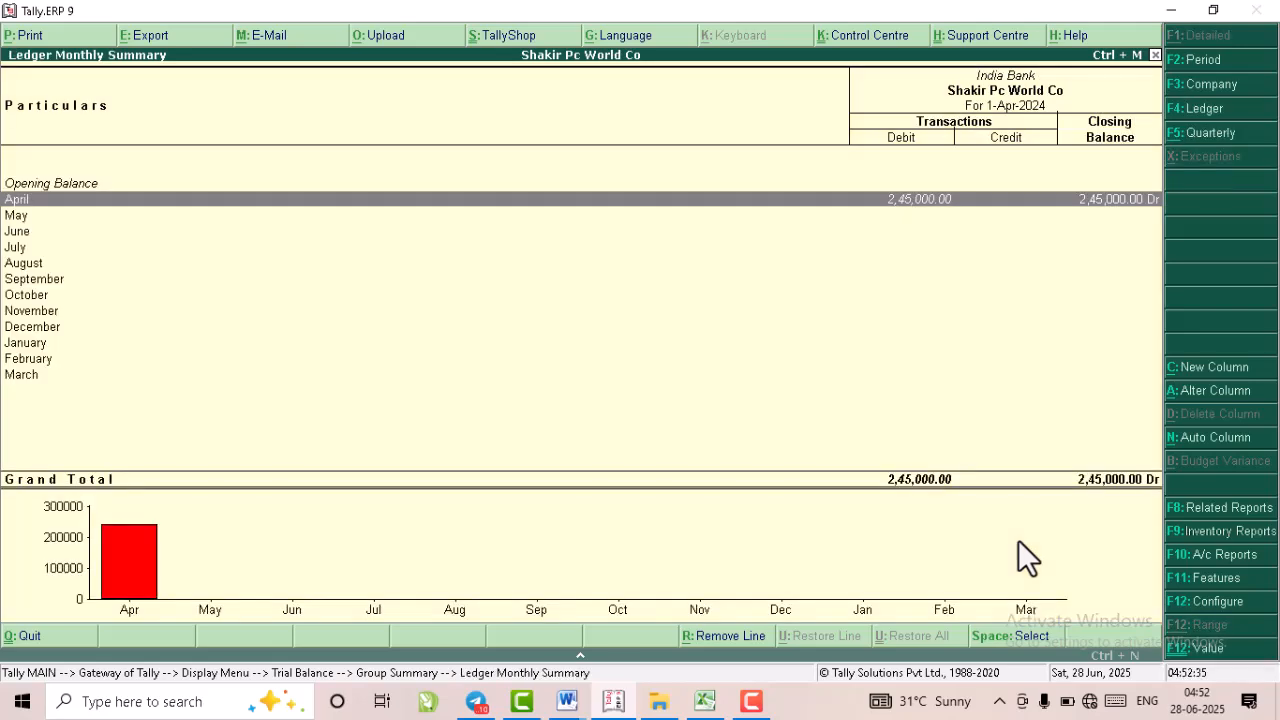
key(Return)
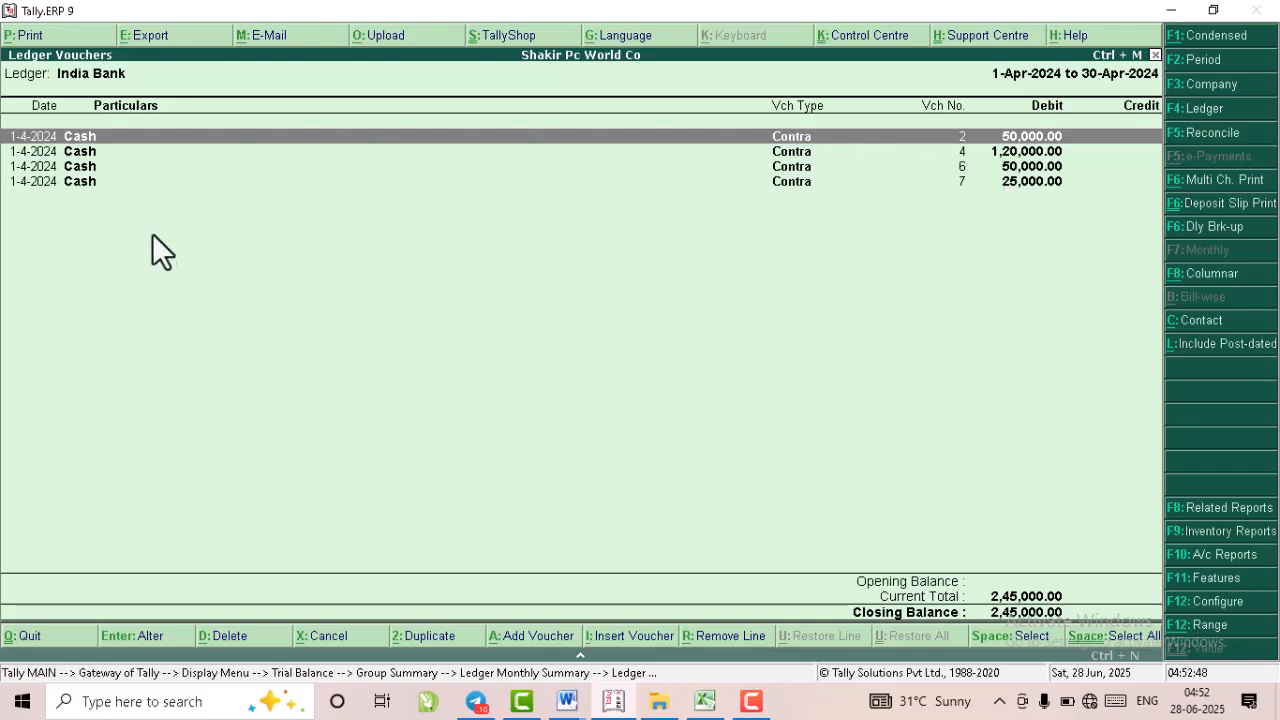
key(Escape)
key(Escape)
key(Escape)
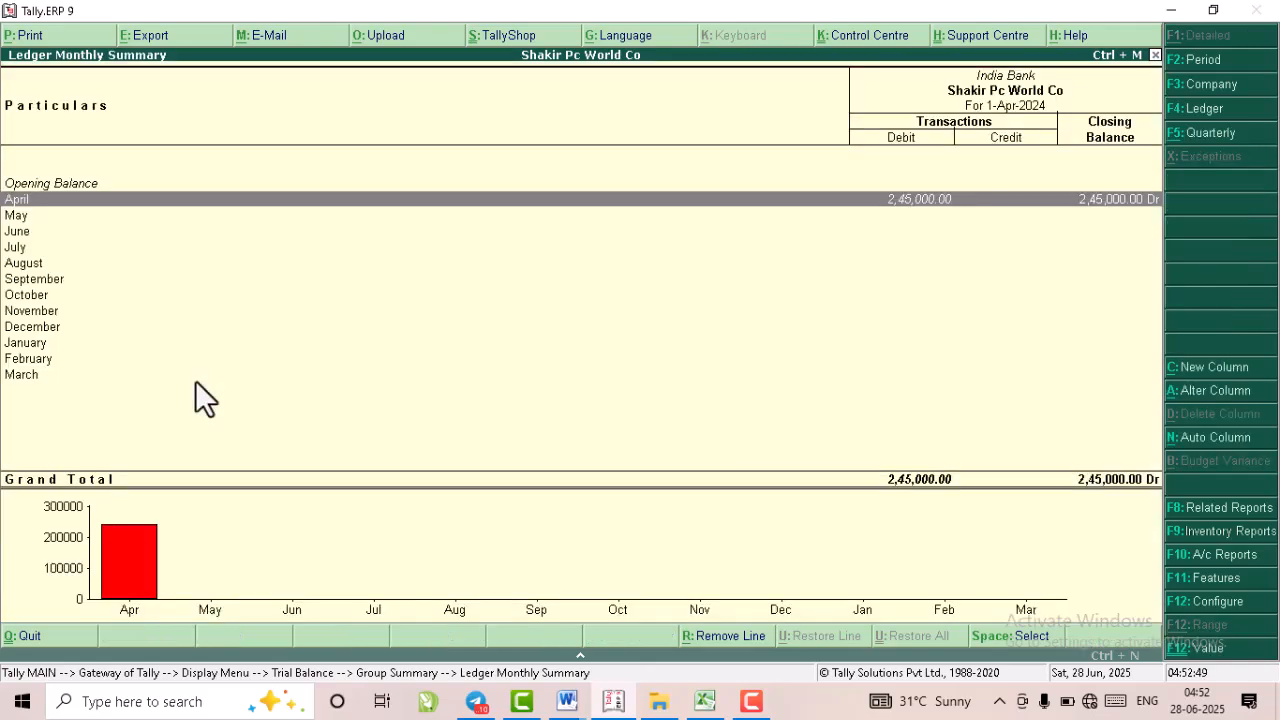
key(Escape)
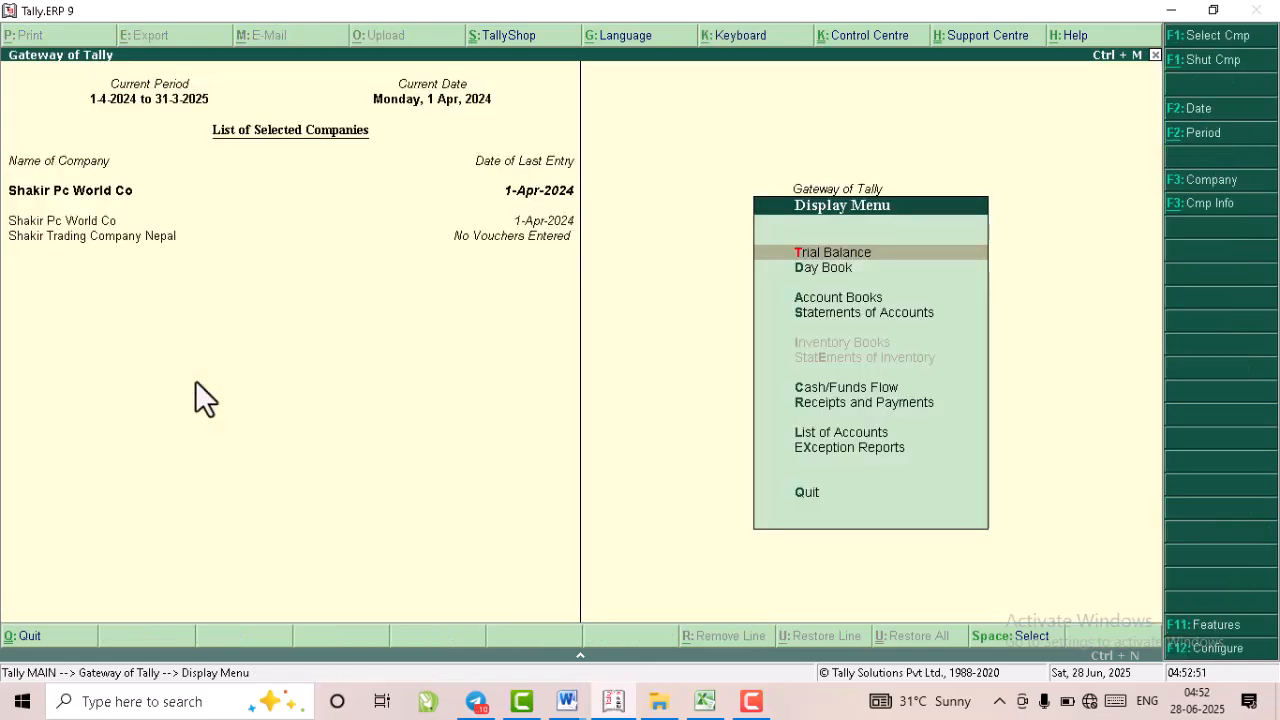
Review the Day Book restricted to Receipt vouchers in detailed and condensed form, and return to the Gateway of Tally.
click(817, 266)
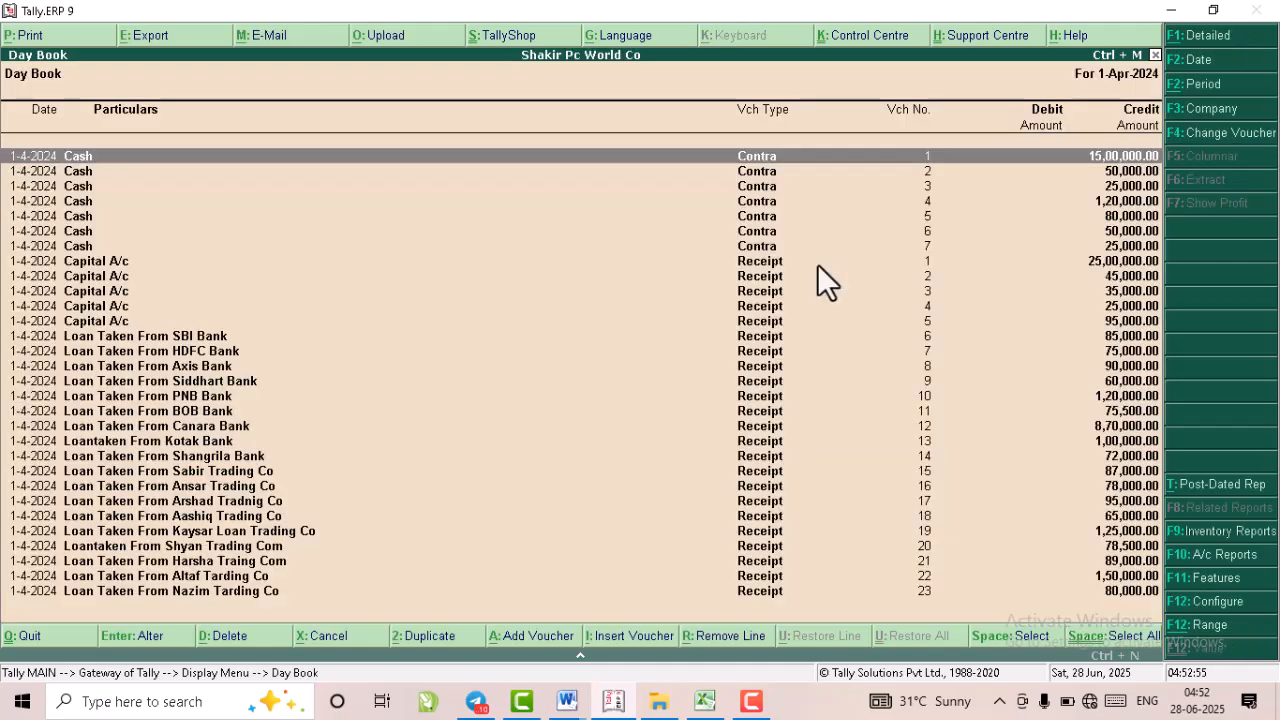
key(alt+F1)
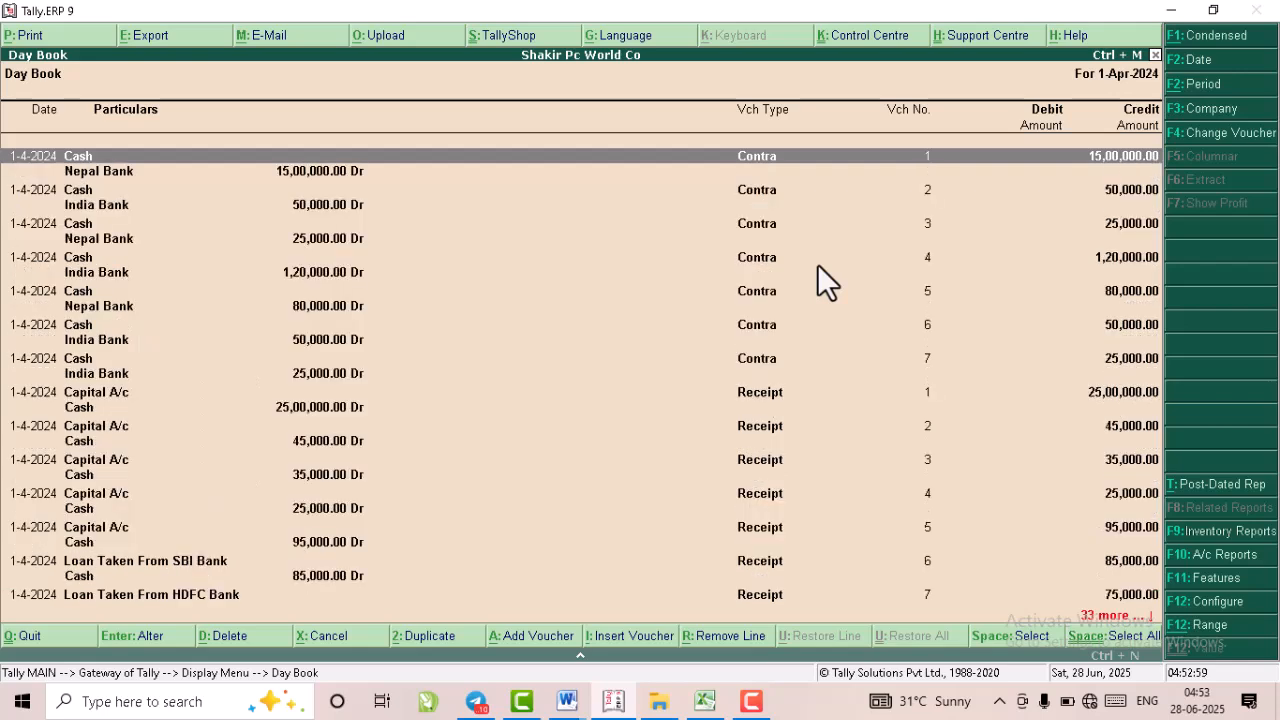
click(1222, 140)
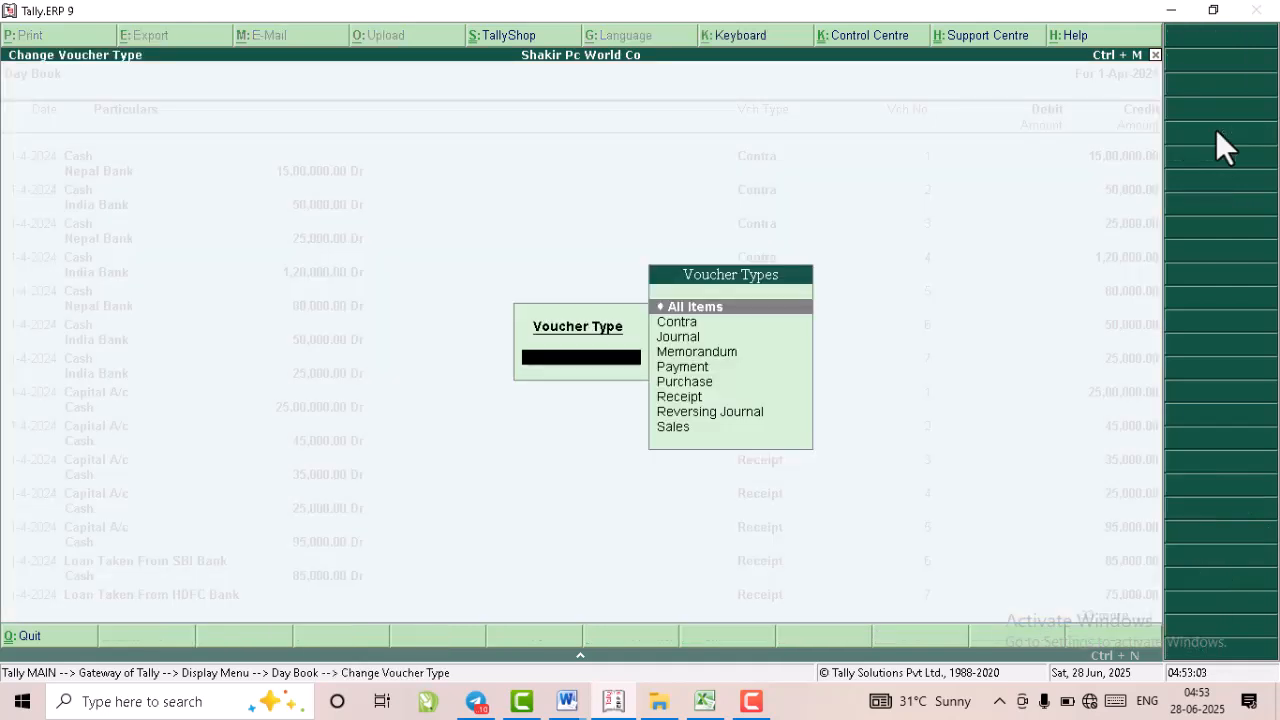
click(673, 398)
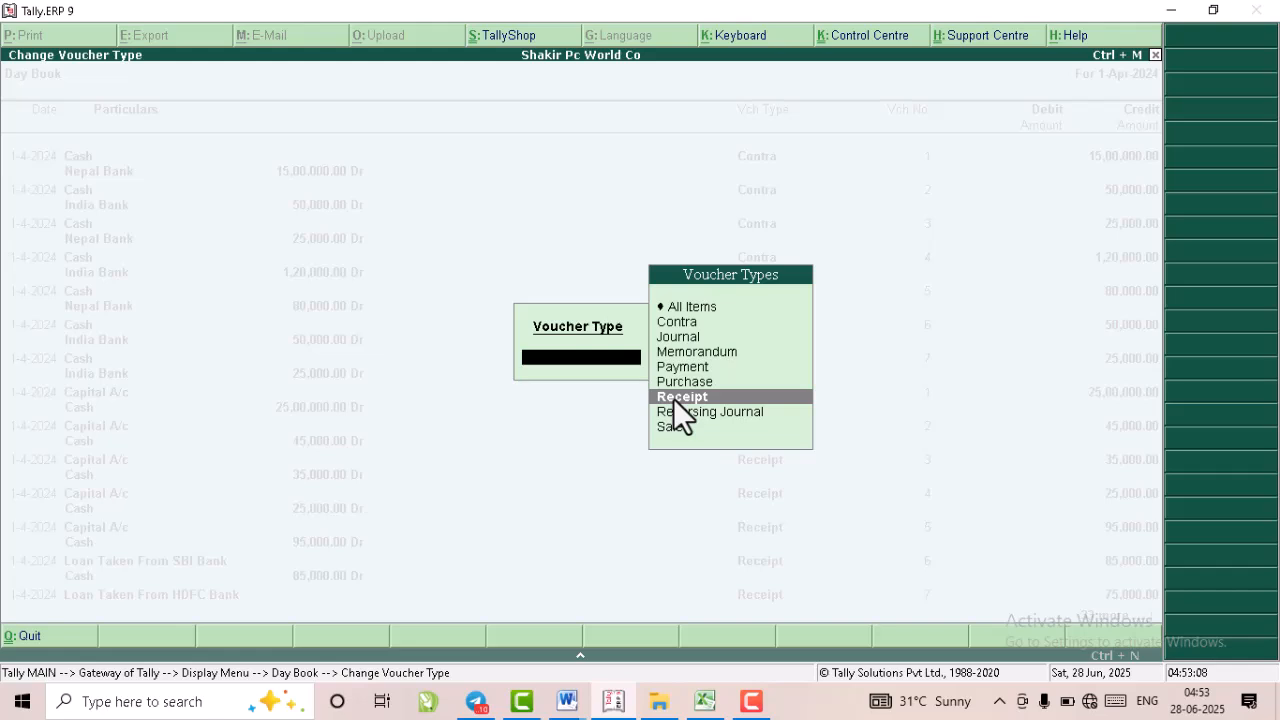
key(Return)
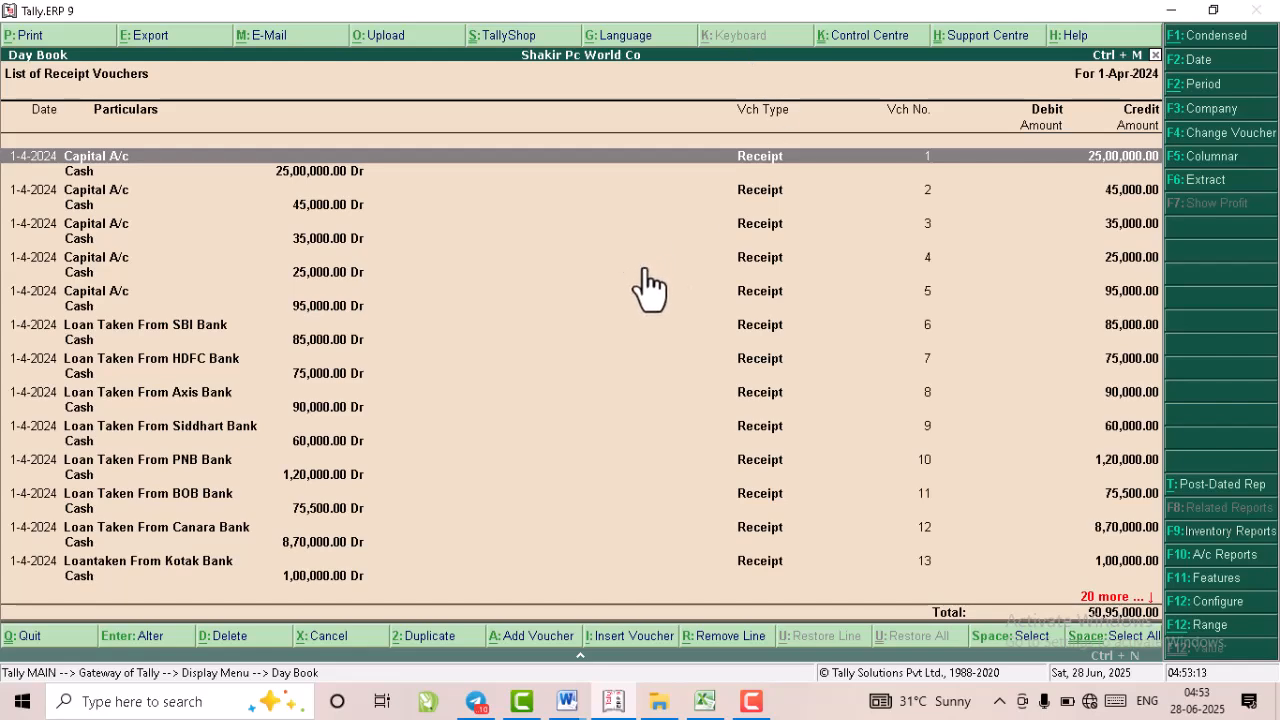
key(alt+F1)
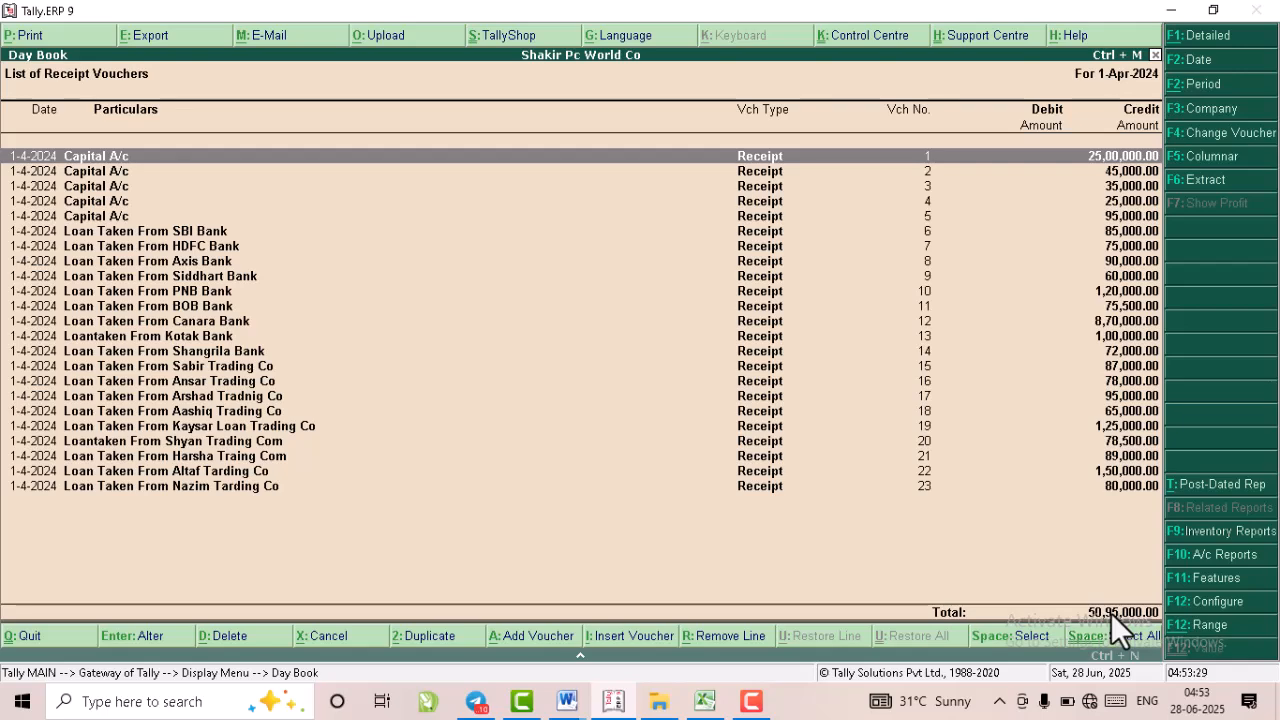
key(Escape)
key(Escape)
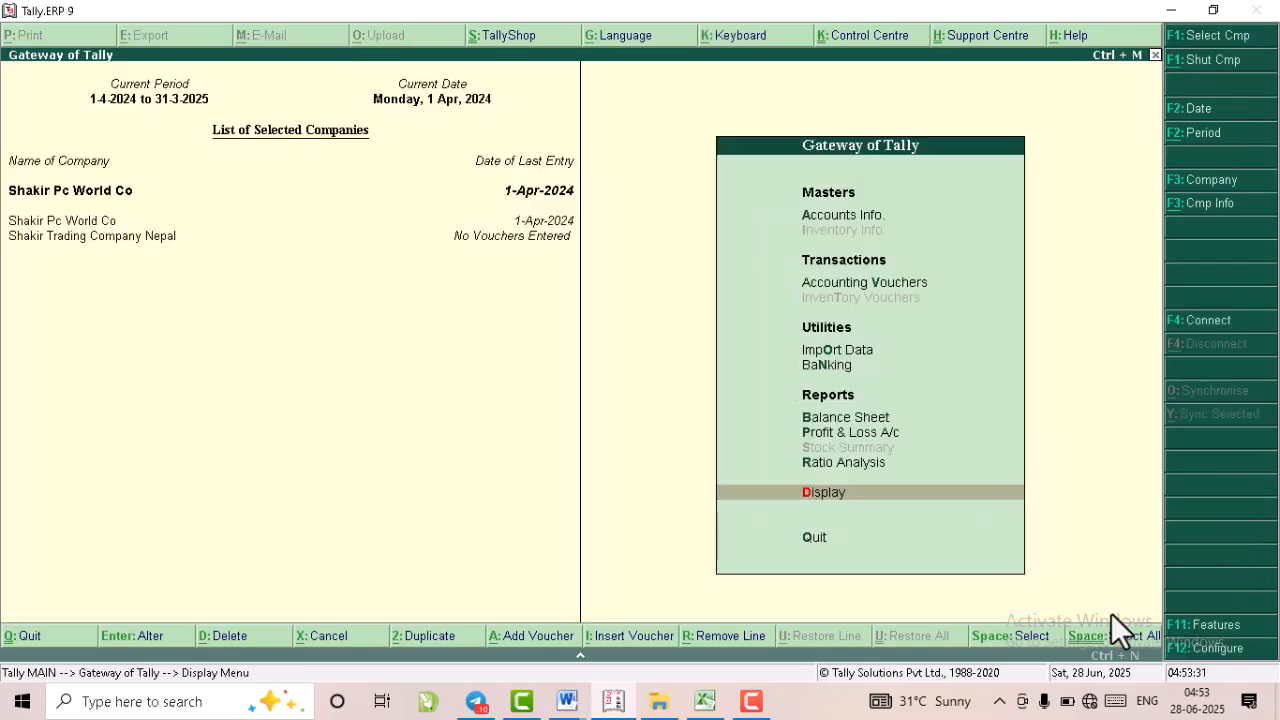
Review the detailed Balance Sheet and trace Capital A/c through its April vouchers to receipt No. 1, returning to the Balance Sheet without changes.
click(865, 417)
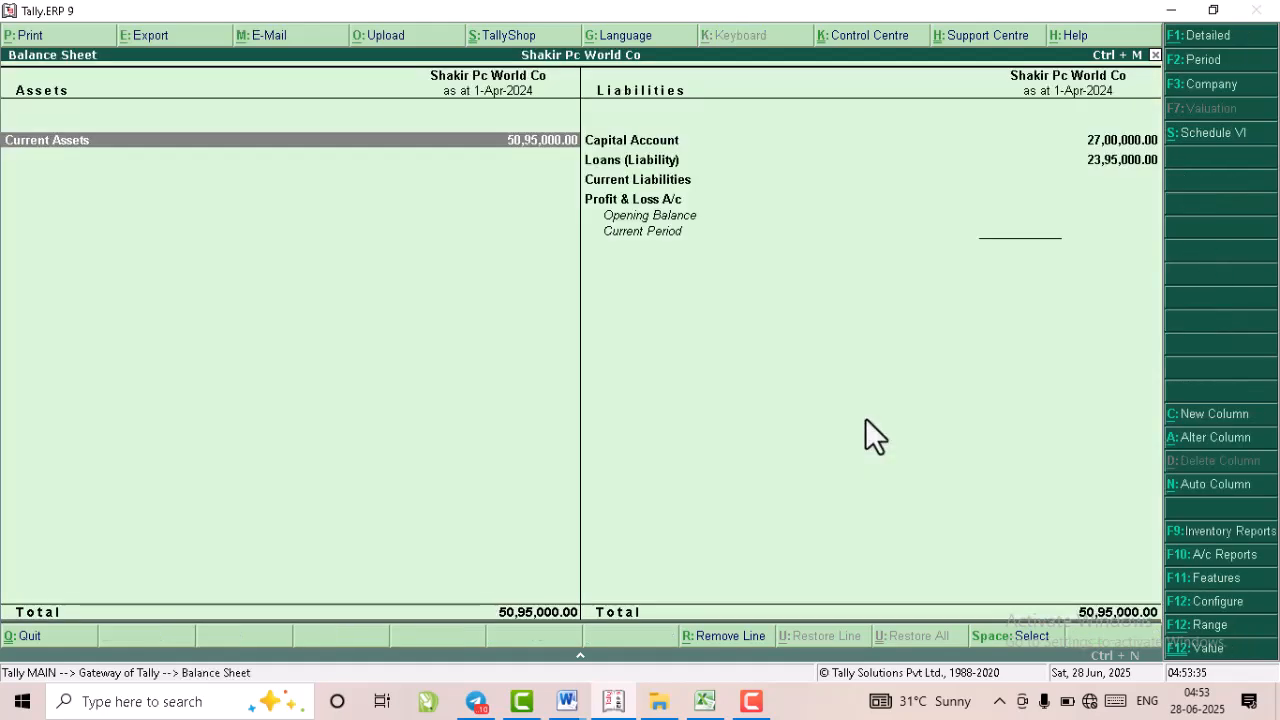
key(alt+F1)
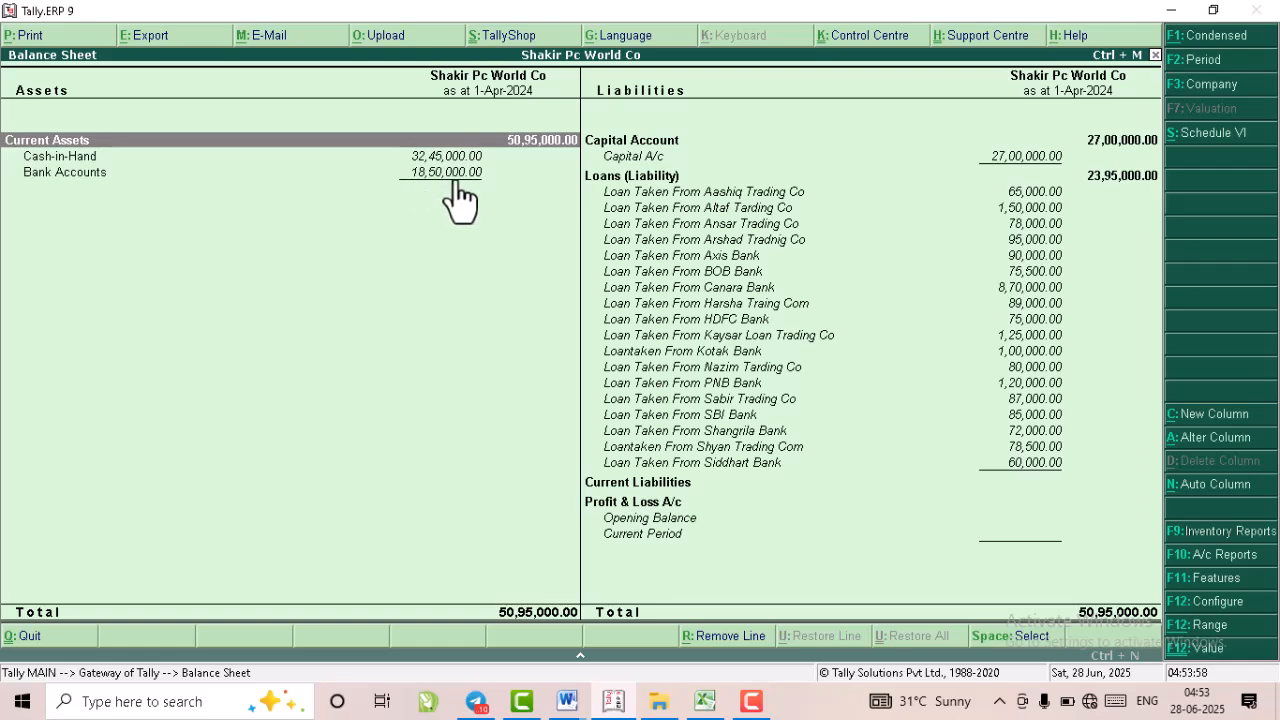
click(661, 160)
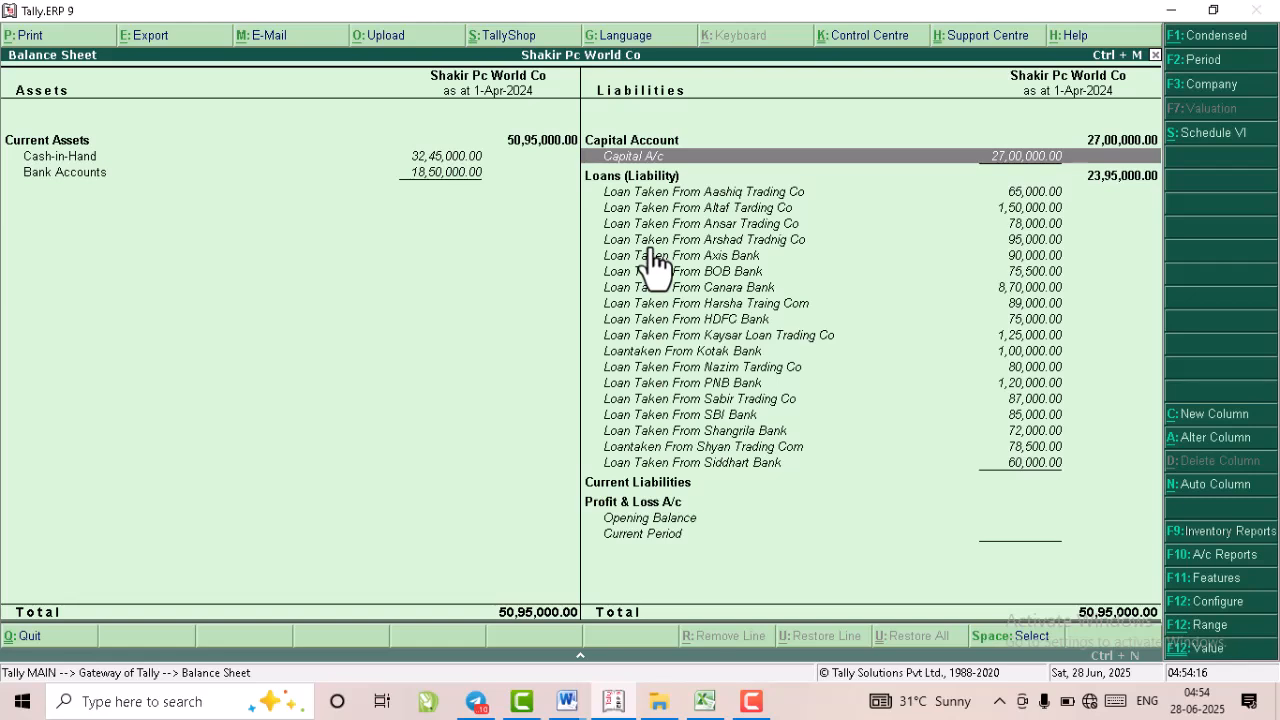
key(Return)
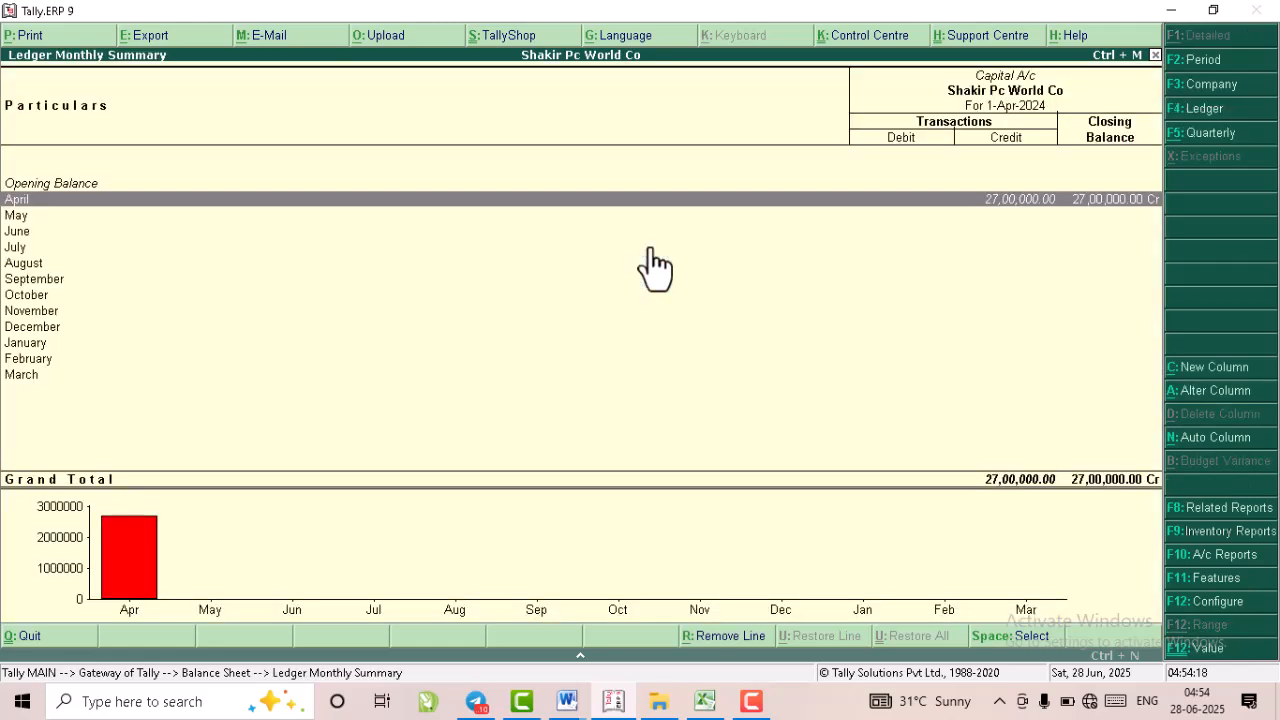
key(Return)
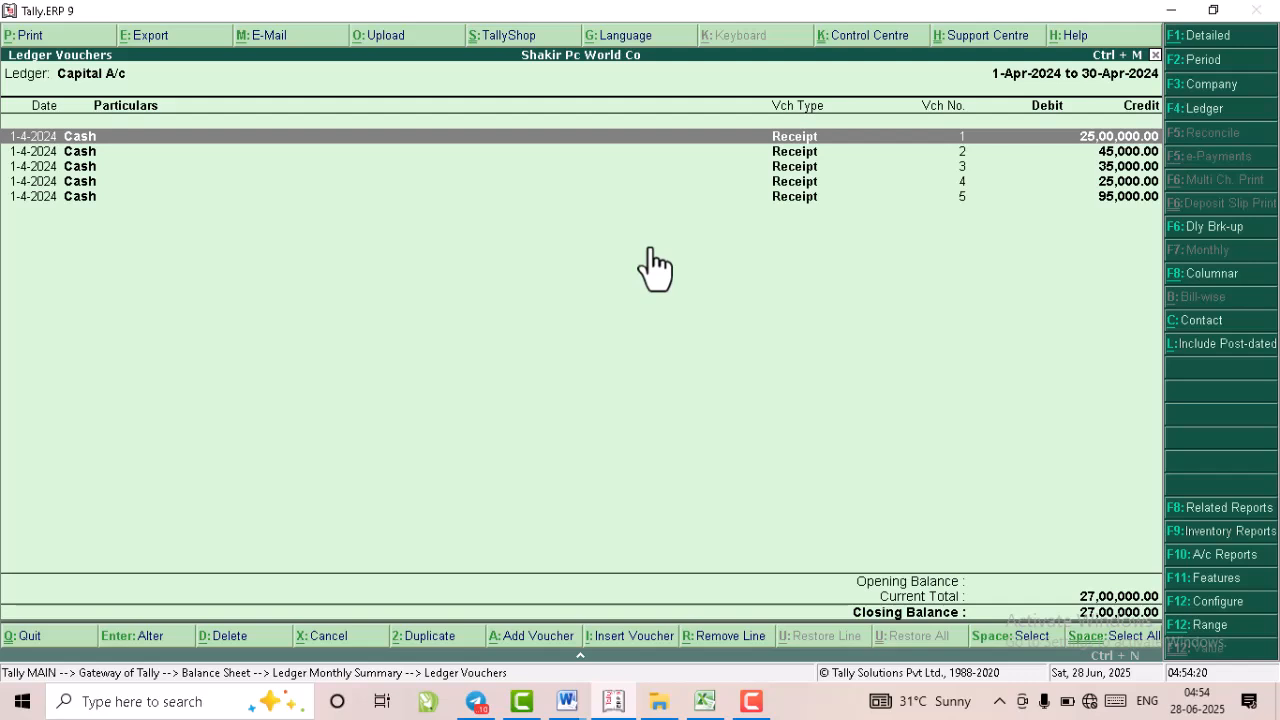
key(Return)
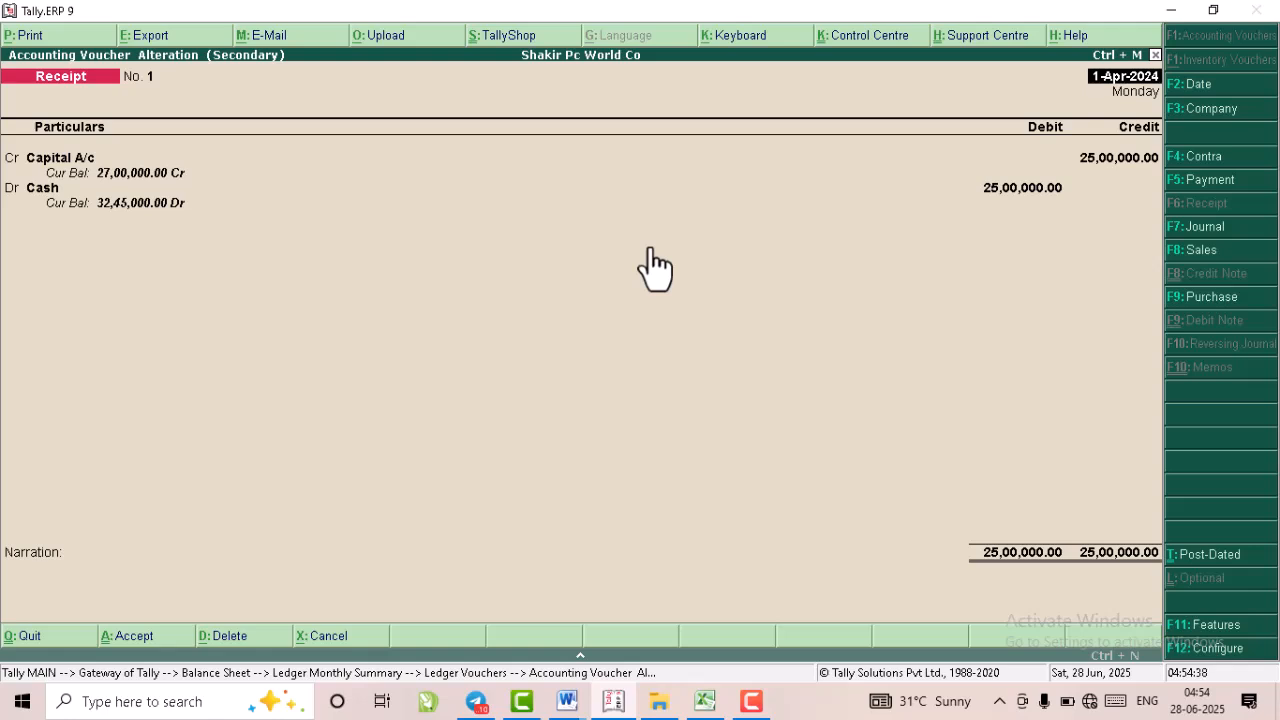
key(Escape)
key(Escape)
key(y)
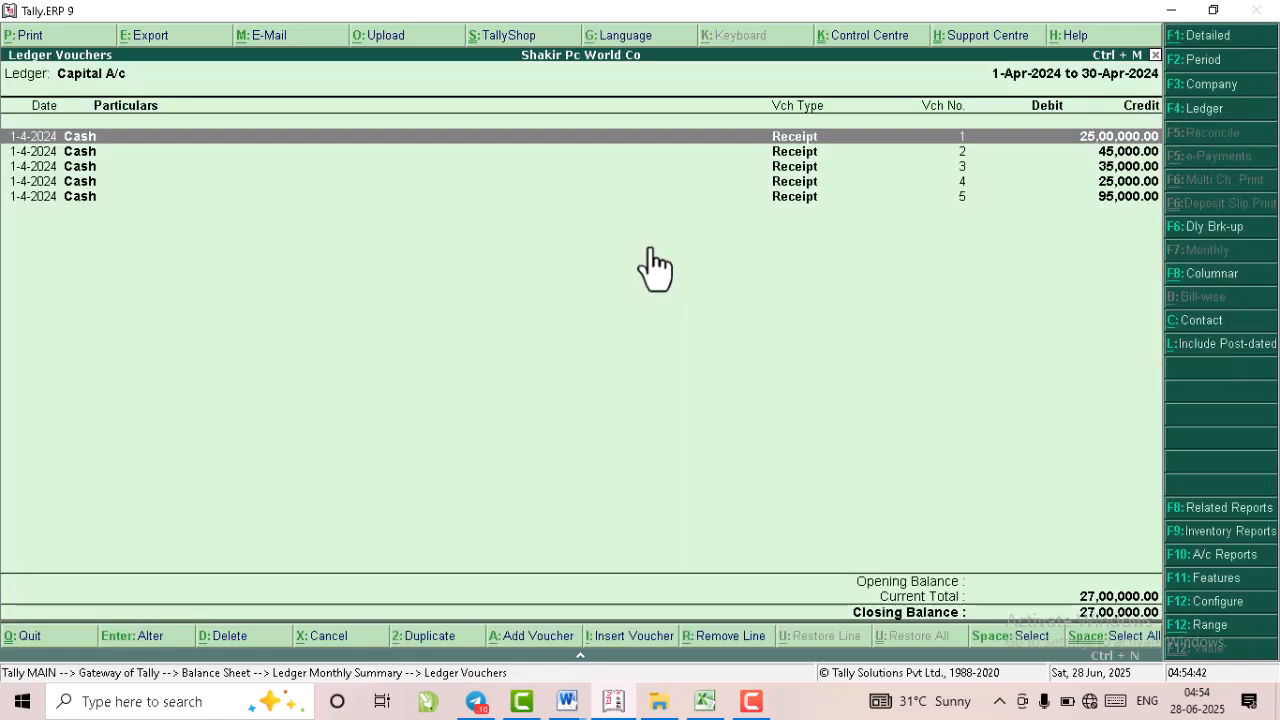
key(Escape)
key(Escape)
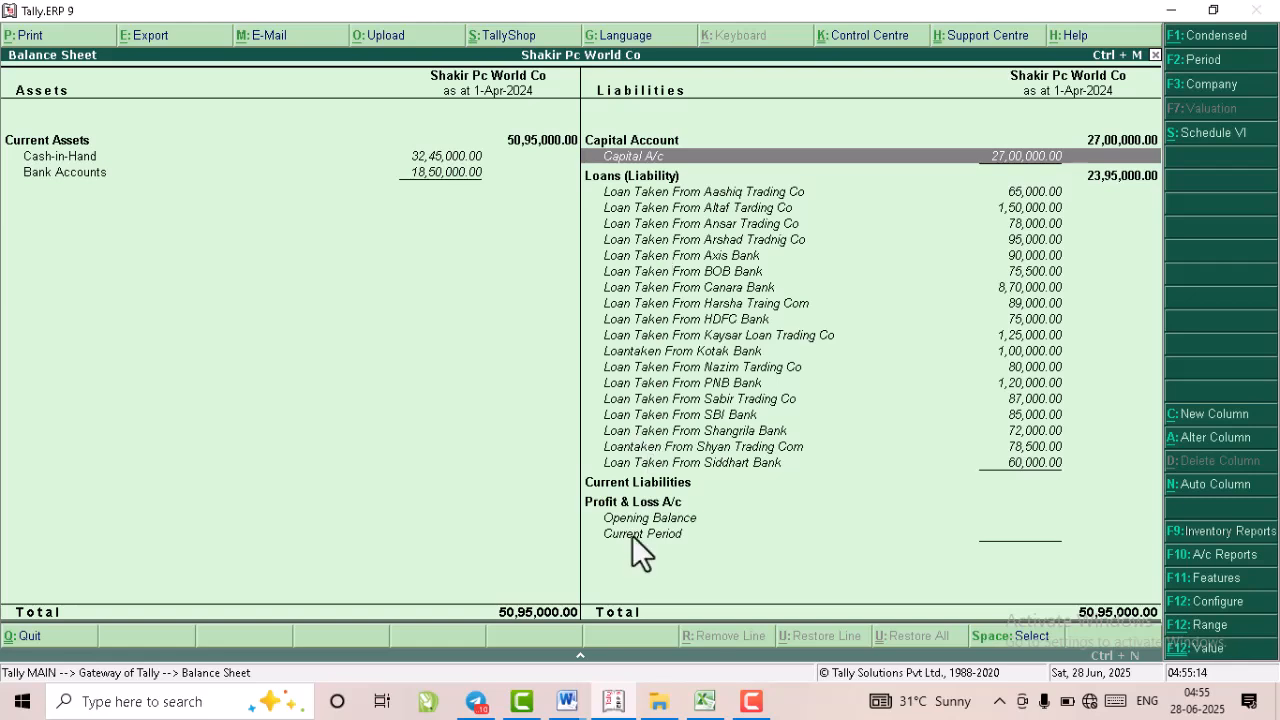
Switch to the Word document shakir pc world 2025 0.3 and read from the Loan From These Individuals list through the Mix Loans exercise.
mouse_move(567, 699)
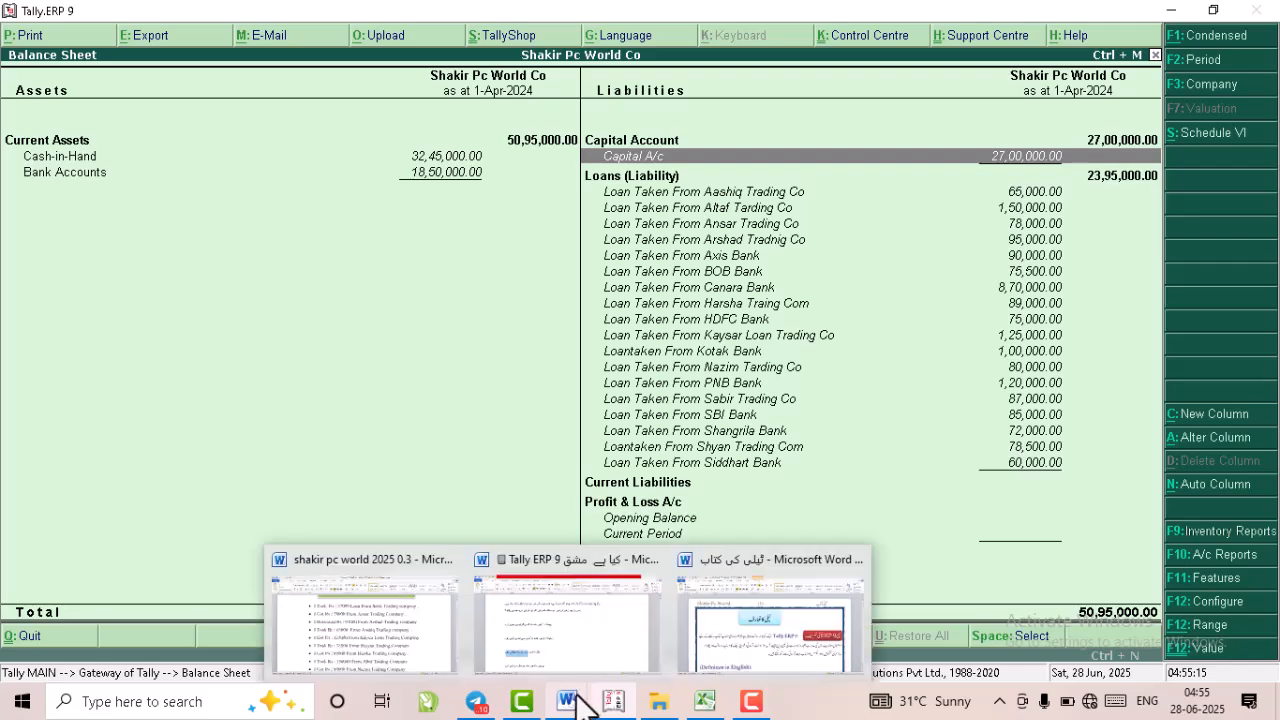
click(334, 623)
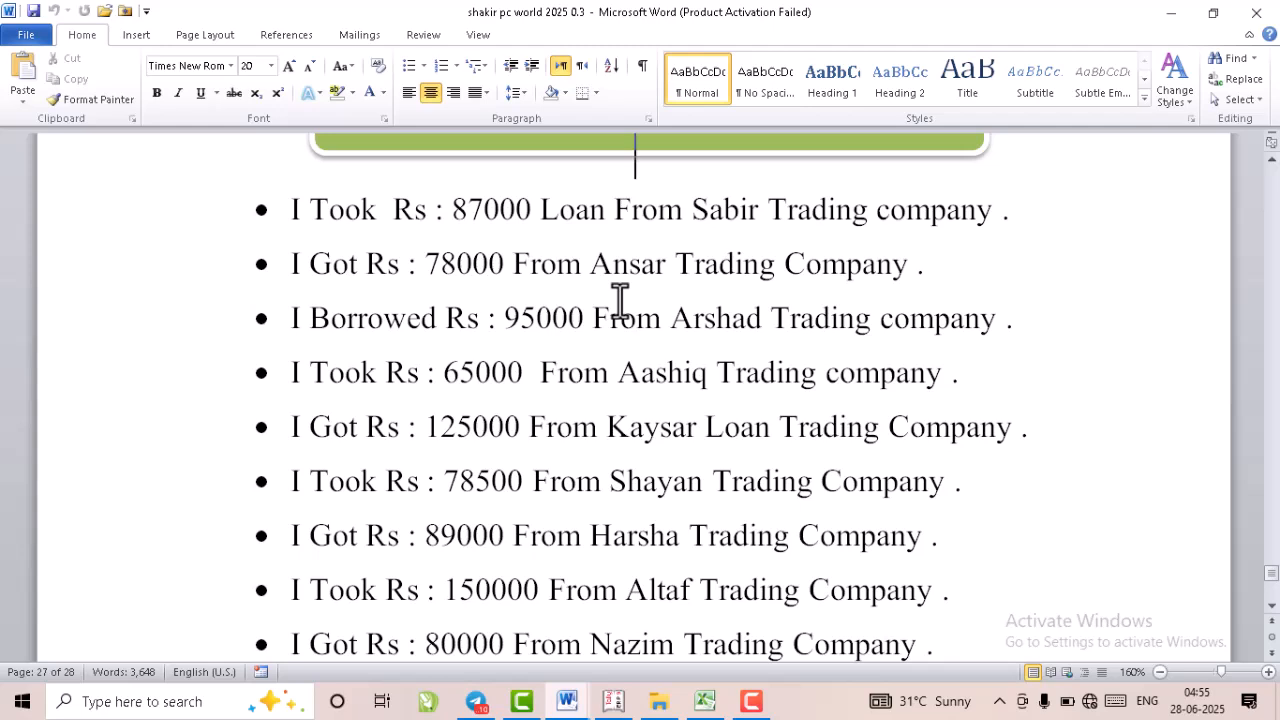
key(Up)
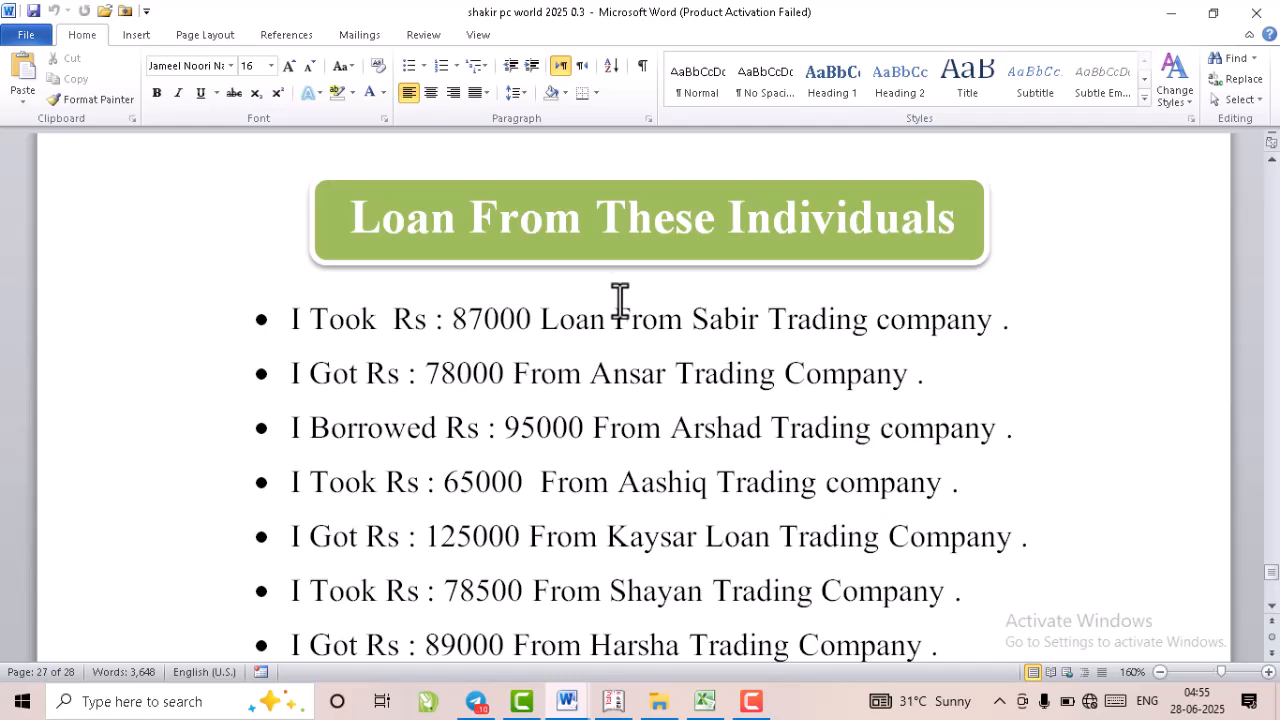
key(Down)
key(Down)
key(Down)
key(Down)
key(Down)
key(Down)
key(Down)
key(Down)
key(Down)
key(Down)
key(Down)
key(Down)
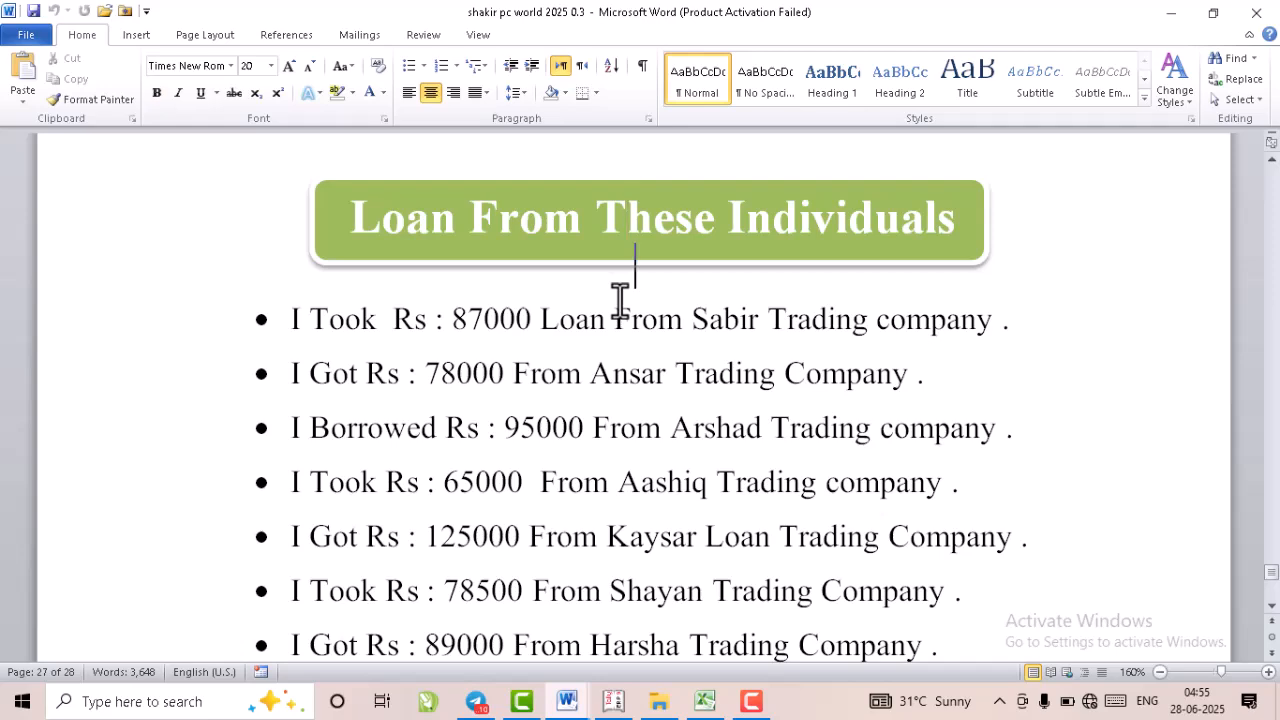
key(Down)
key(Down)
key(Down)
key(Down)
key(Down)
key(Down)
key(Down)
key(Down)
key(Down)
key(Down)
key(Down)
key(Down)
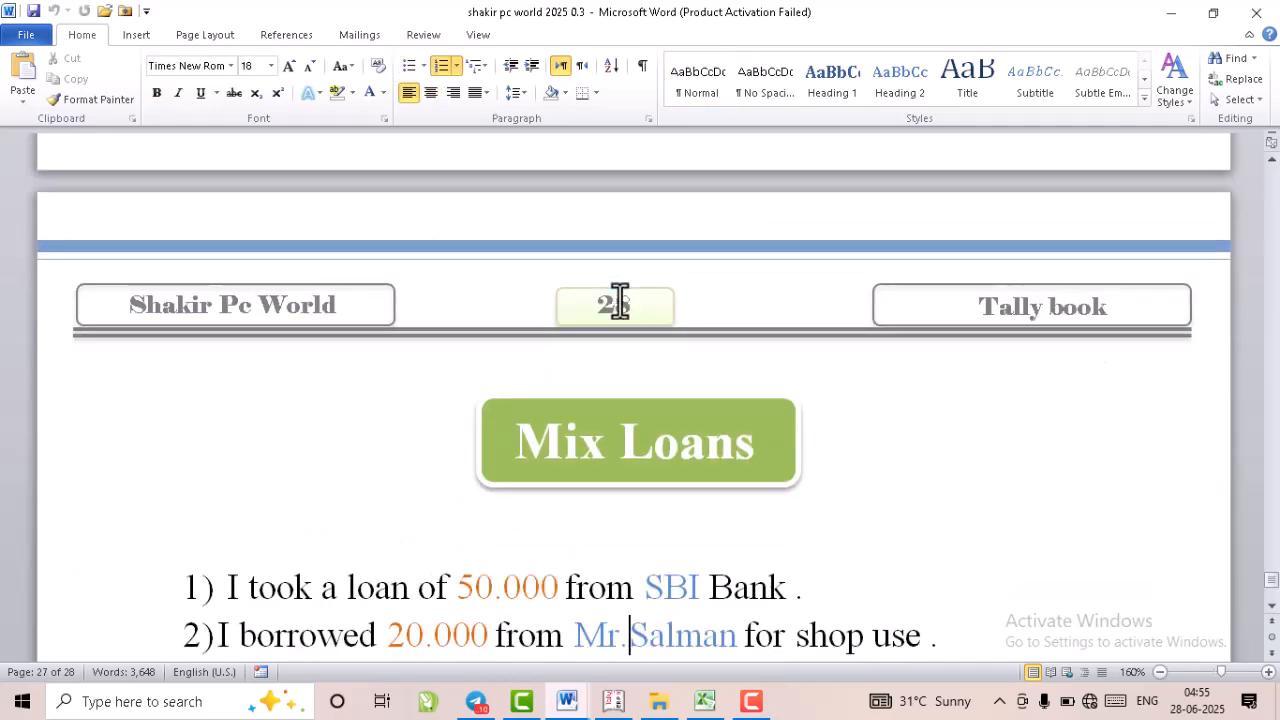
key(Down)
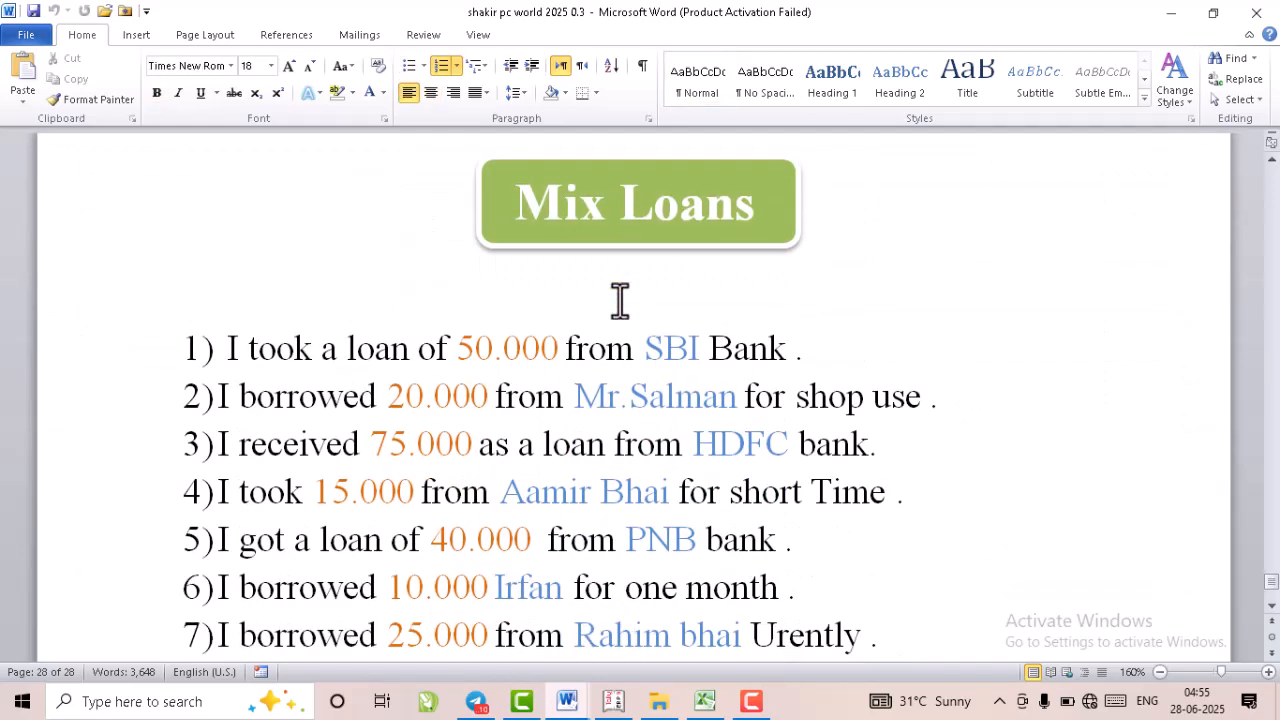
key(Down)
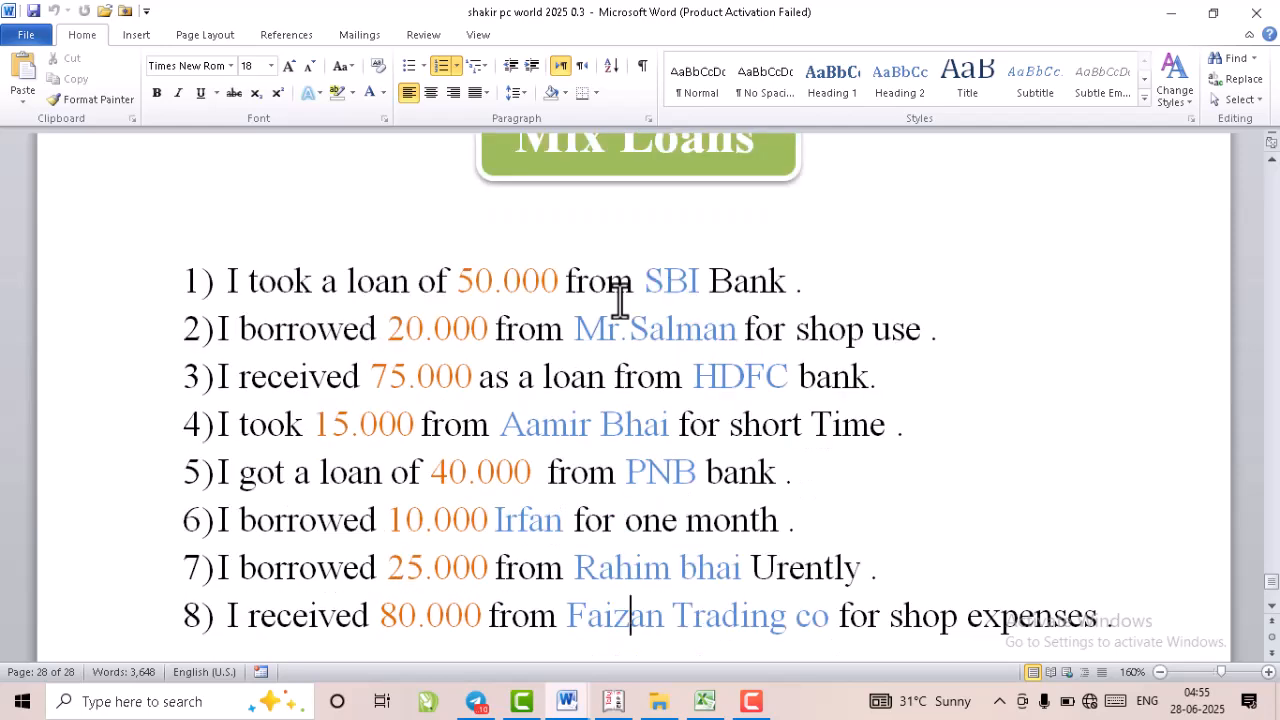